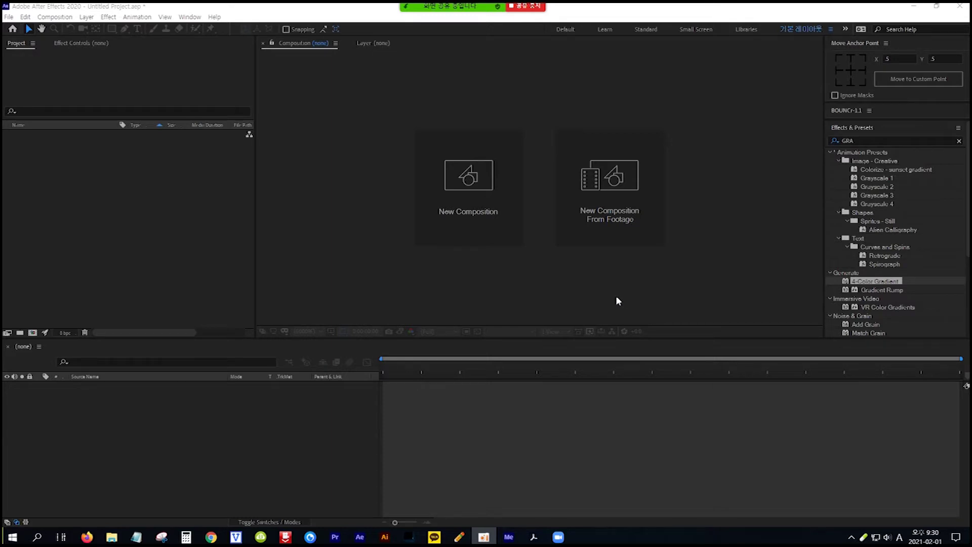
Step: Create a new composition named 그라데이션 배경 with the preset settings offered
click(466, 181)
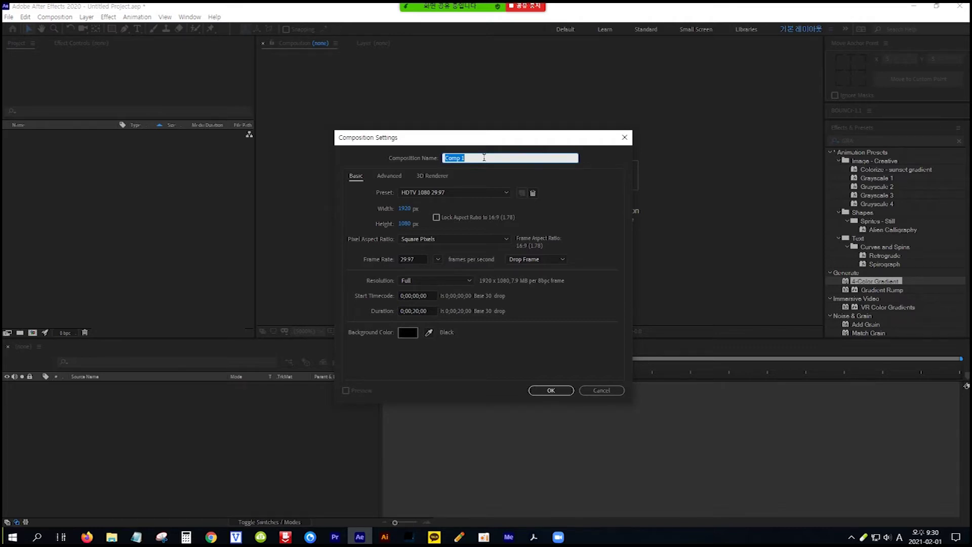
key(Hangul)
text(ㄱ)
text(라)
text(데이션)
text( 배경)
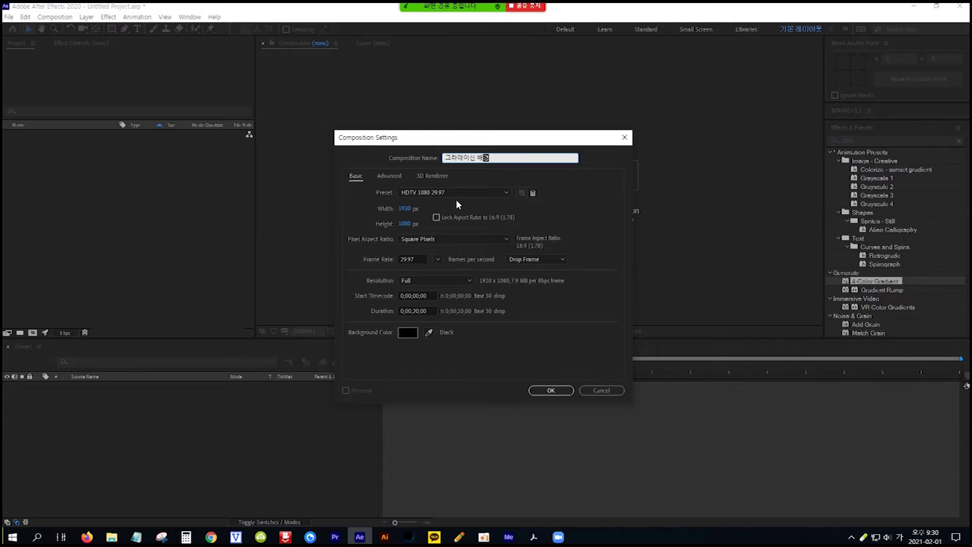
click(551, 390)
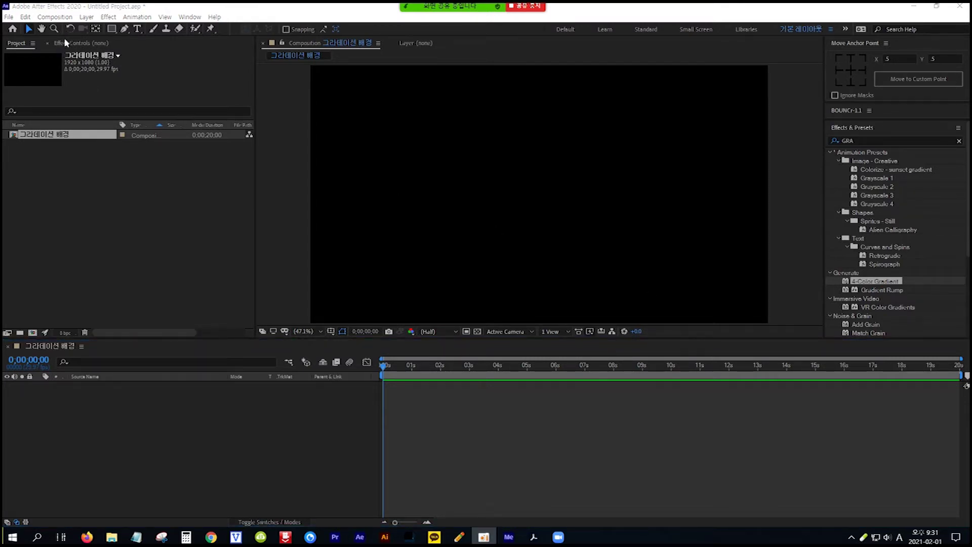
Step: Create a second composition named 그라데이션 with the same settings
click(55, 17)
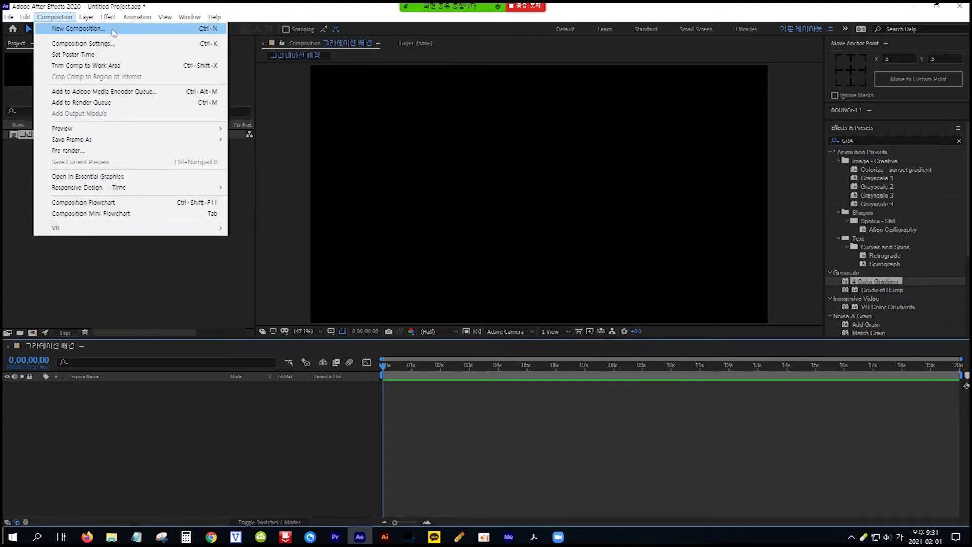
click(77, 28)
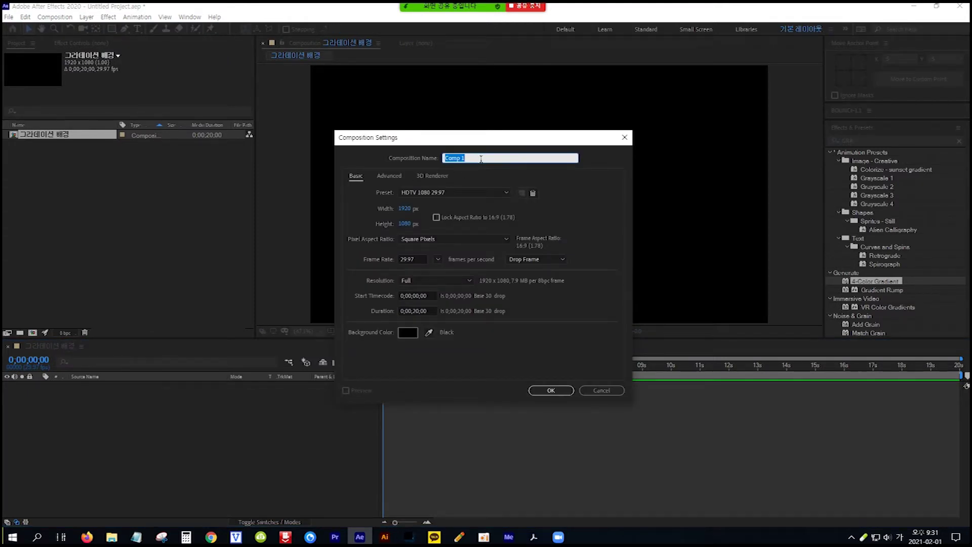
text(그라데이신)
click(555, 391)
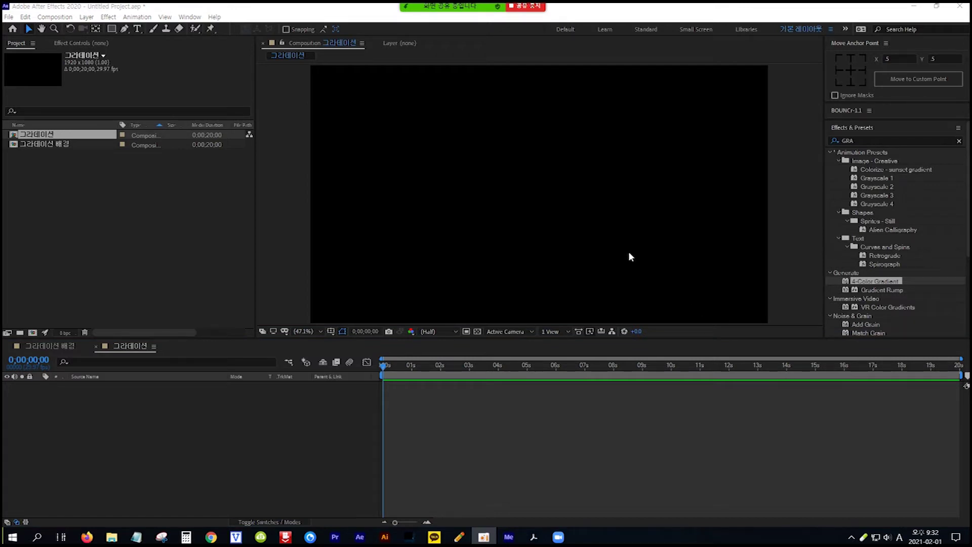
Step: Draw a small circle with the Ellipse tool in the upper-left area of the 그라데이션 composition's frame
click(112, 28)
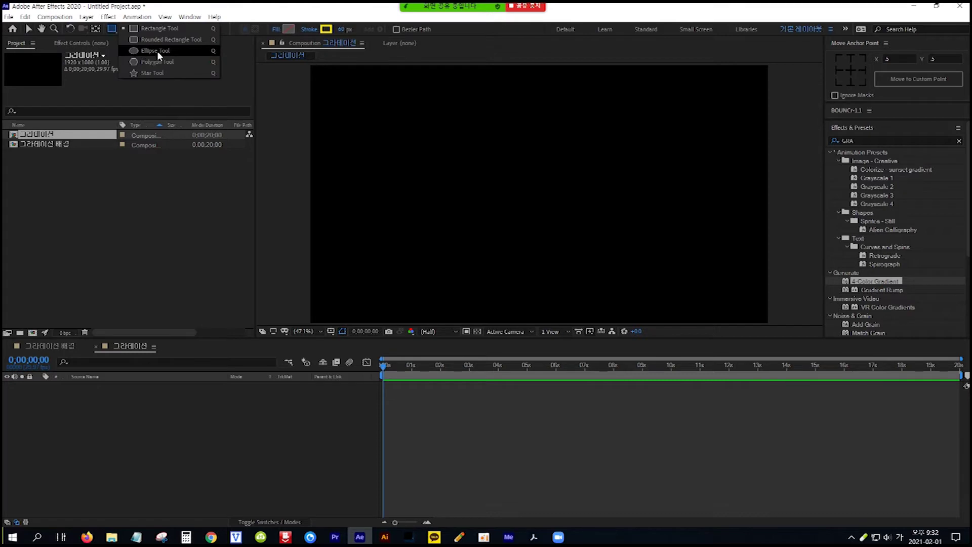
click(157, 51)
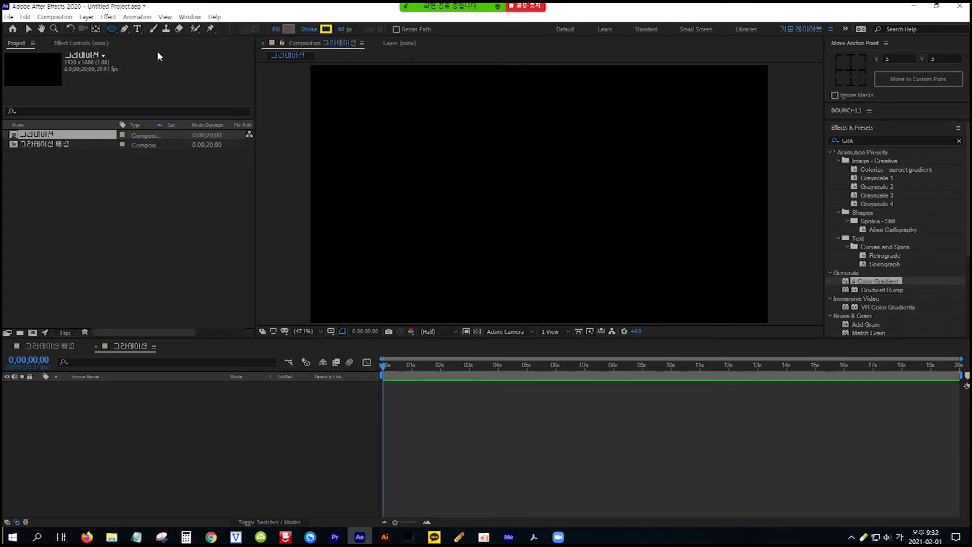
drag(350, 103, 409, 160)
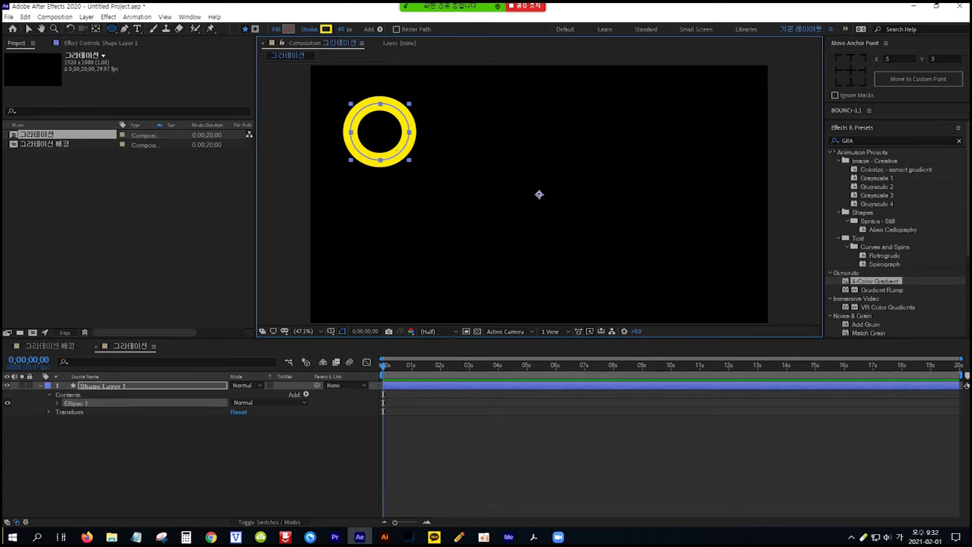
Step: Remove the circle's stroke by setting it to None and set its fill to pure red, FF0000
click(309, 30)
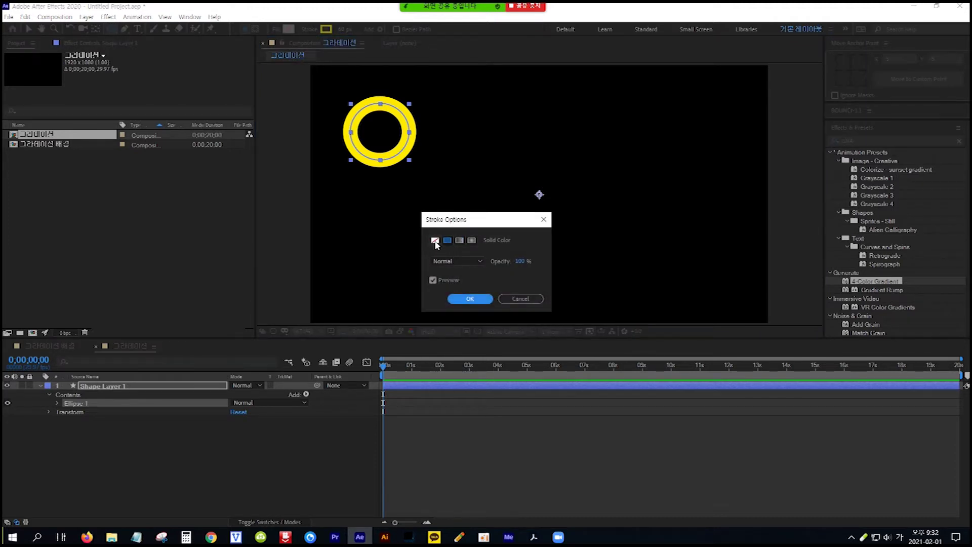
click(435, 241)
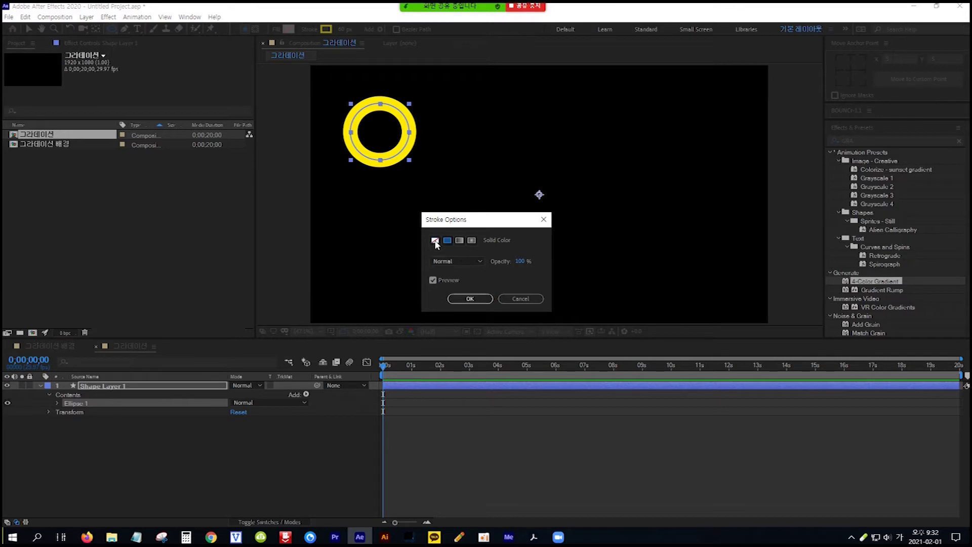
click(464, 298)
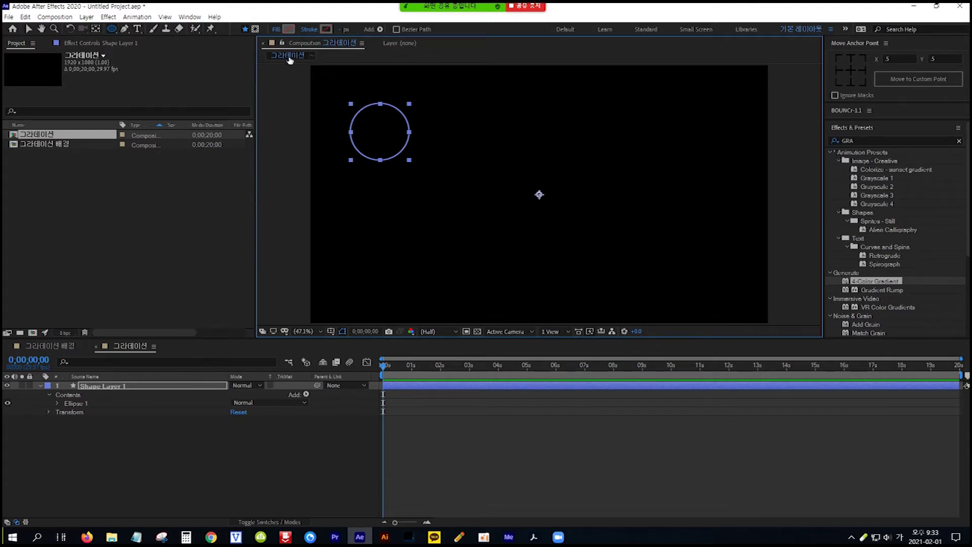
click(289, 29)
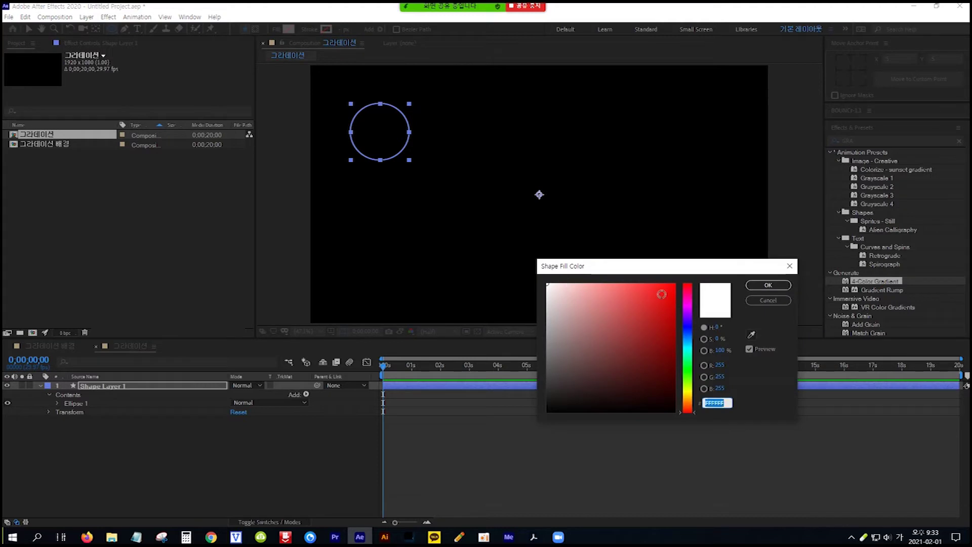
drag(663, 288, 679, 278)
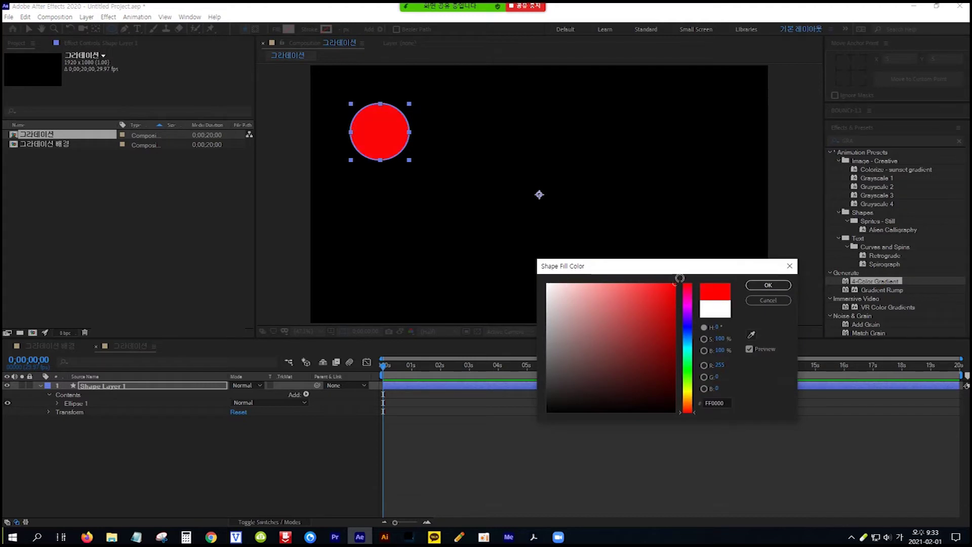
click(765, 286)
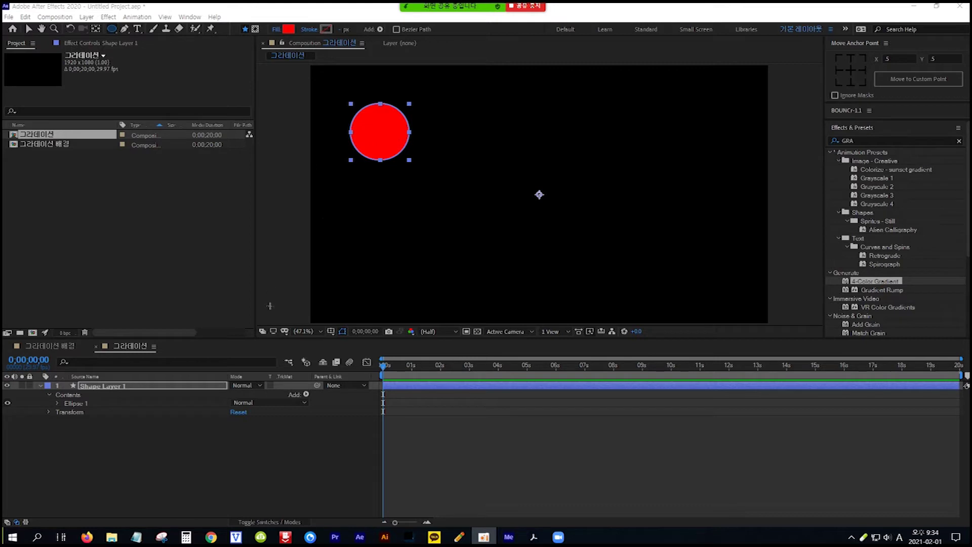
Step: Move the anchor point of Shape Layer 1 to the centre of the red circle
click(27, 29)
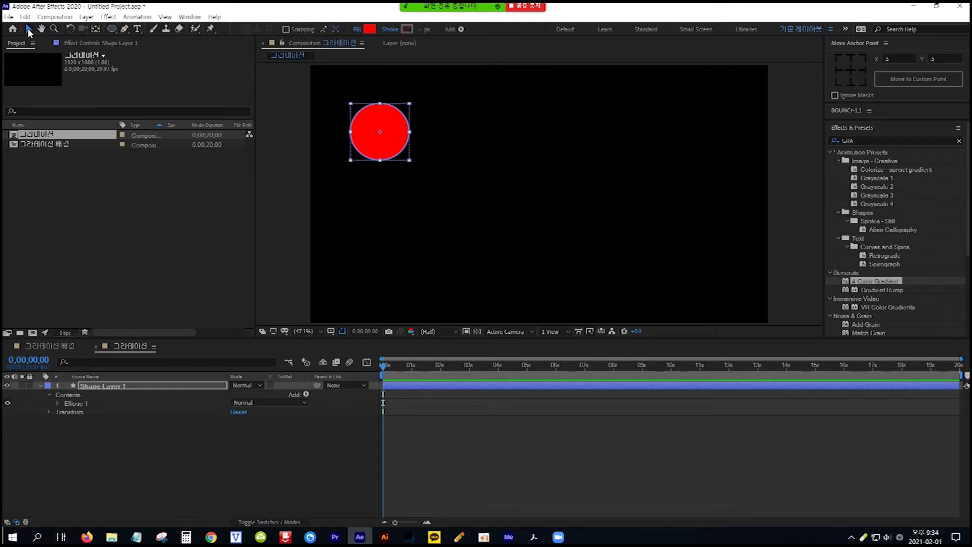
click(187, 386)
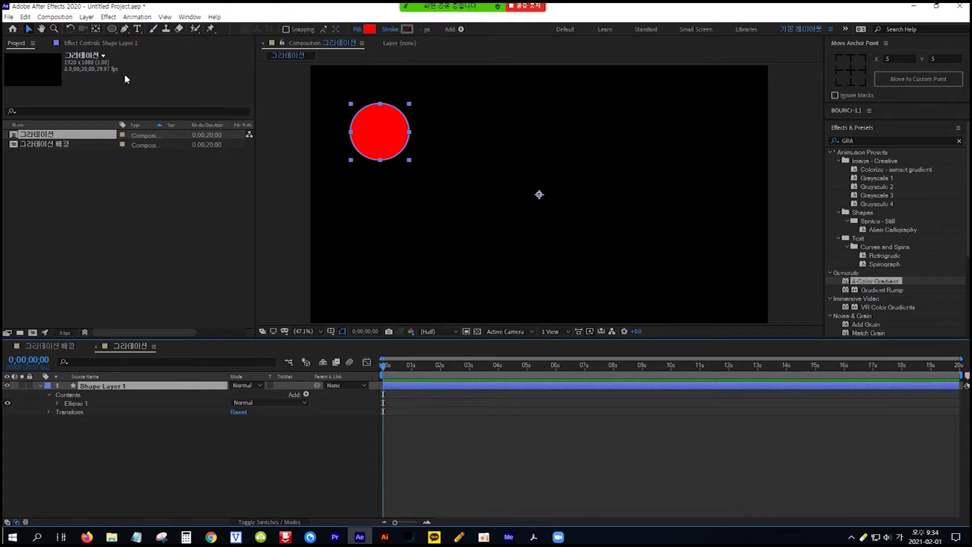
click(95, 30)
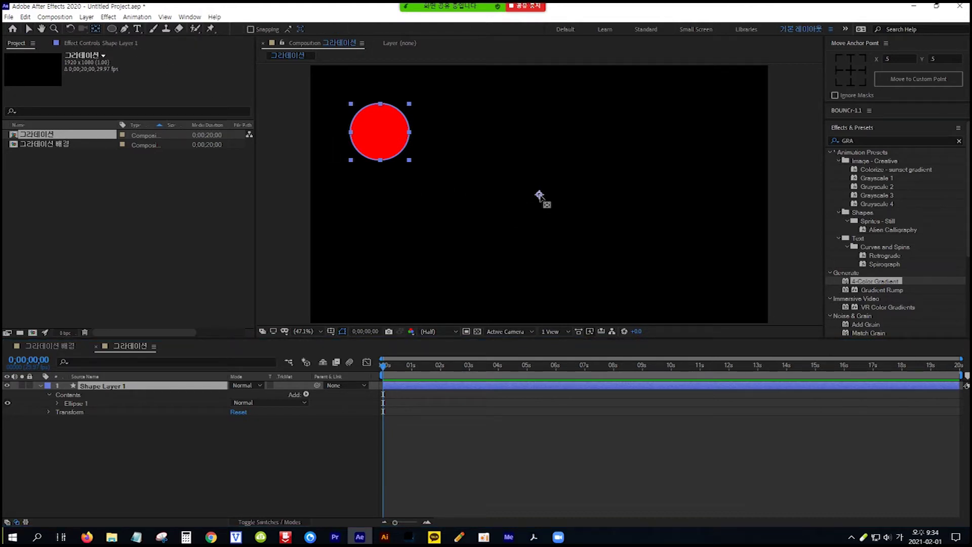
drag(539, 196, 384, 134)
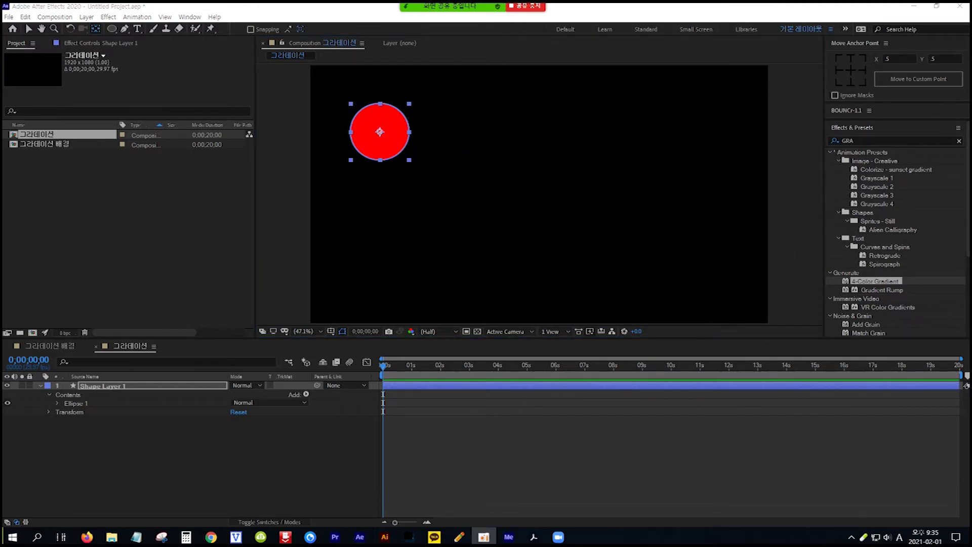
Step: Search the effects for DROP, the term noted in Notepad, and apply Drop Shadow to Shape Layer 1
click(136, 537)
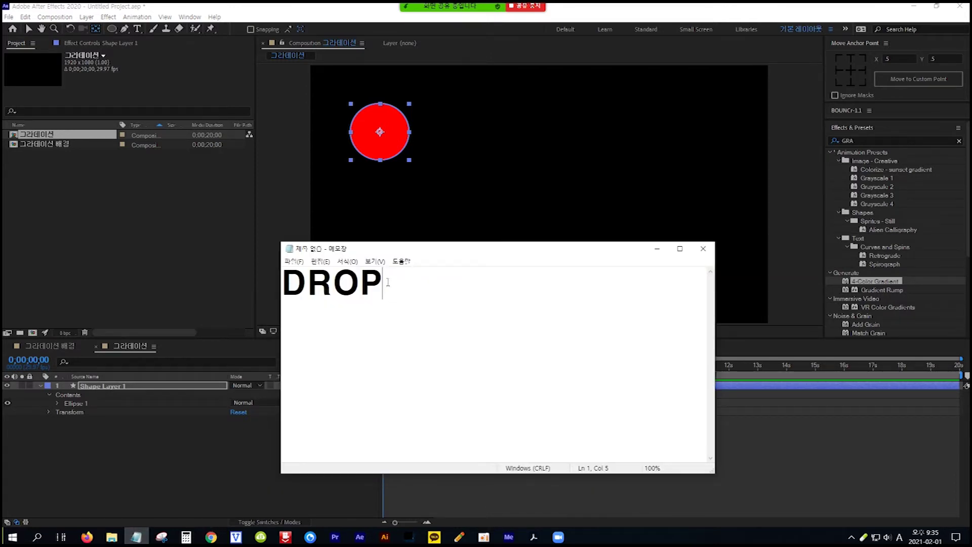
drag(384, 282, 287, 282)
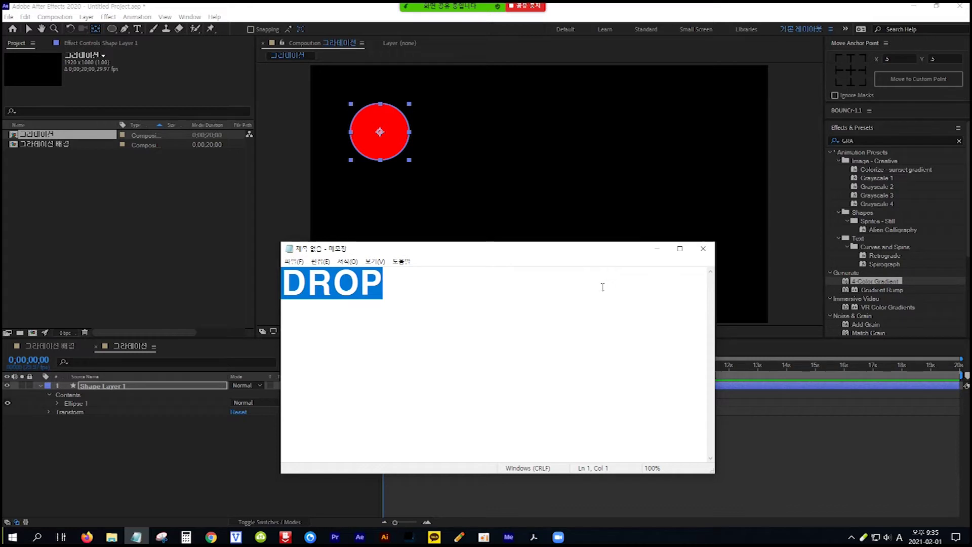
click(863, 142)
click(863, 141)
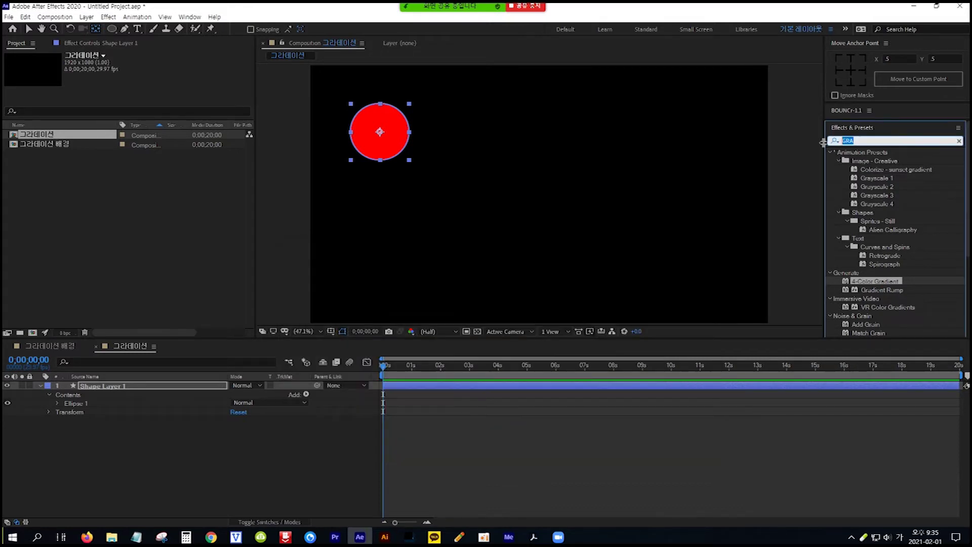
text(DROP)
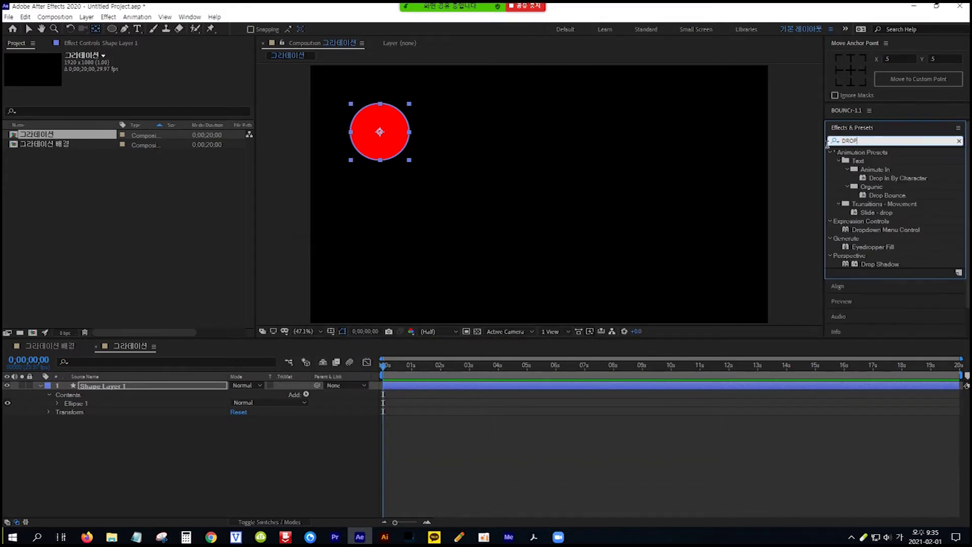
click(888, 263)
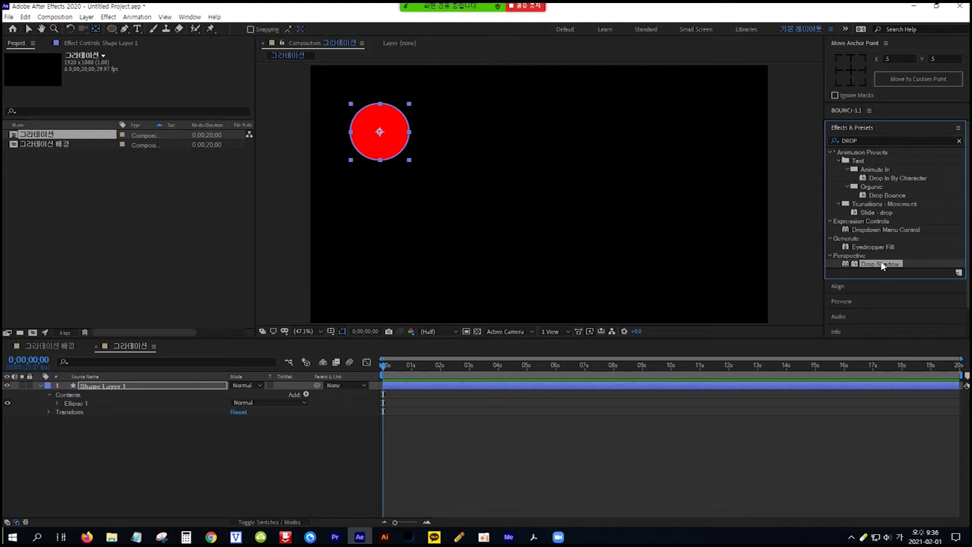
drag(882, 265, 181, 384)
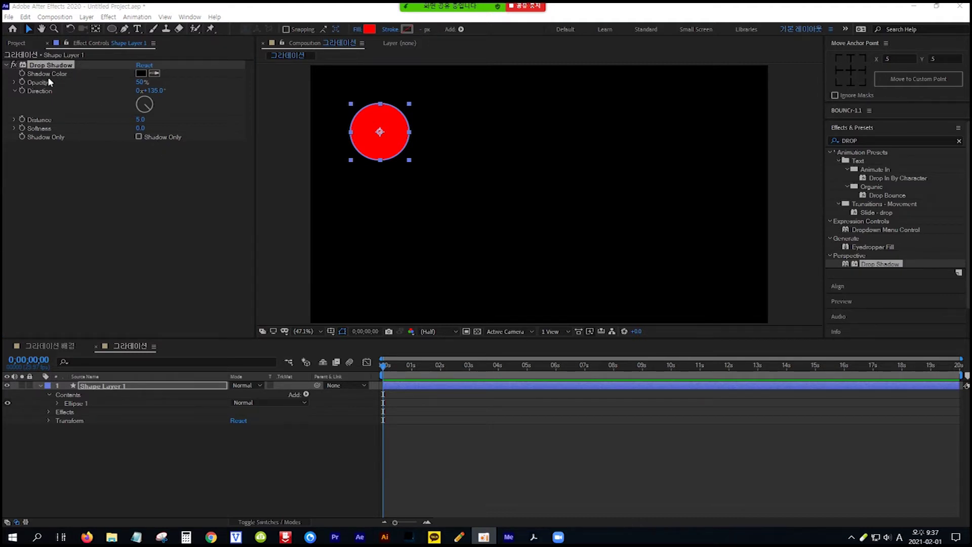
Step: Set the Drop Shadow's colour to hex 651010, copying the code from the Notepad note
click(141, 74)
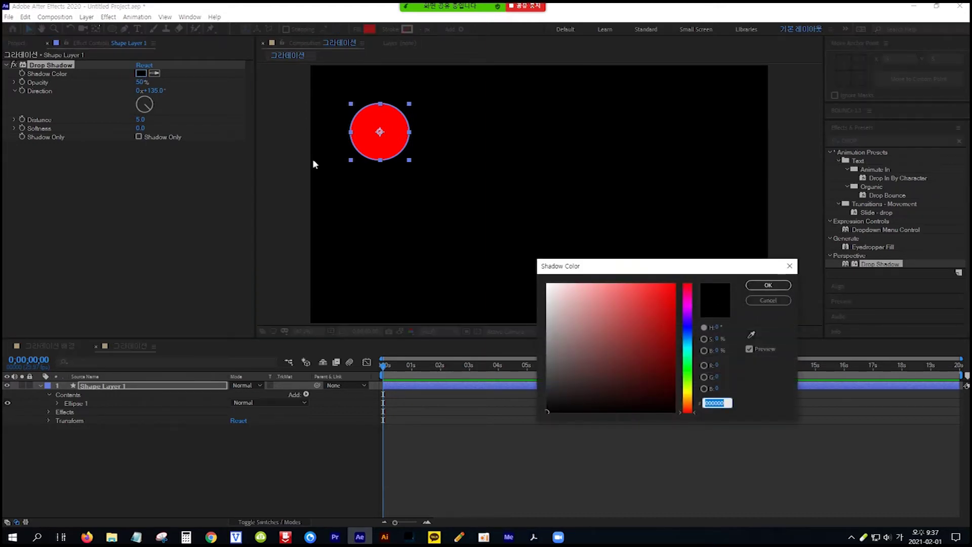
drag(637, 268, 489, 189)
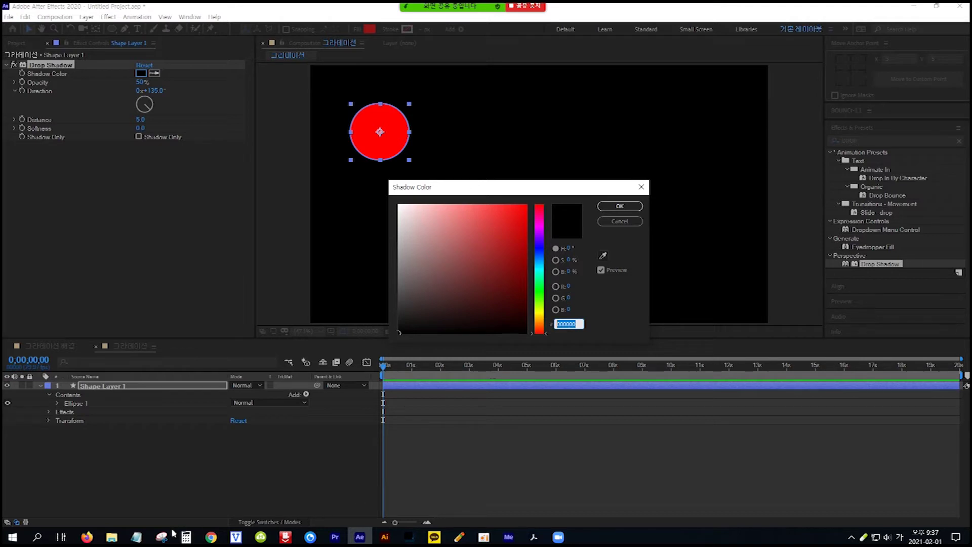
click(136, 537)
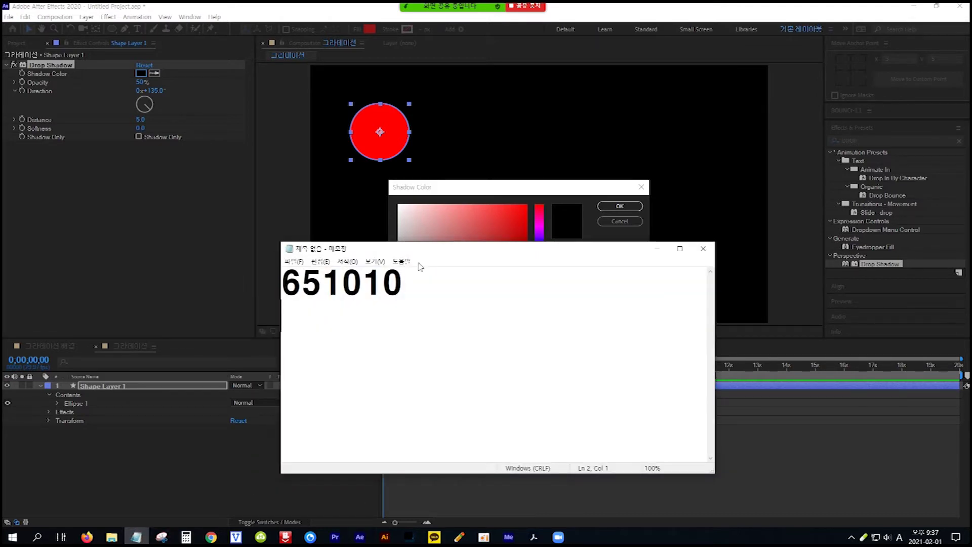
drag(435, 255, 477, 360)
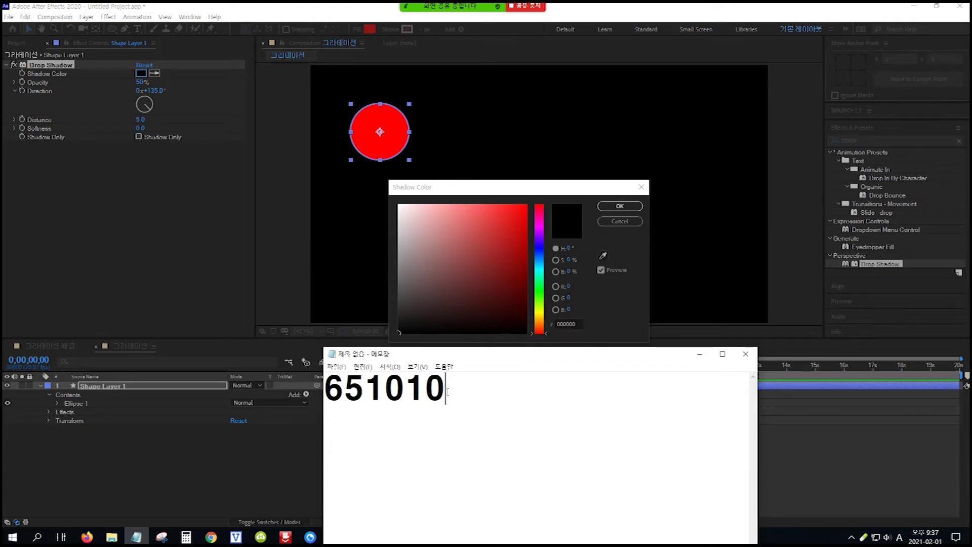
drag(445, 398, 324, 393)
key(ctrl+c)
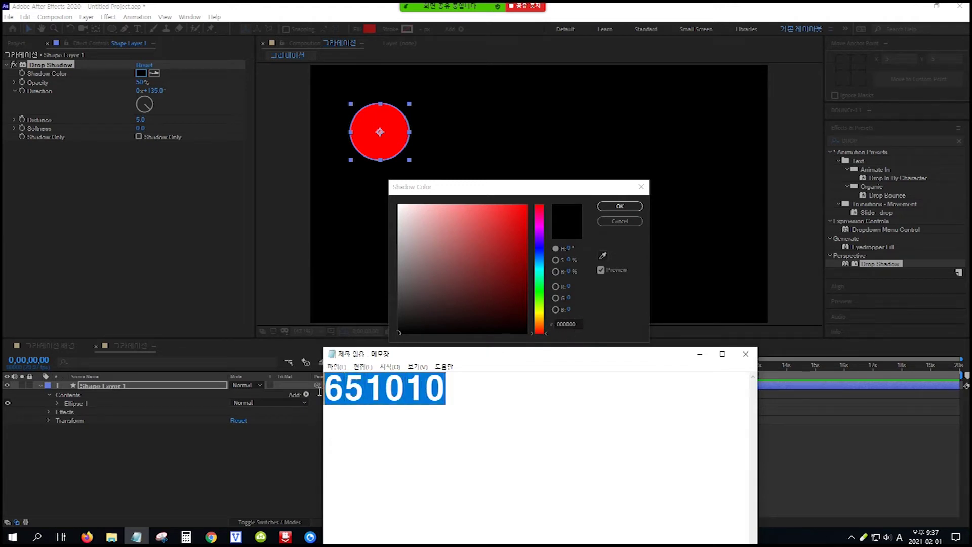
click(479, 391)
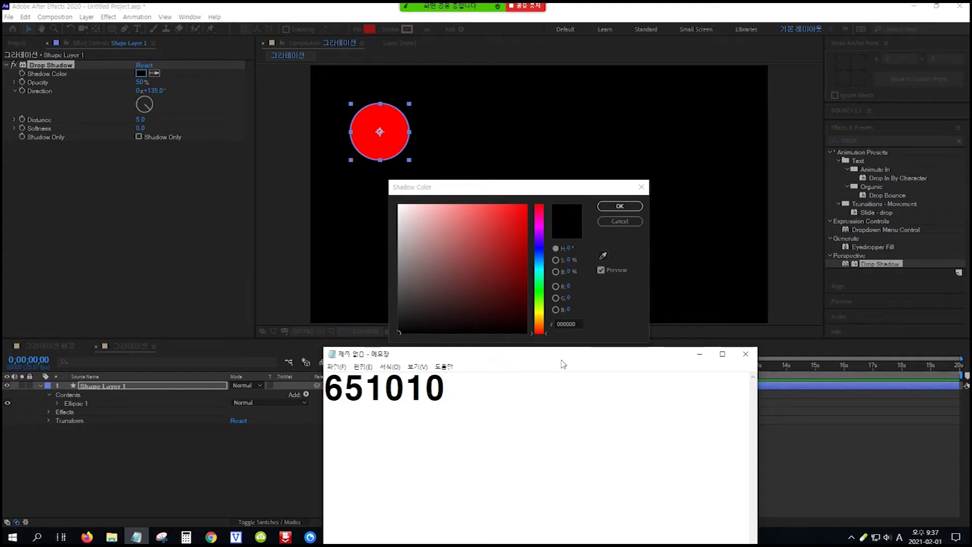
click(577, 322)
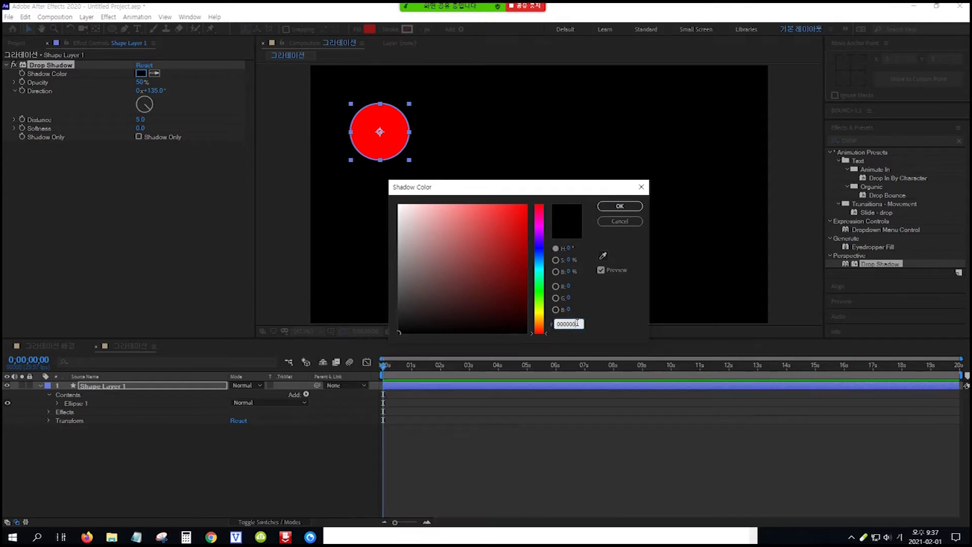
key(ctrl+v)
click(620, 207)
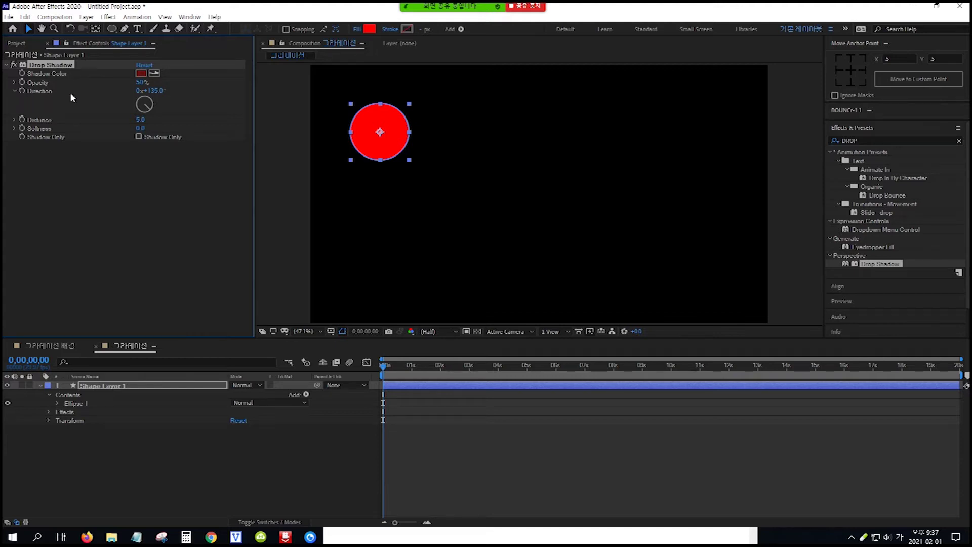
Step: Set the Drop Shadow's direction to 80° and its distance to 80
click(156, 91)
text(80)
click(152, 119)
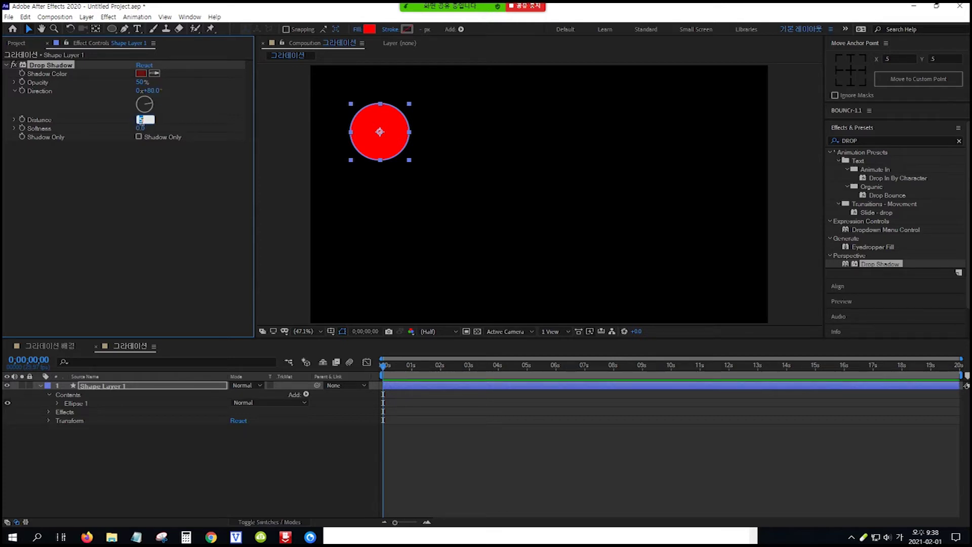
text(80)
key(Return)
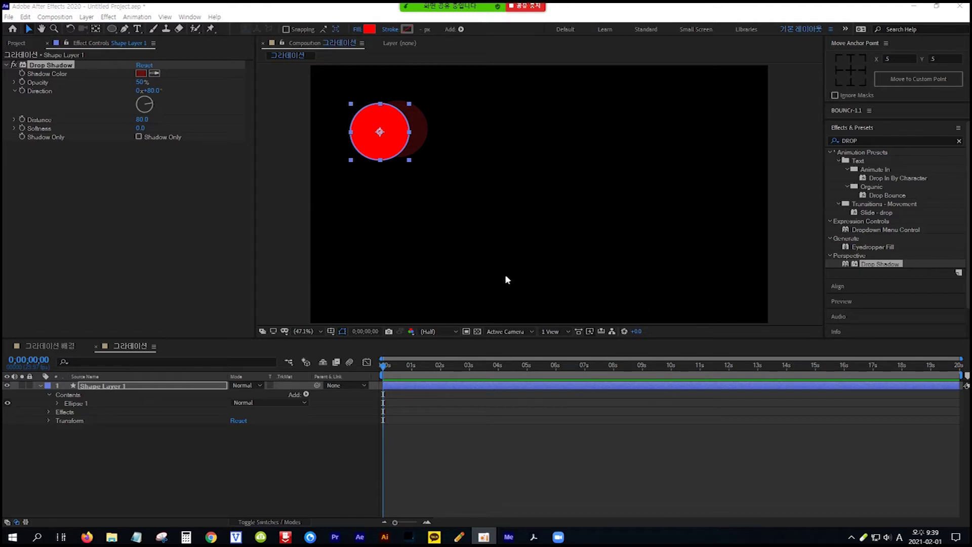
Step: Start a new full-composition solid layer, 1920 x 1080 px, and name it 배경
click(86, 18)
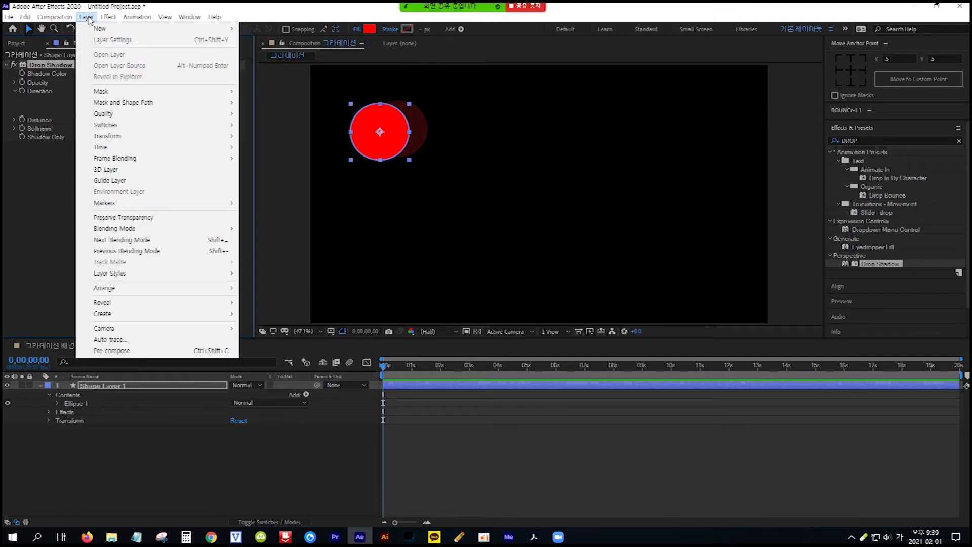
mouse_move(118, 31)
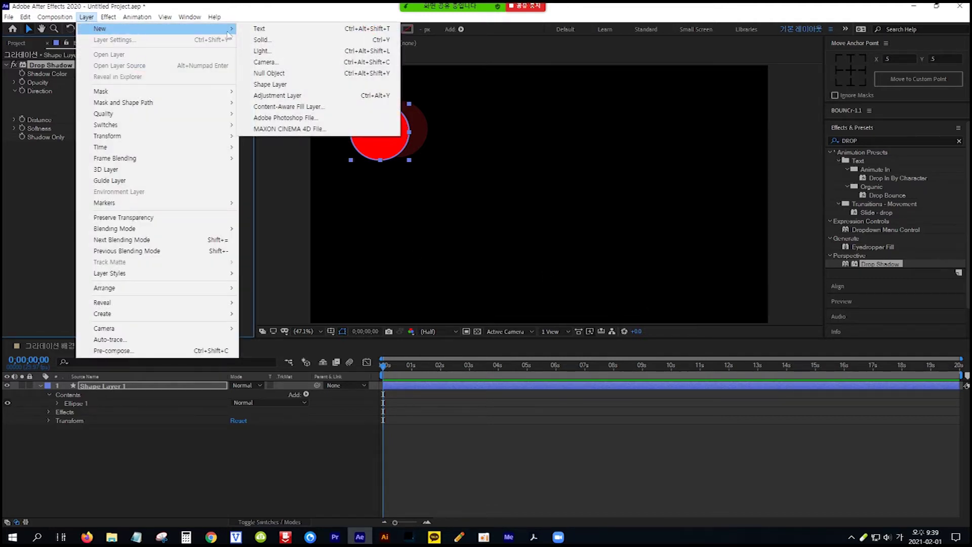
click(280, 41)
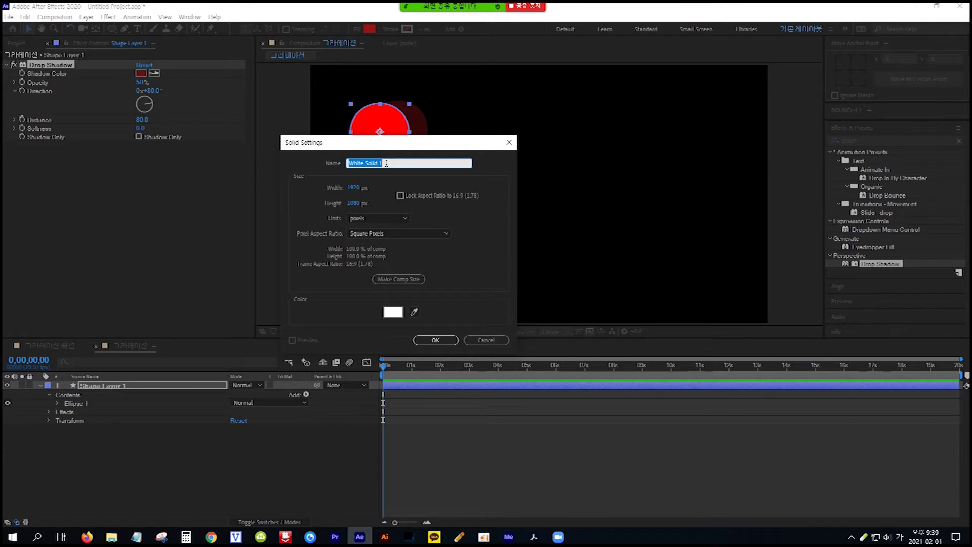
text(배겨)
Step: Set the 배경 solid's colour to hex 2B043B, copying the code from the Notepad note, and place the solid beneath Shape Layer 1
click(397, 313)
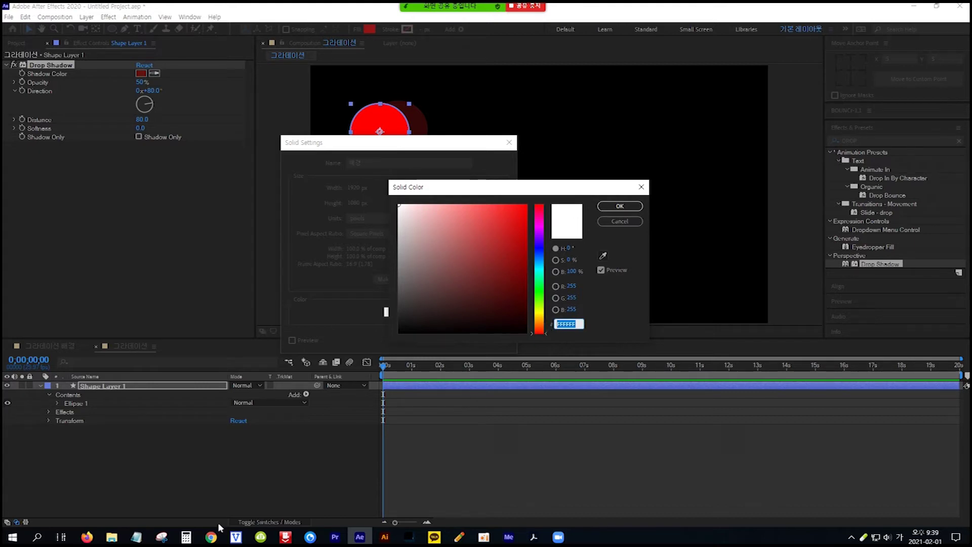
click(140, 538)
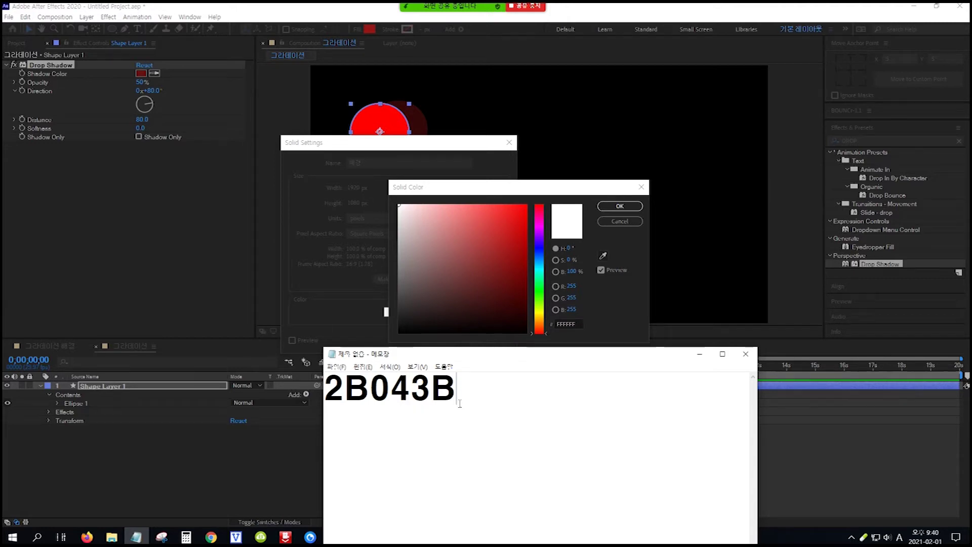
drag(458, 399, 317, 398)
key(ctrl+c)
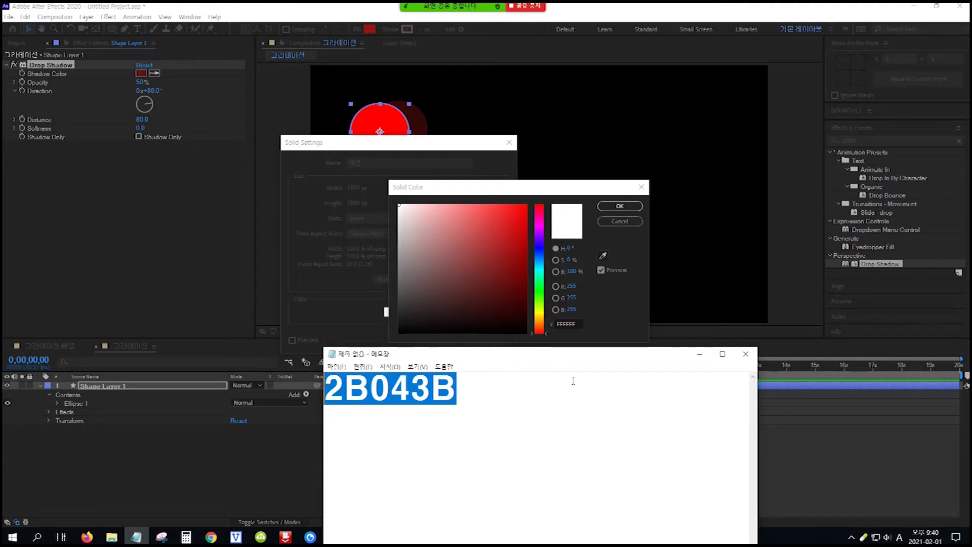
click(575, 324)
key(ctrl+v)
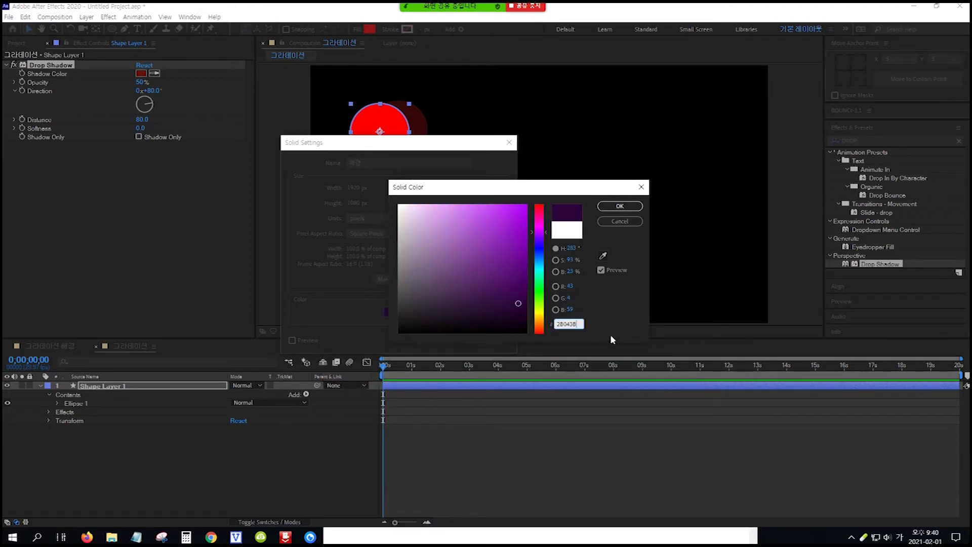
click(619, 206)
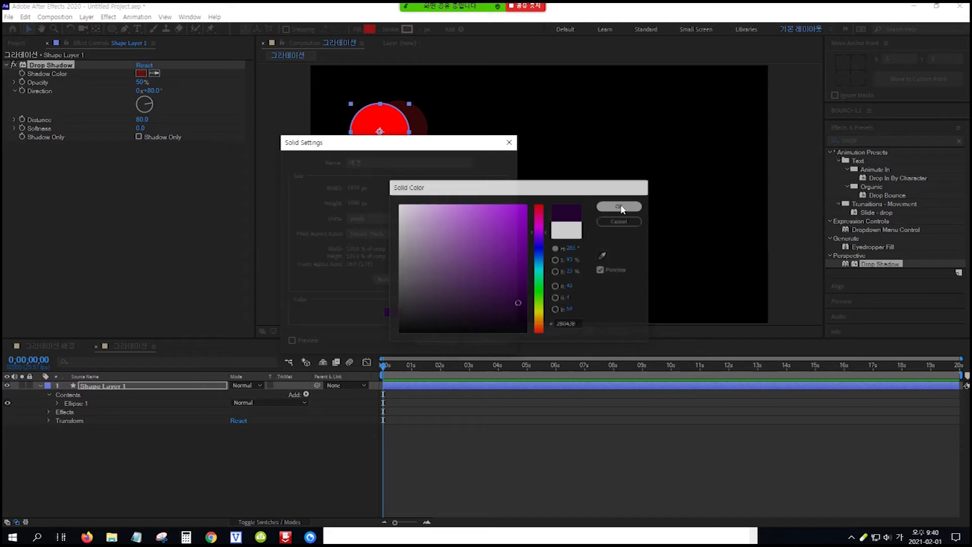
click(435, 340)
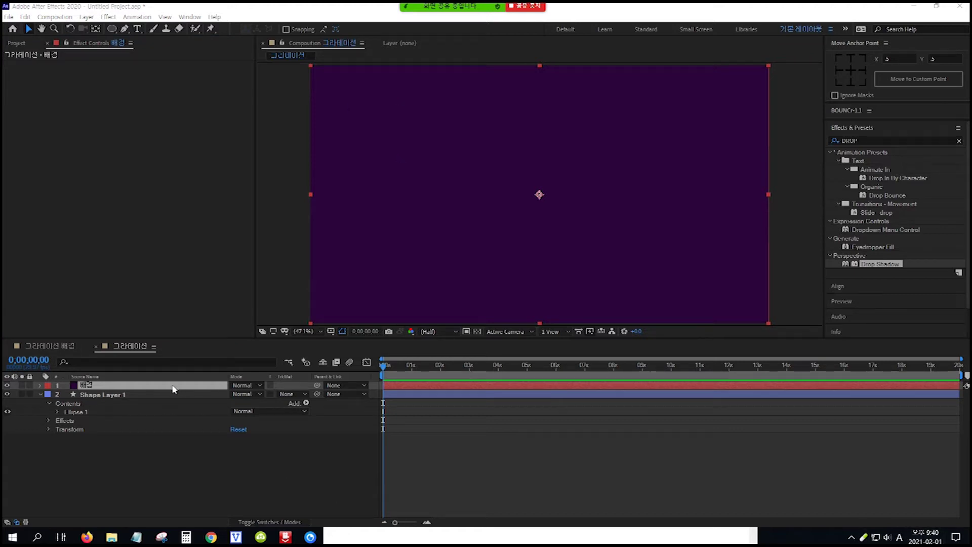
drag(142, 389, 141, 438)
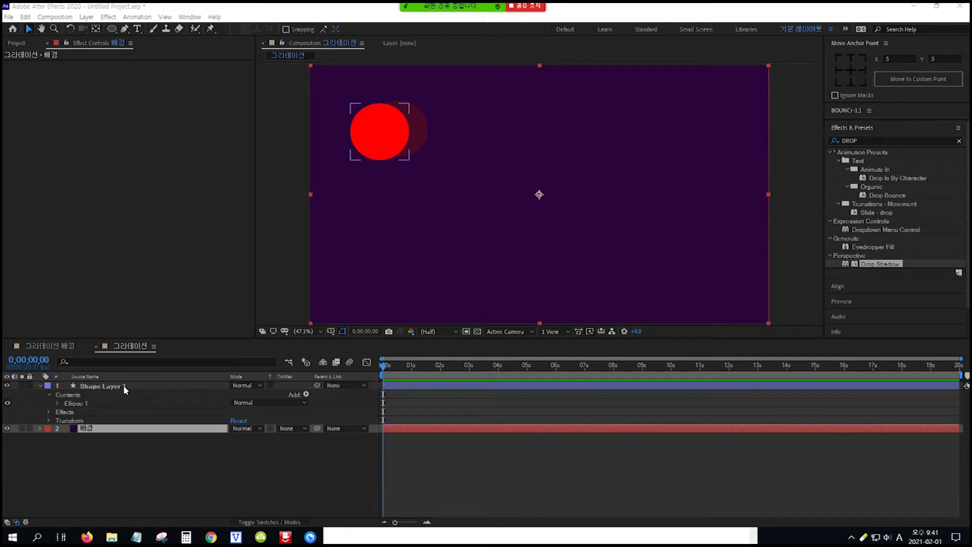
Step: Duplicate Shape Layer 1, place the copy just below the original red circle and shrink it to about two thirds of its size
click(40, 385)
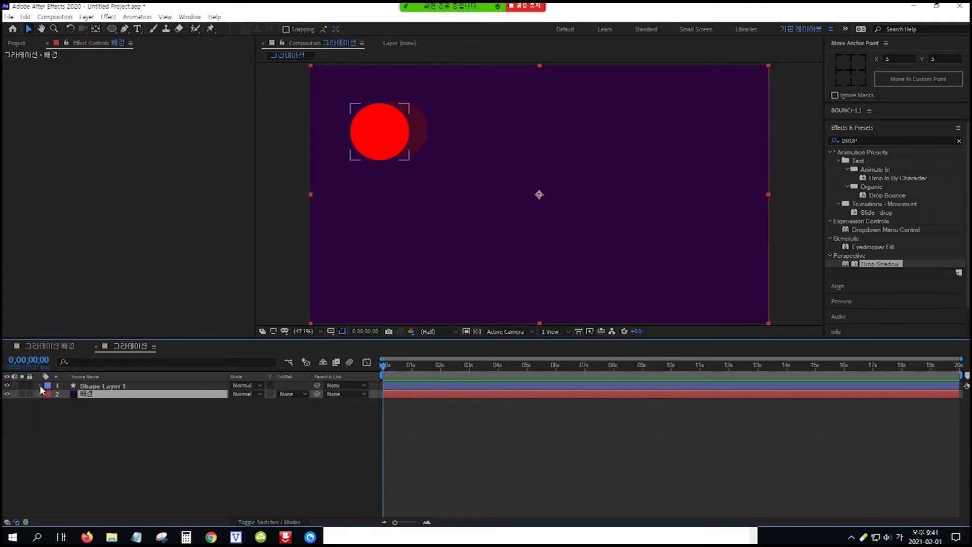
click(107, 387)
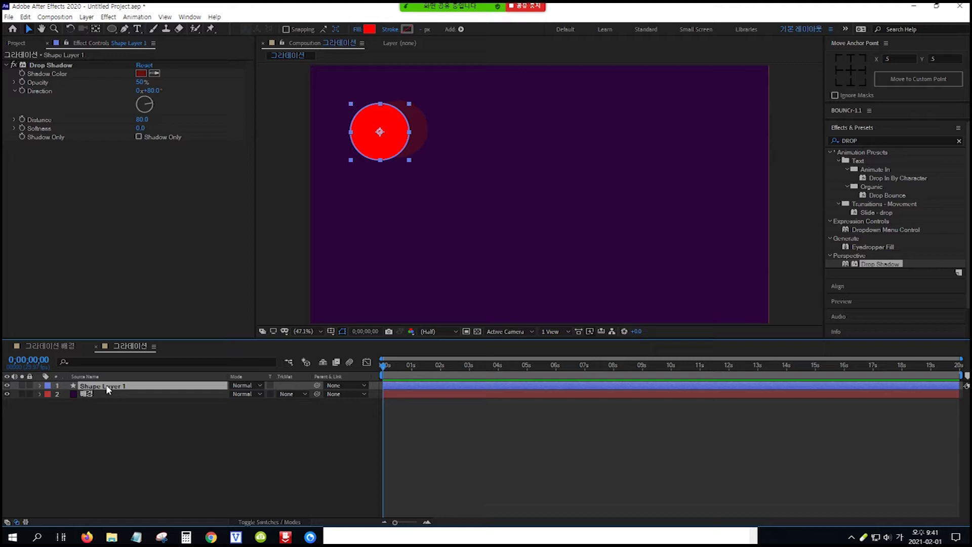
key(ctrl+d)
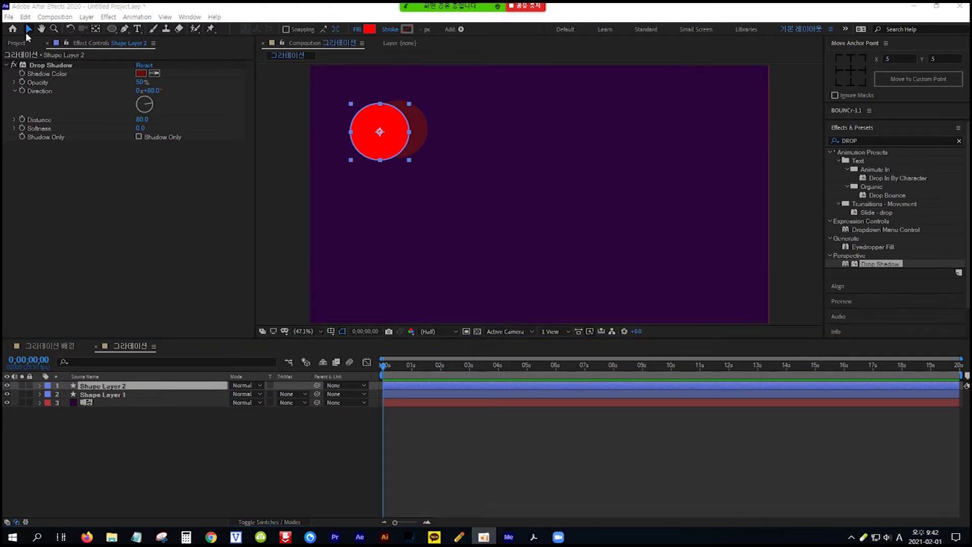
click(398, 140)
drag(398, 140, 401, 205)
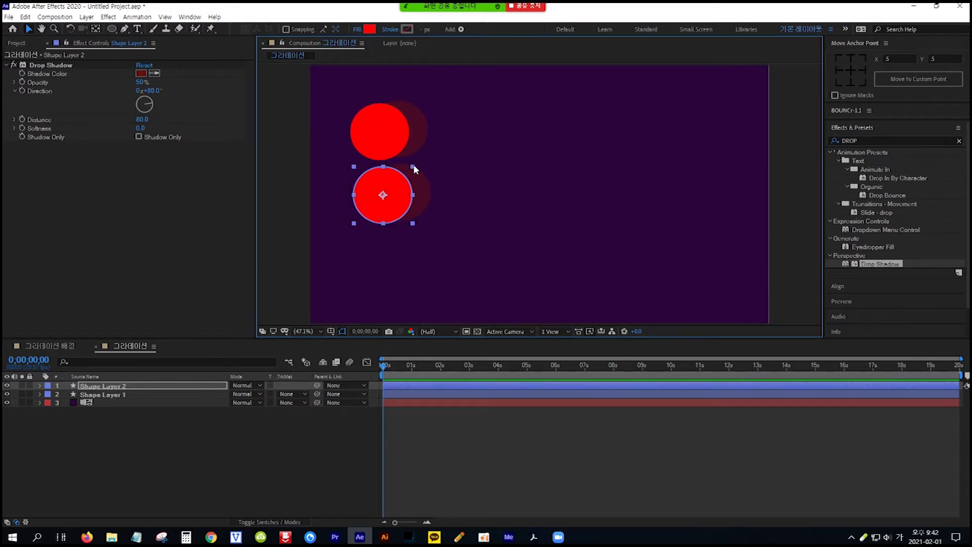
drag(412, 166, 402, 176)
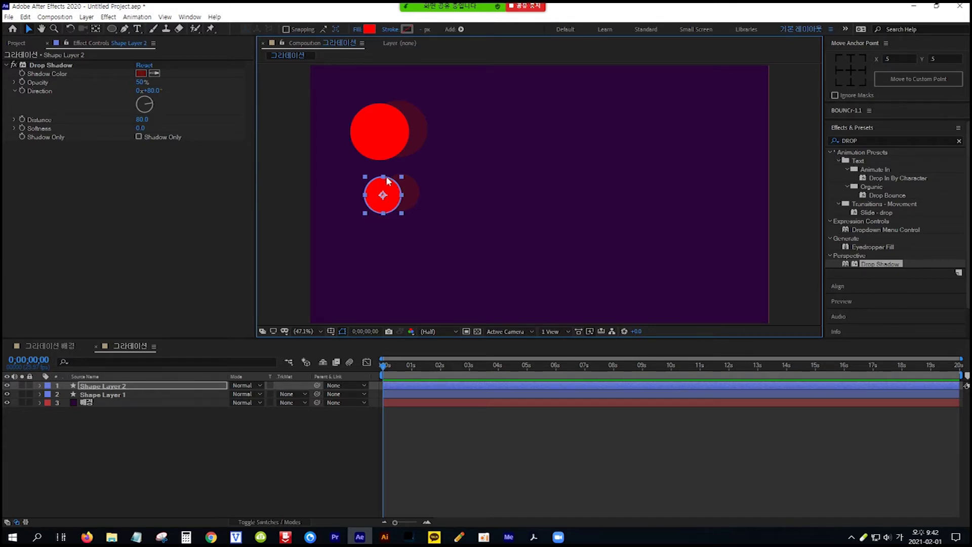
Step: Set the fill colour of Shape Layer 2's smaller circle to hex 00CCFF, using the code from the Notepad note
click(369, 29)
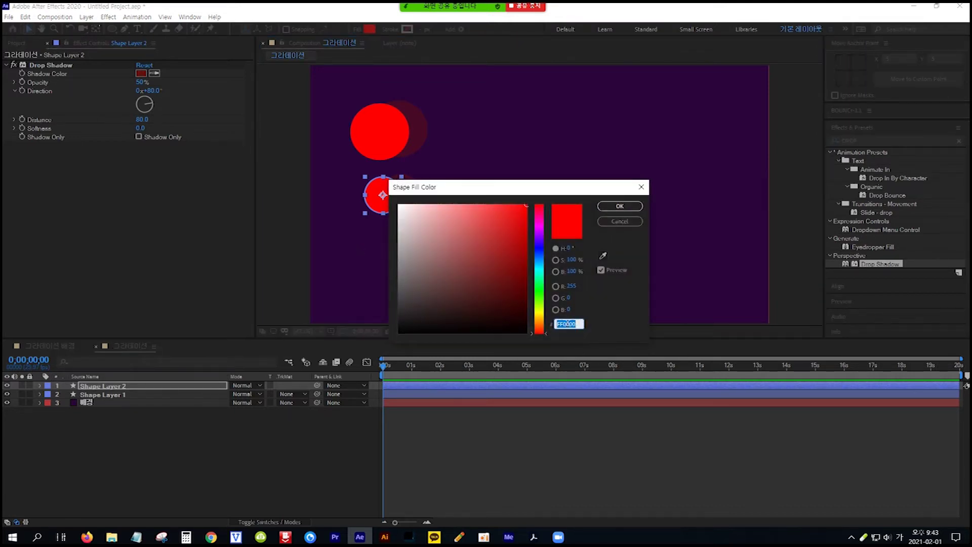
click(136, 537)
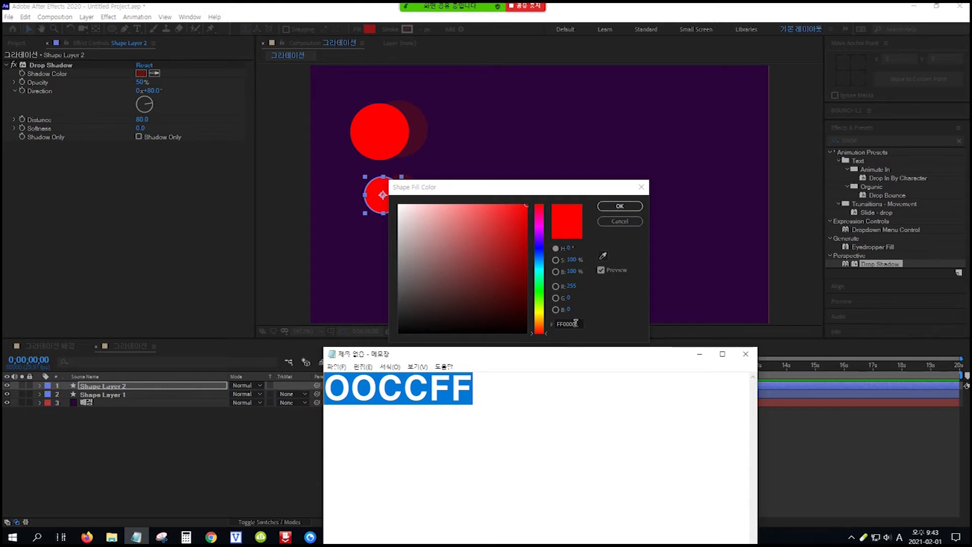
drag(477, 392, 342, 392)
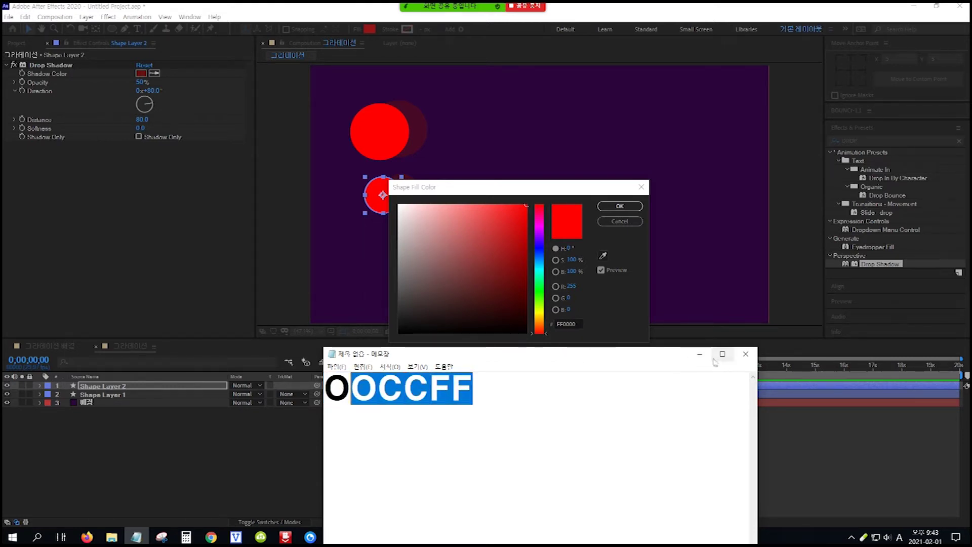
click(579, 322)
text(0CCFF)
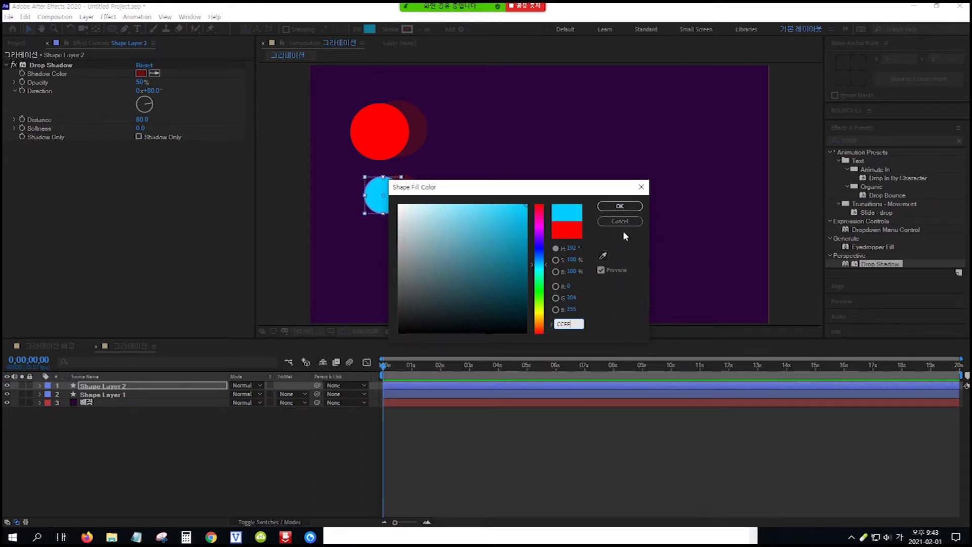
click(621, 206)
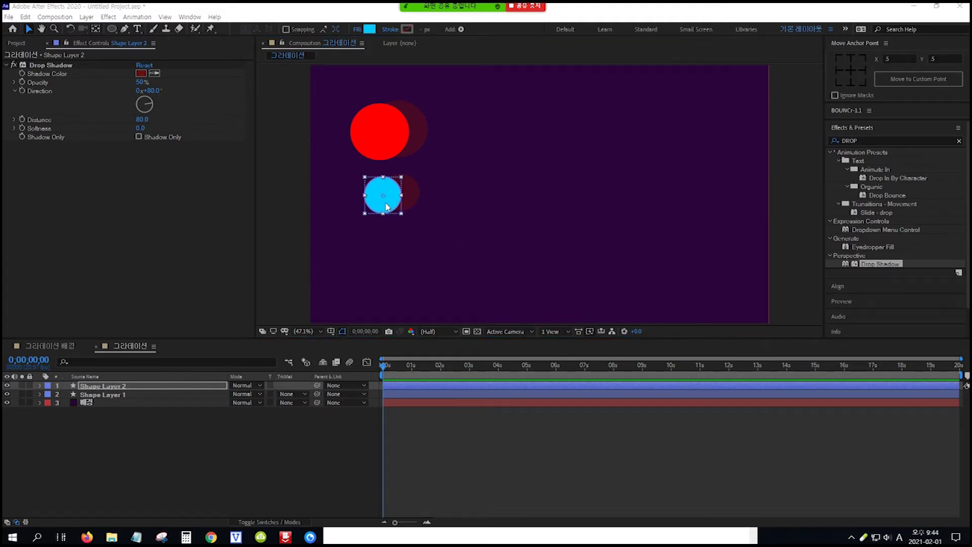
Step: Move the blue circle to the lower right of the red circle and duplicate Shape Layer 2
drag(388, 203, 431, 185)
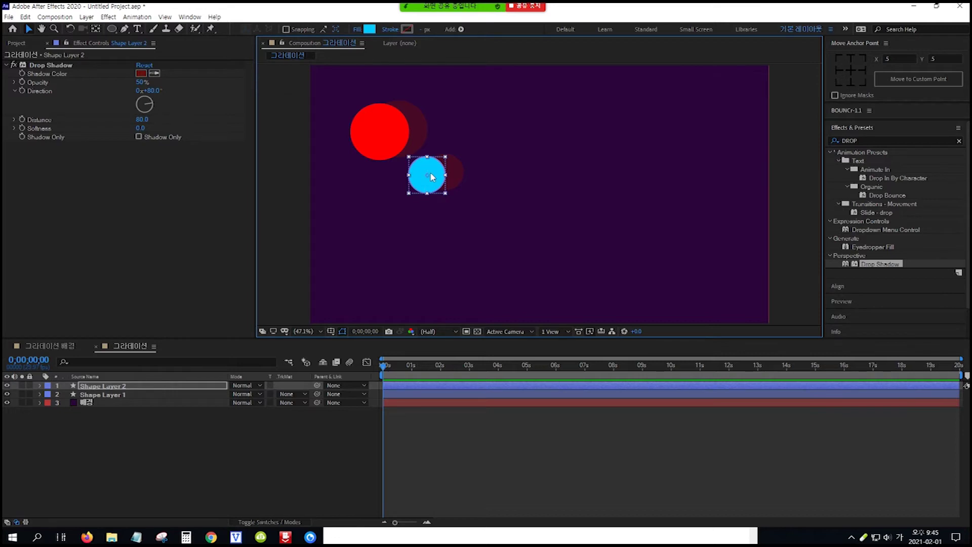
click(136, 387)
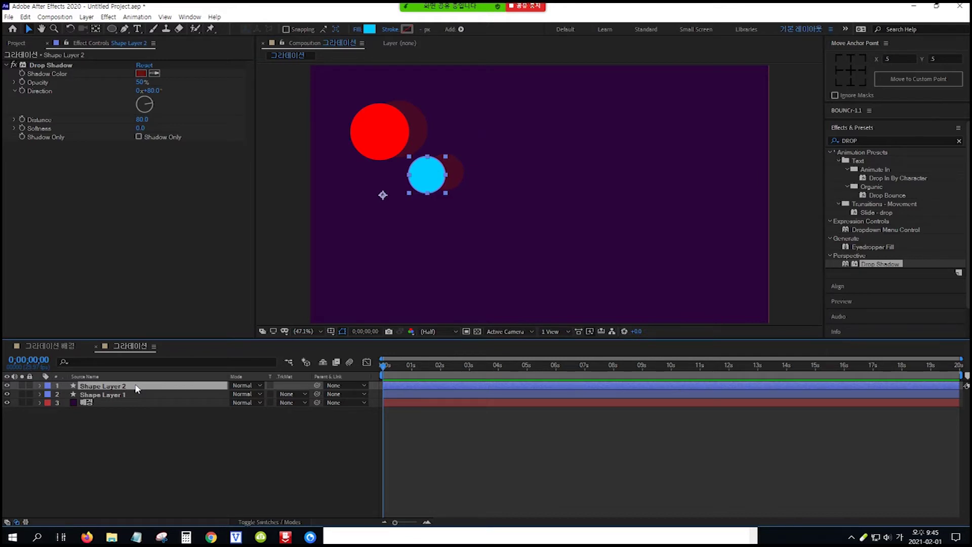
key(ctrl+d)
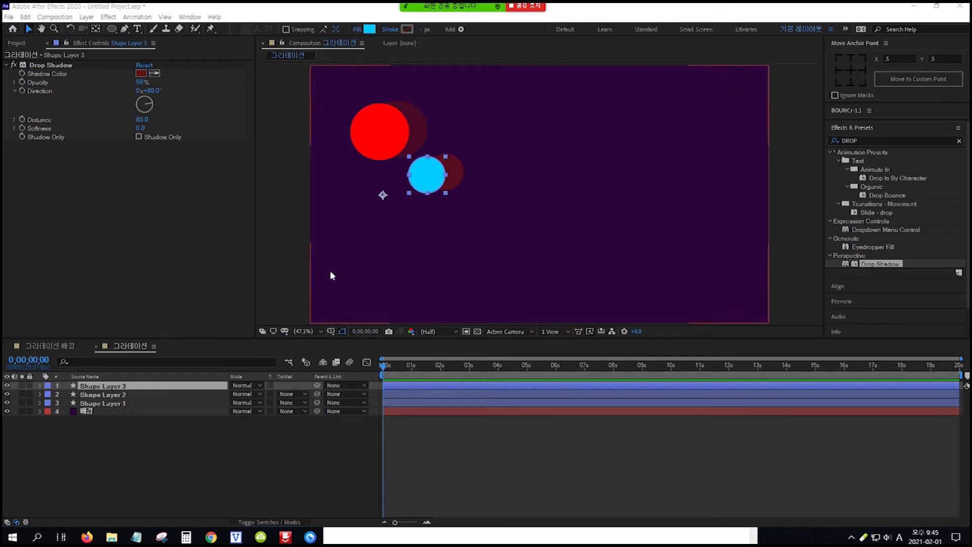
Step: Move the anchor points of Shape Layer 3 and Shape Layer 2 to the centre of their blue circles
click(166, 386)
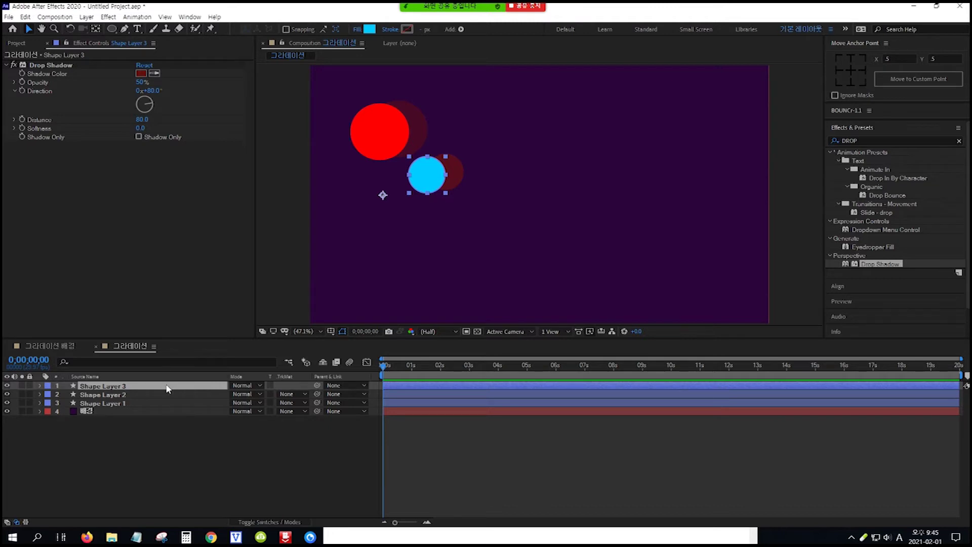
click(96, 28)
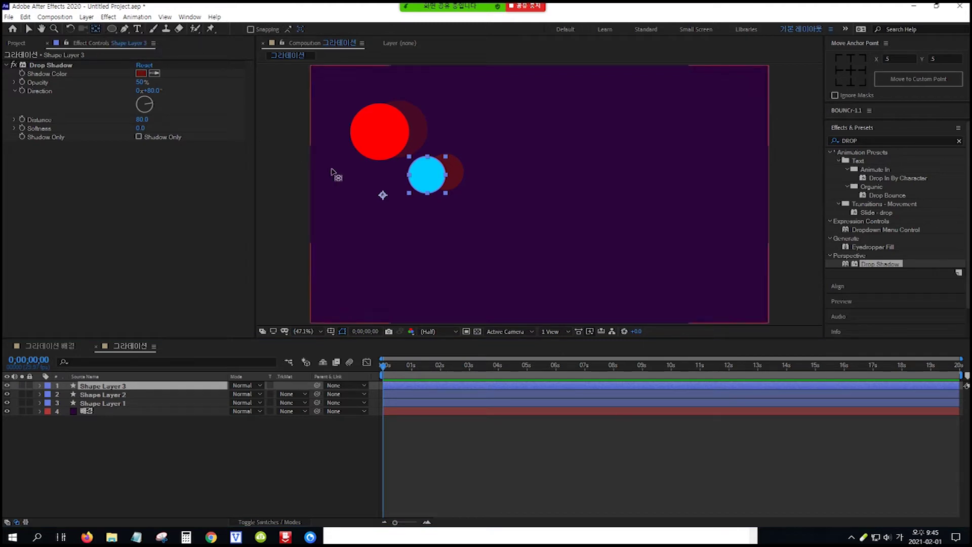
click(383, 196)
drag(397, 189, 428, 176)
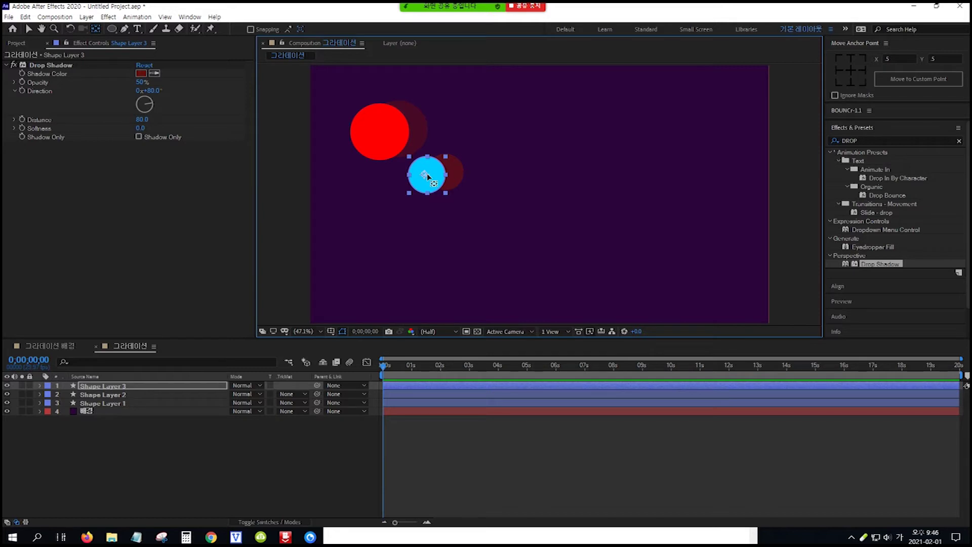
click(125, 395)
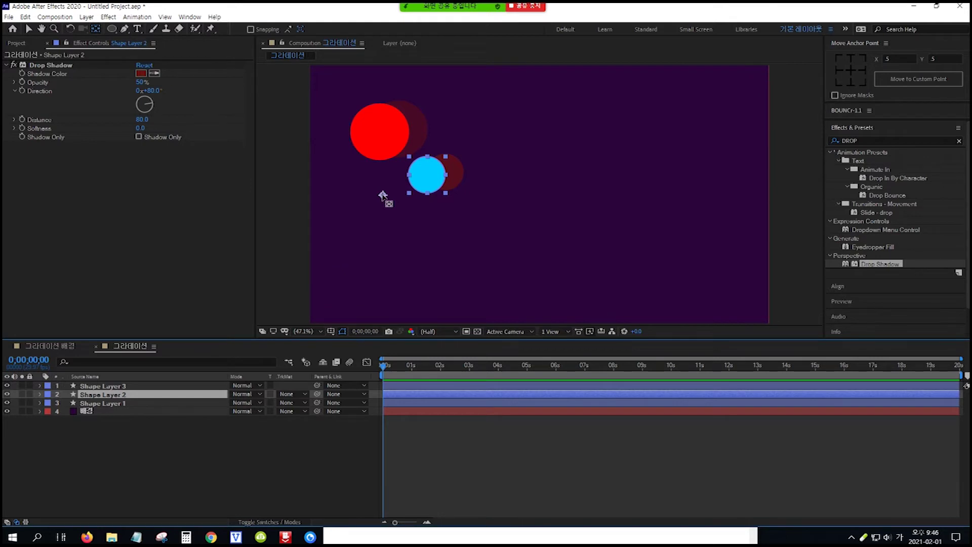
drag(383, 196, 426, 175)
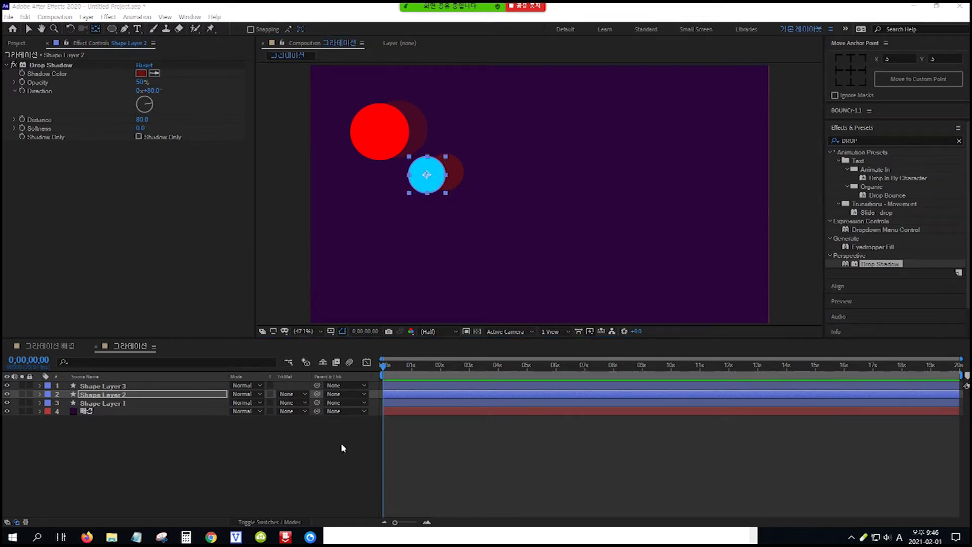
Step: Move Shape Layer 3's blue circle below the red circle and scale it down smaller than the other blue circle
click(109, 387)
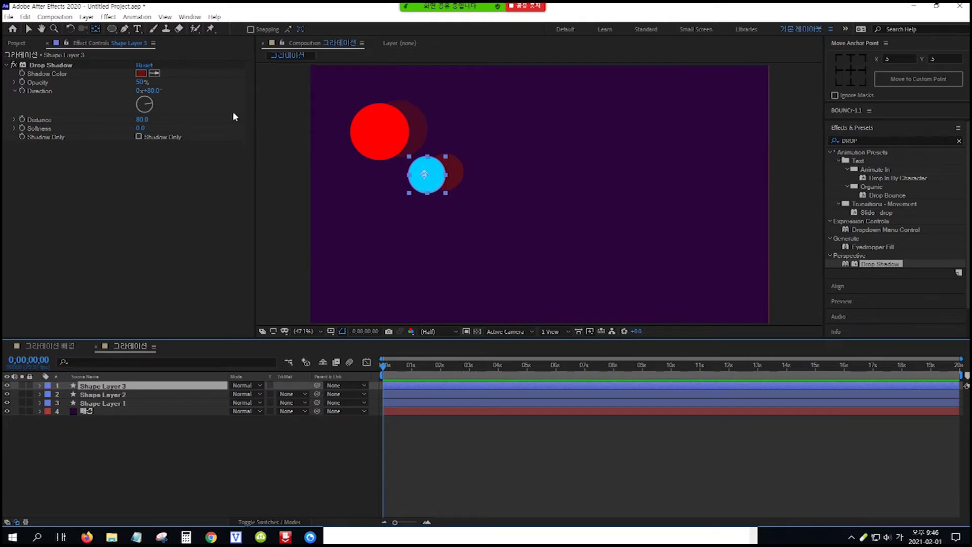
click(29, 29)
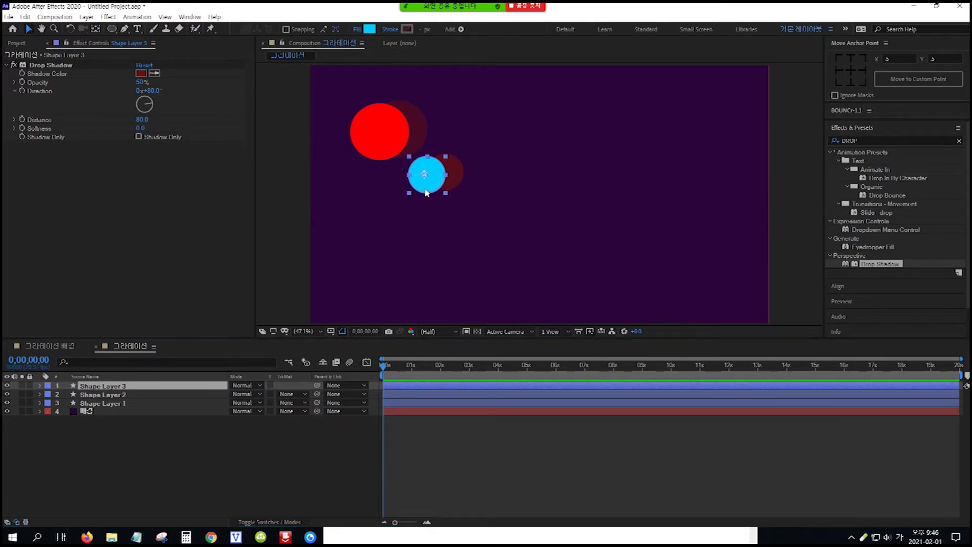
drag(431, 185, 383, 193)
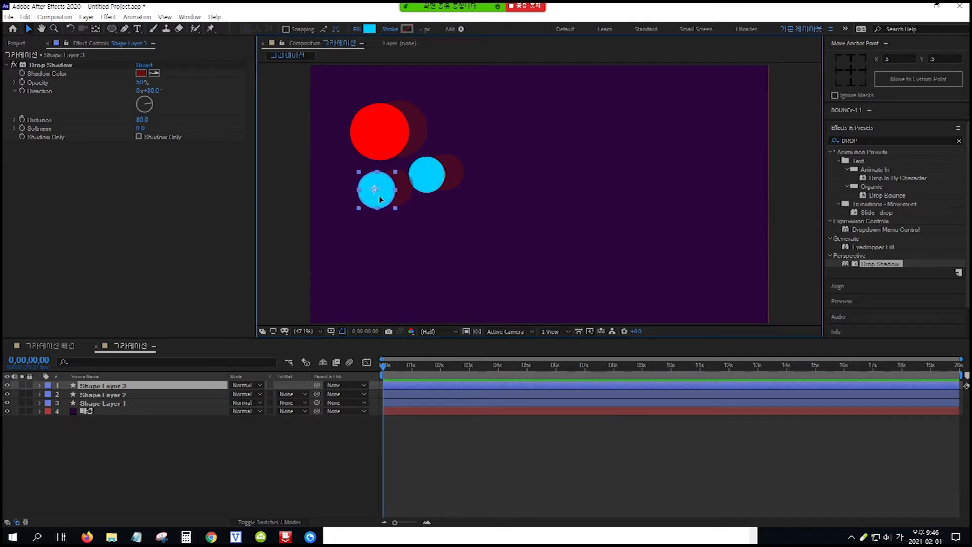
drag(397, 172, 385, 198)
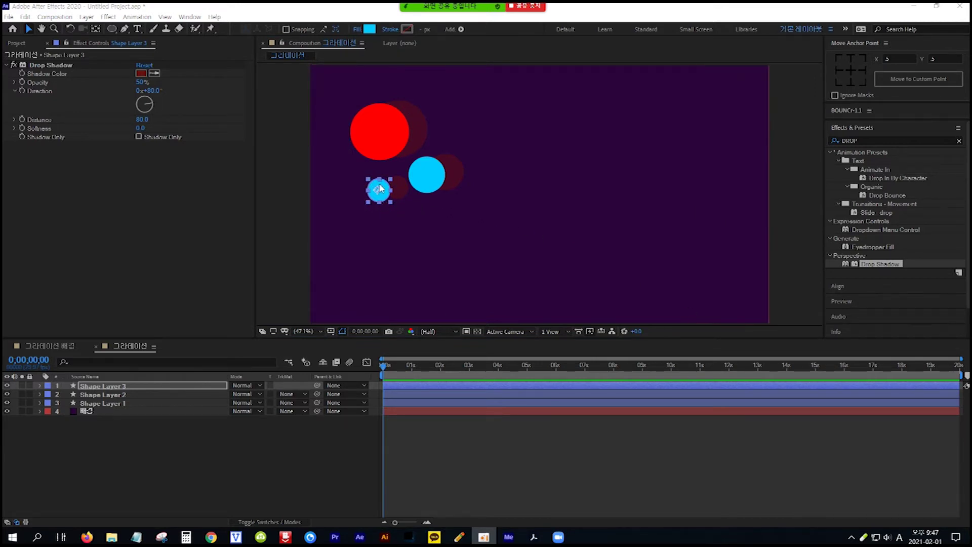
Step: Set the fill colour of Shape Layer 3's small circle to hex FFC, using the code copied from the Notepad note
click(370, 29)
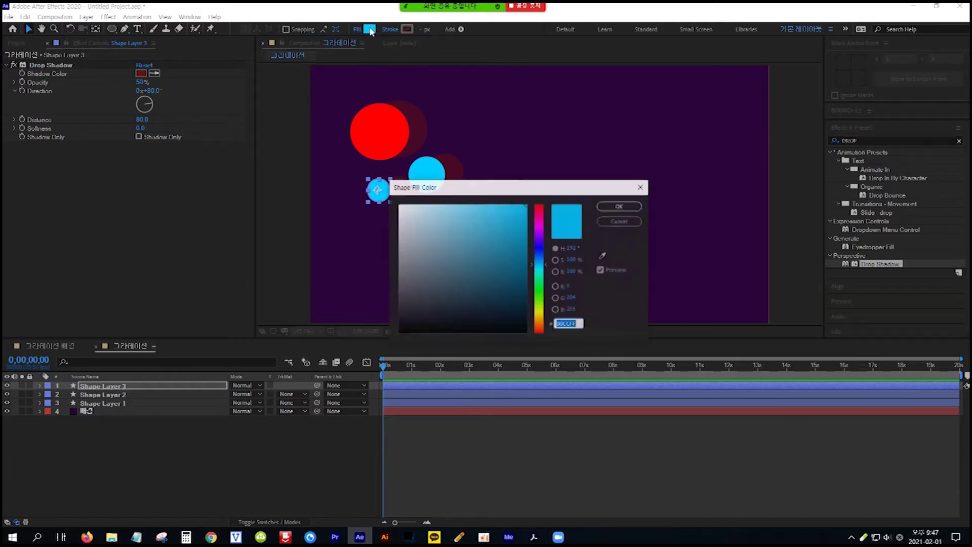
drag(507, 191, 518, 223)
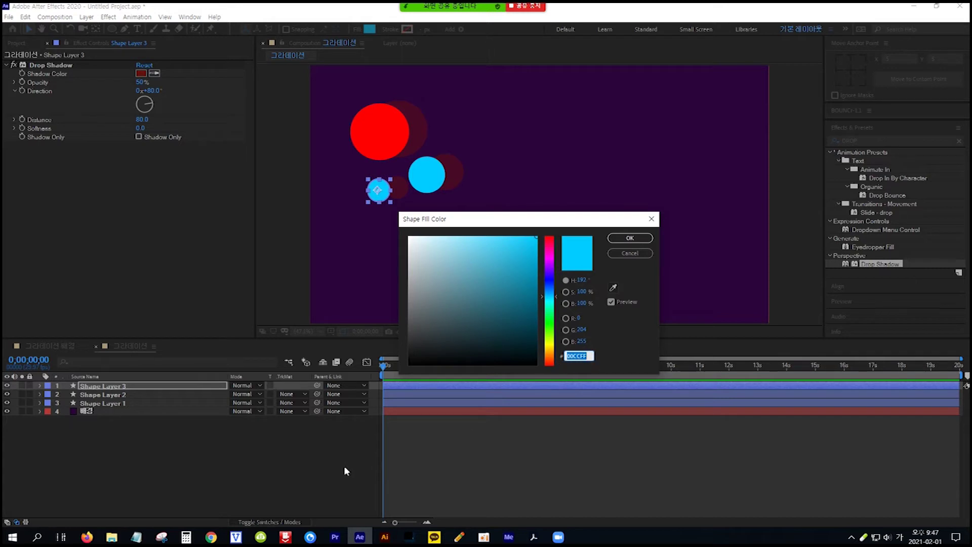
click(136, 537)
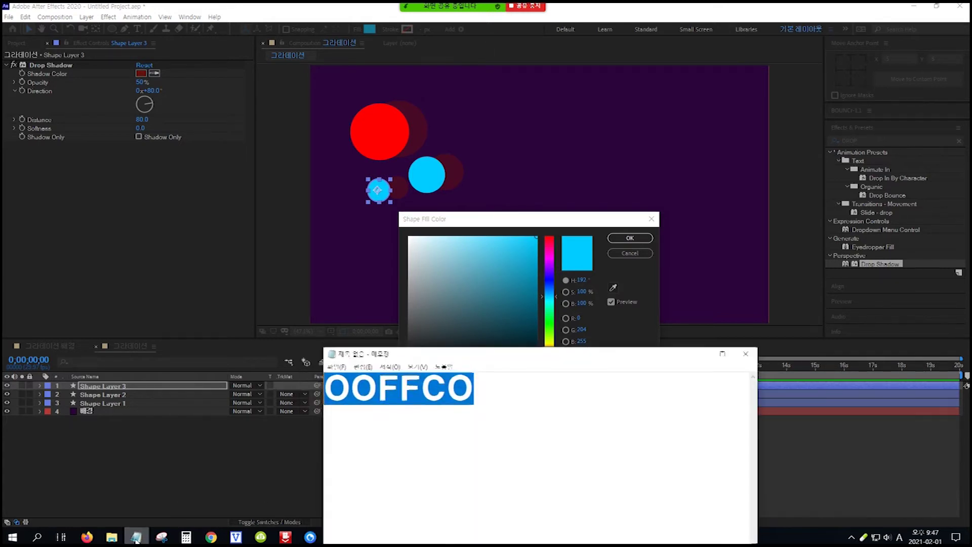
drag(508, 362, 510, 399)
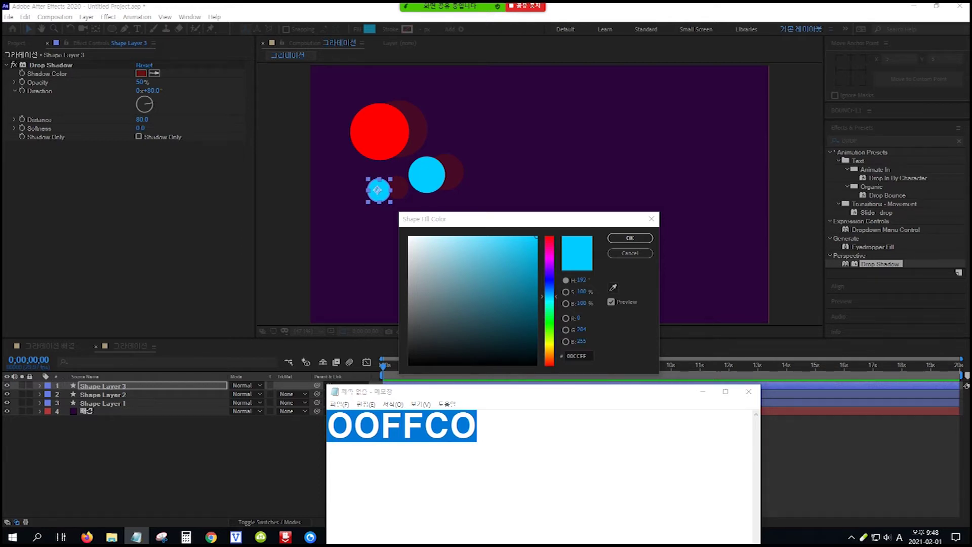
click(513, 422)
drag(513, 422, 309, 424)
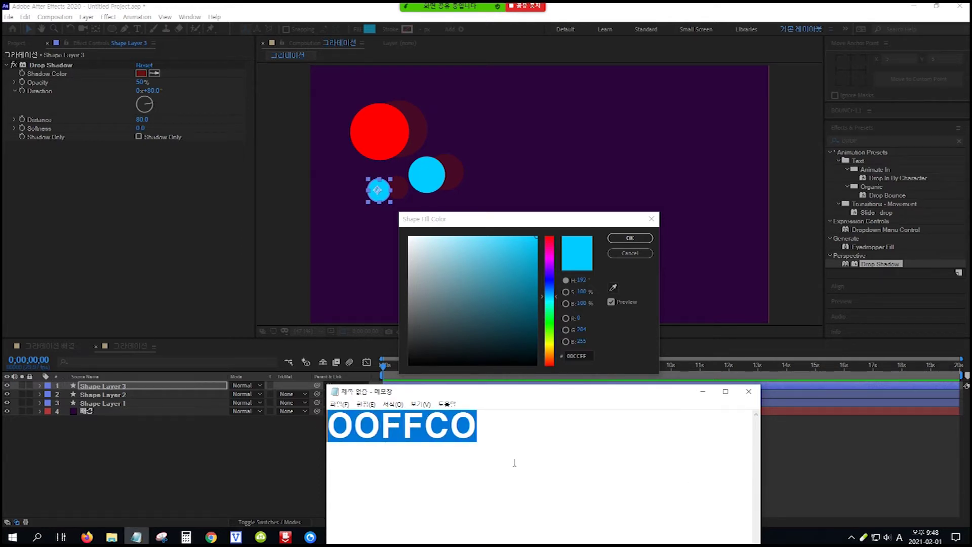
click(587, 355)
text(FFC)
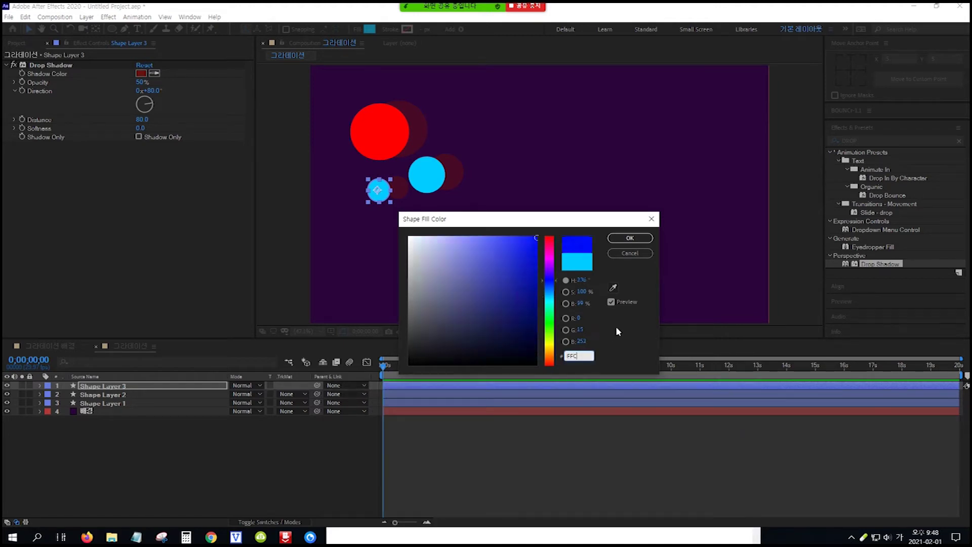
click(632, 238)
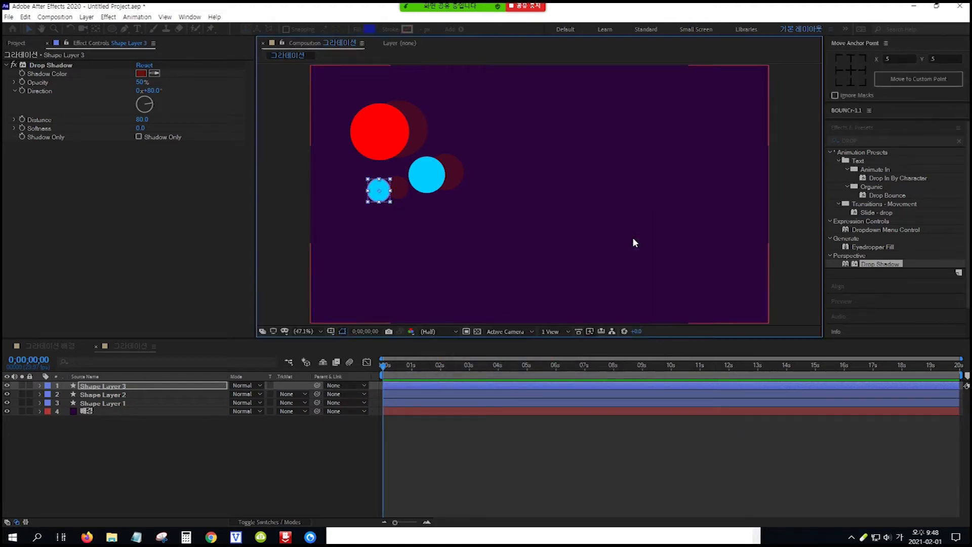
key(Caps_Lock)
key(Caps_Lock)
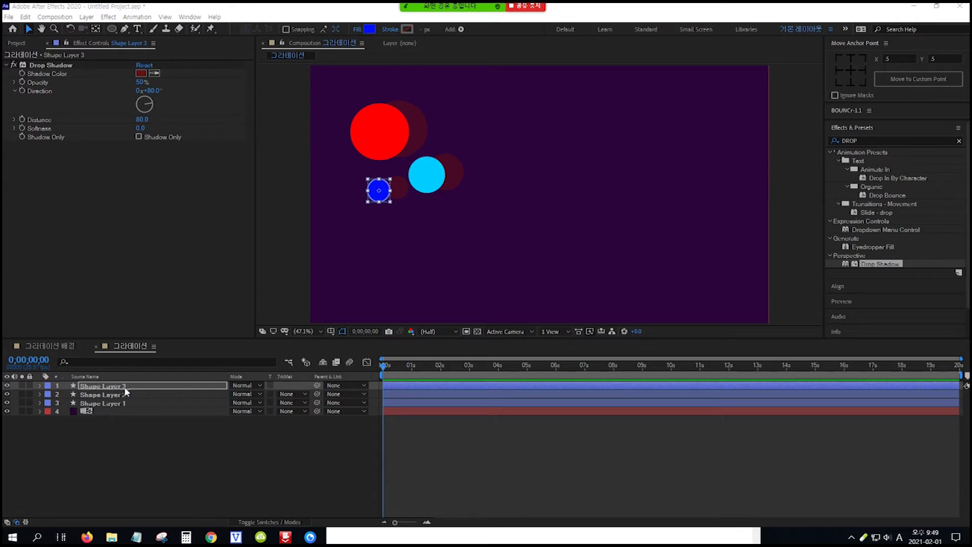
Step: Duplicate Shape Layer 3, move the copy between the red and light blue circles and scale it down smaller
click(139, 386)
key(Hangul)
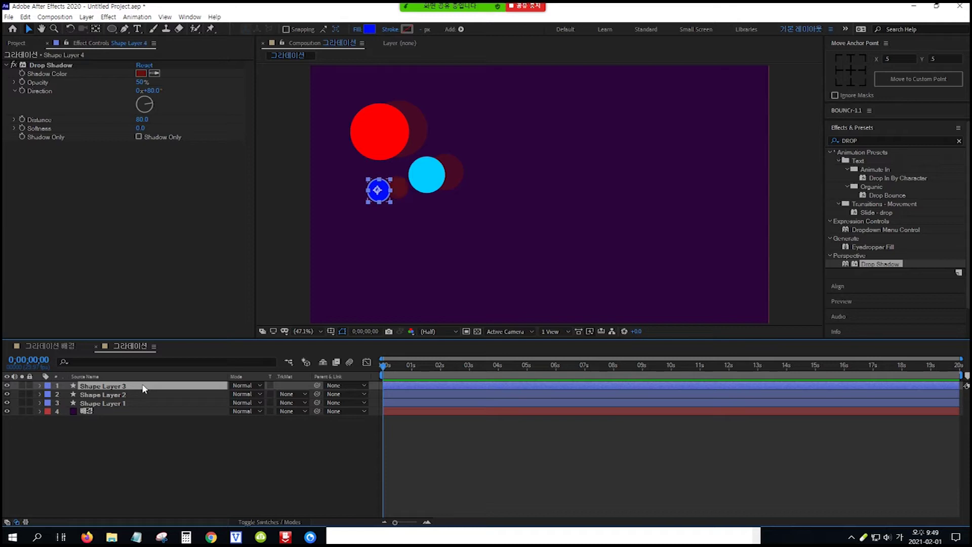
key(ctrl+d)
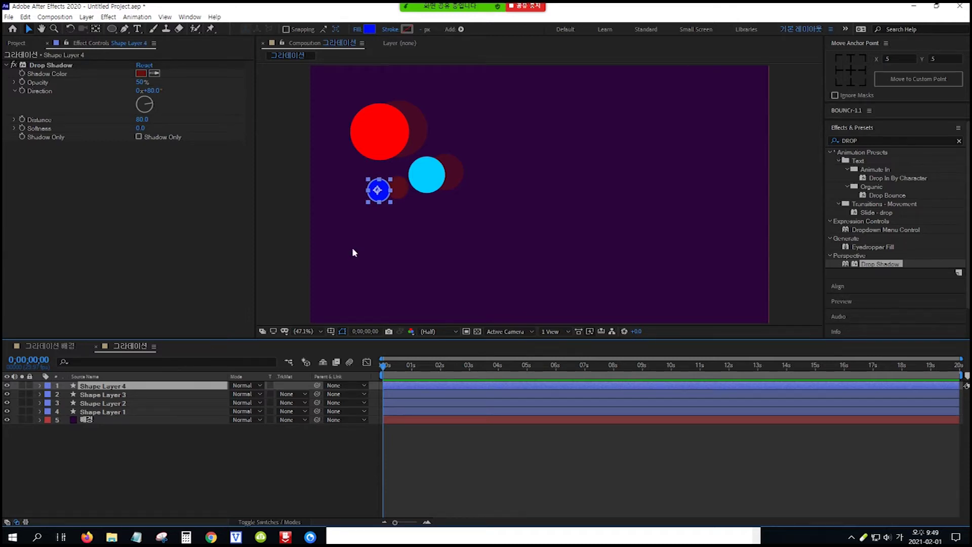
click(385, 197)
drag(384, 196, 397, 176)
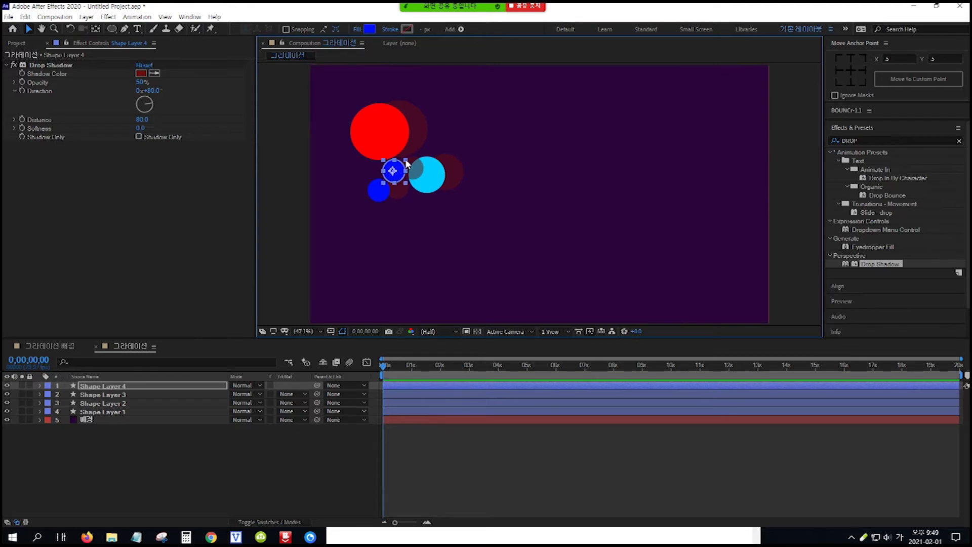
drag(406, 161, 403, 169)
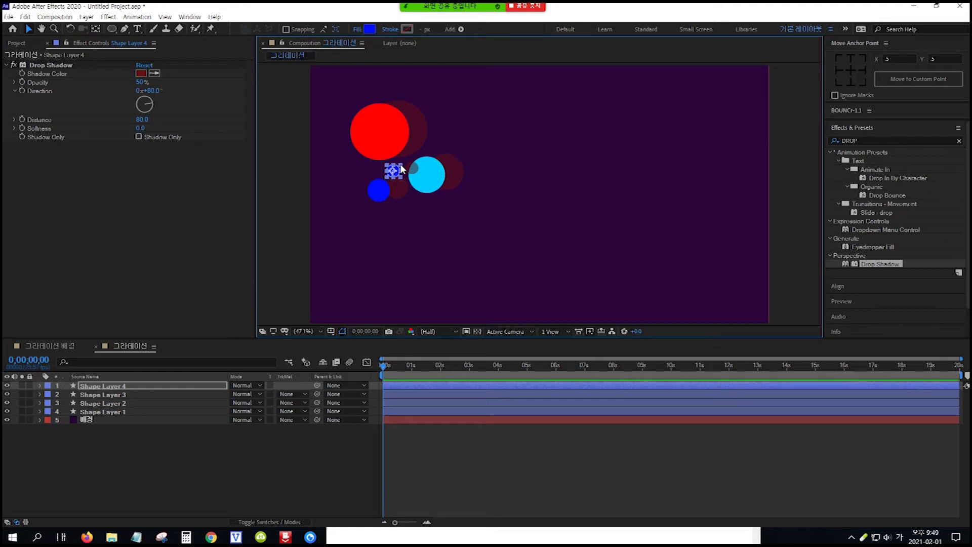
Step: Set Shape Layer 4's fill colour to hex E4FF from the Notepad note, and reduce its Drop Shadow distance to 21
click(369, 29)
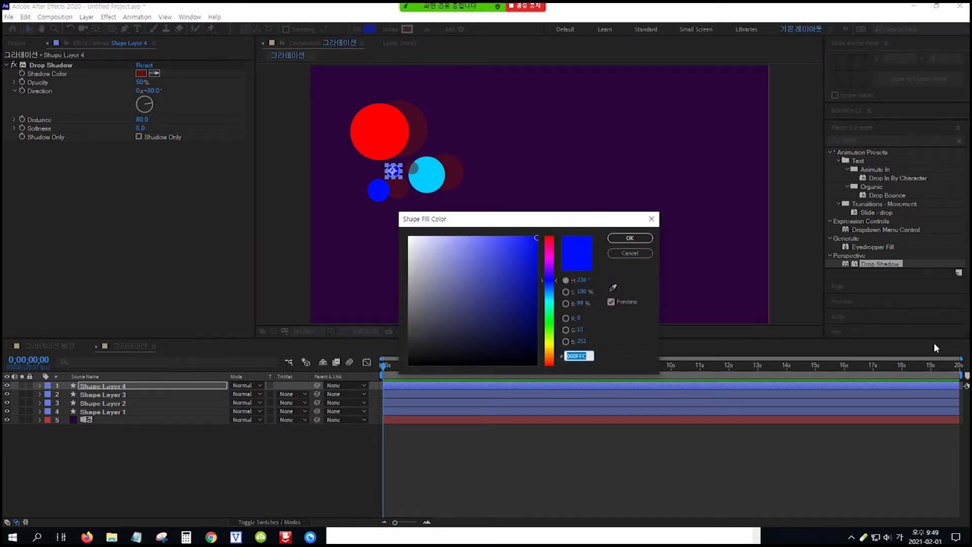
click(729, 535)
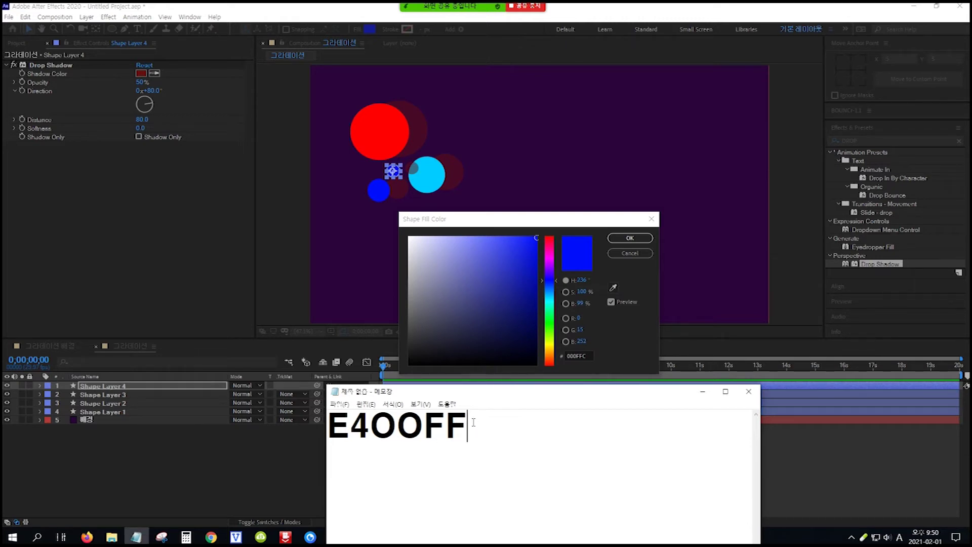
drag(473, 422, 322, 425)
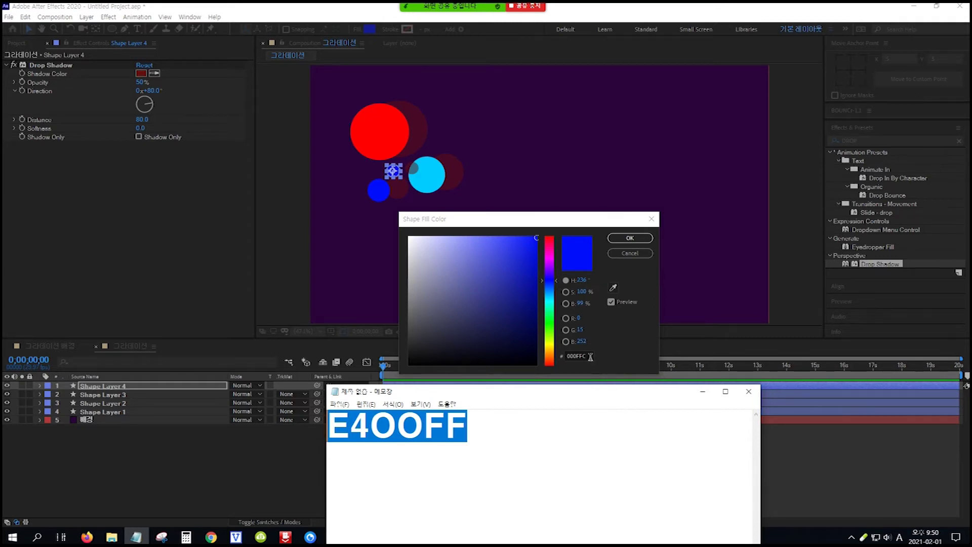
drag(590, 356, 544, 356)
text(E4FF)
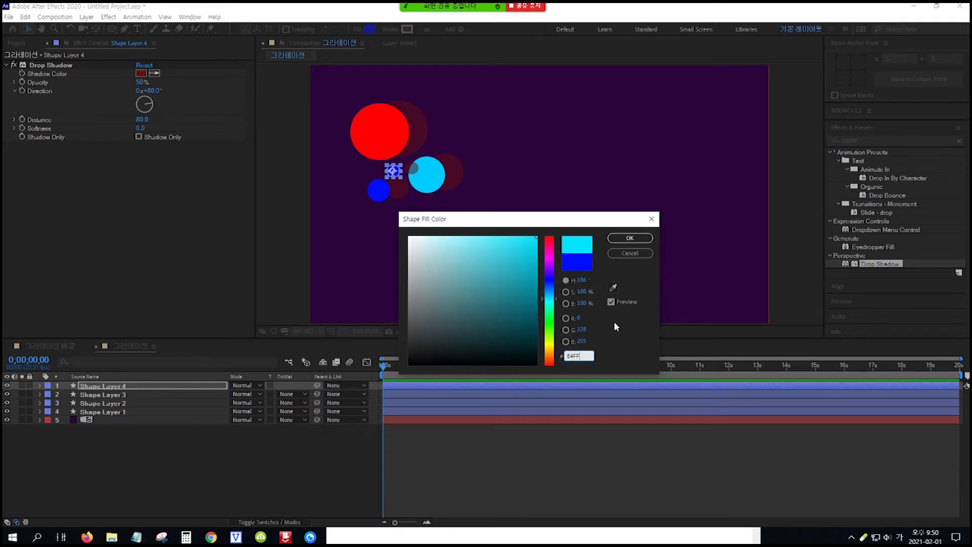
click(631, 238)
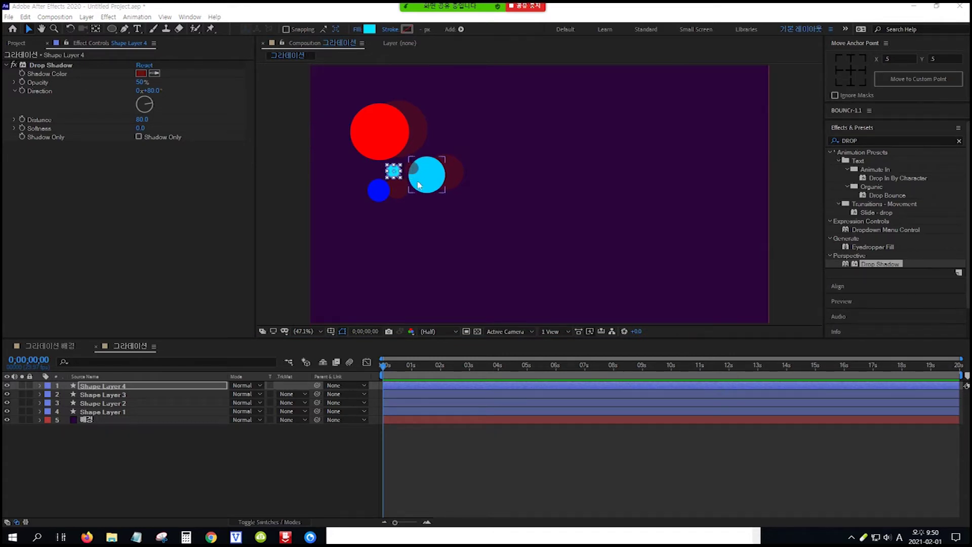
click(98, 46)
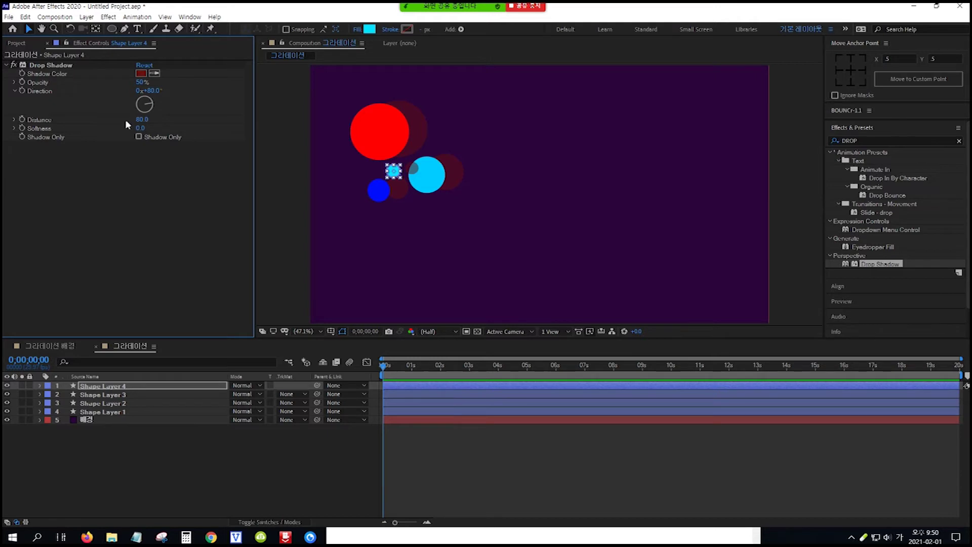
drag(145, 120, 115, 120)
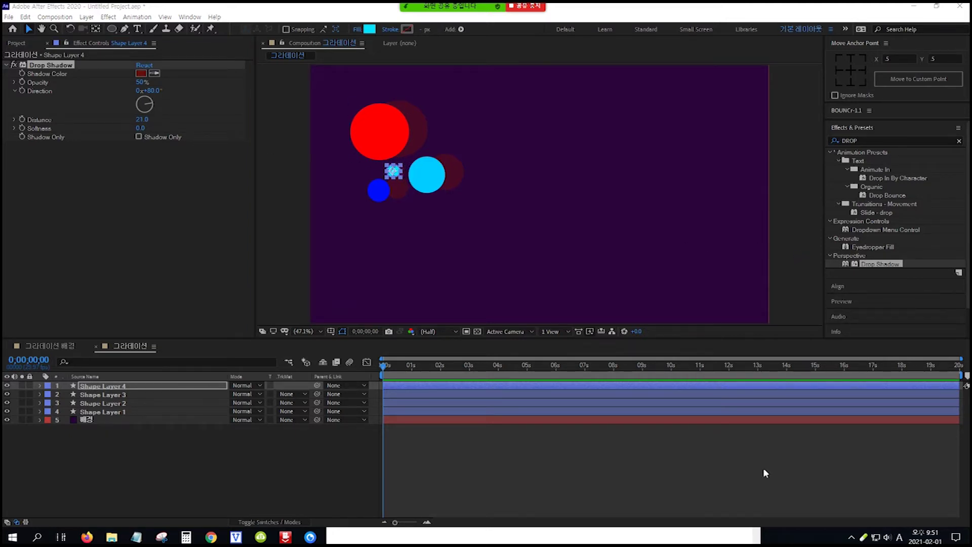
Step: Add the 그라데이션 composition as a layer in the 그라데이션 배경 composition
click(56, 345)
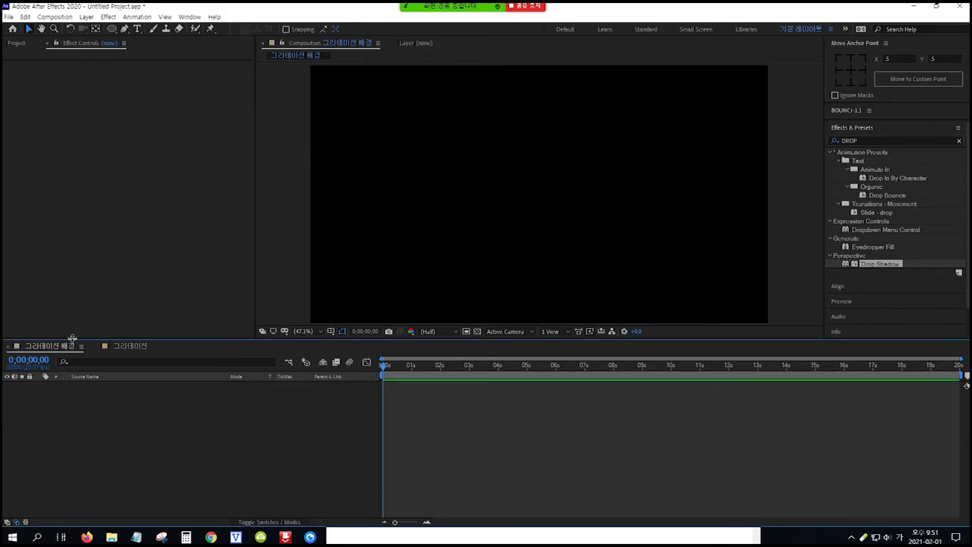
click(20, 45)
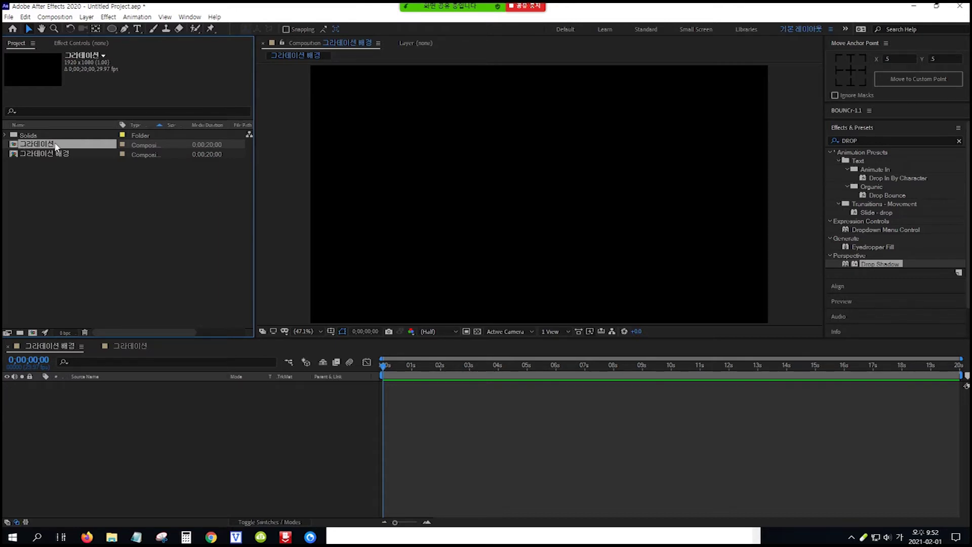
drag(56, 146, 130, 391)
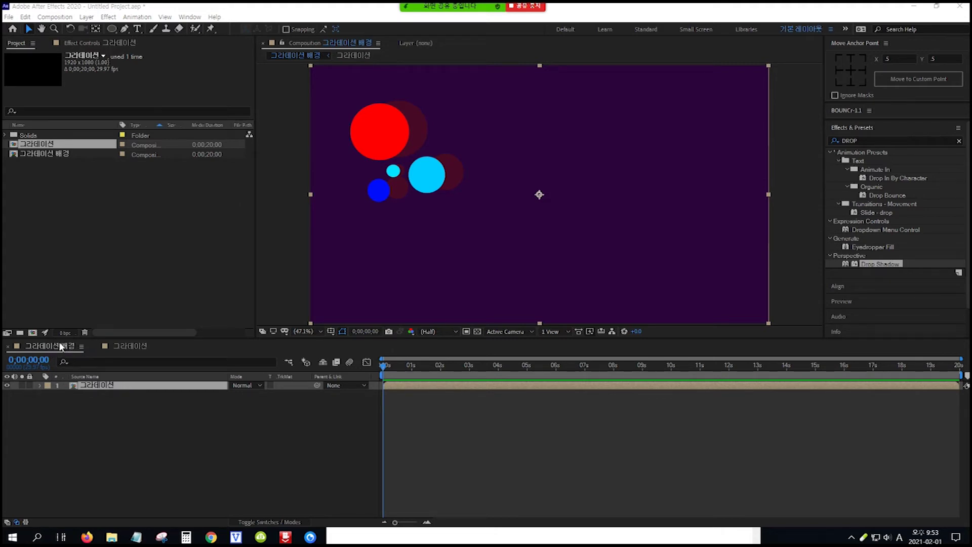
Step: Cut the 배경 solid from the 그라데이션 composition and paste it into 그라데이션 배경, placed beneath the nested composition layer
double_click(115, 387)
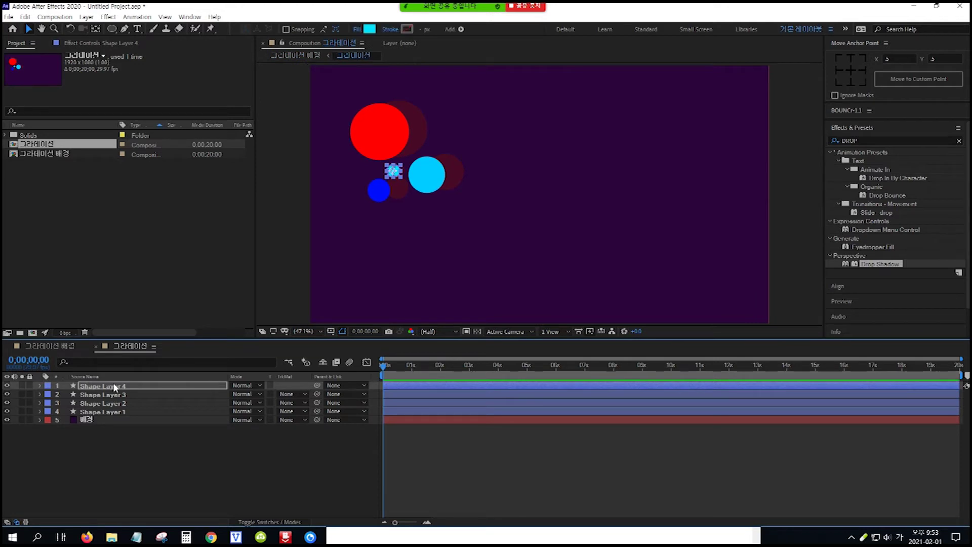
click(107, 419)
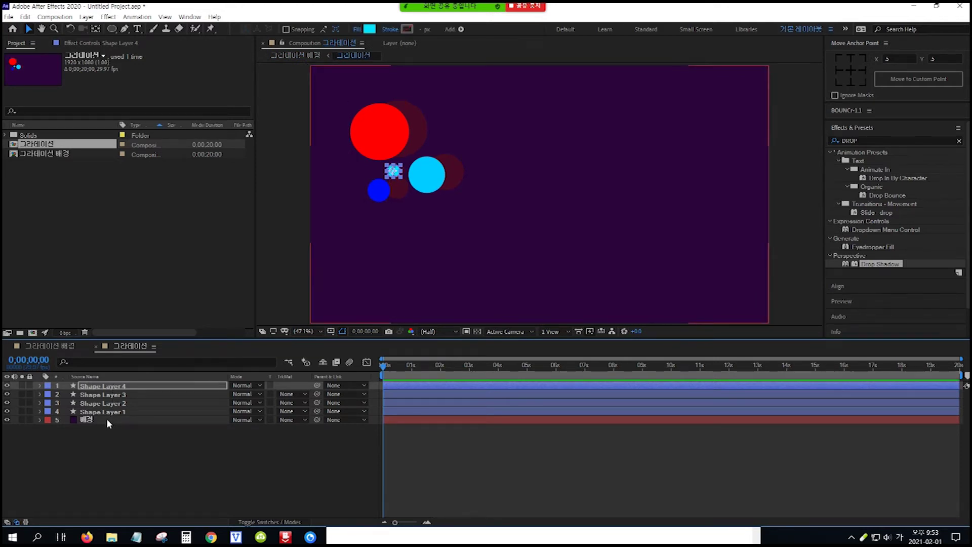
click(107, 419)
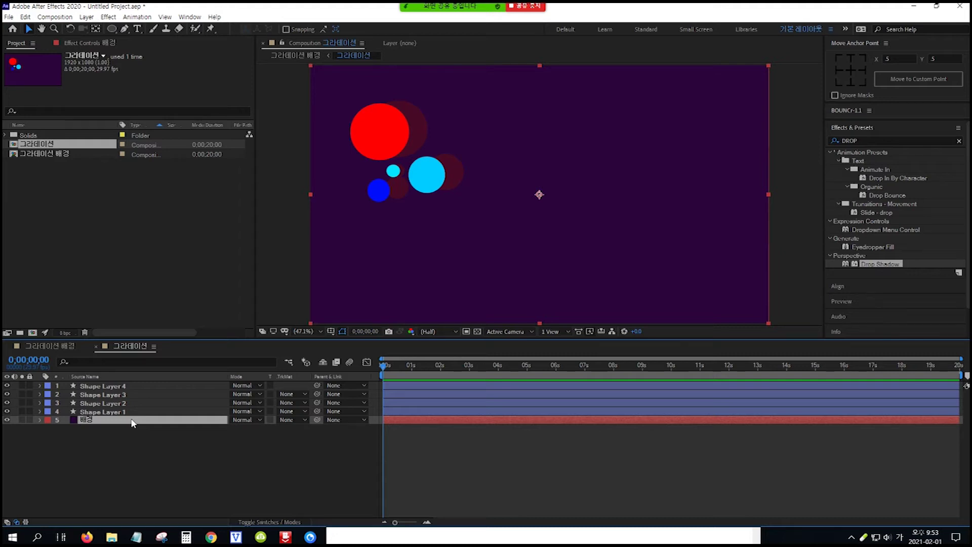
key(Delete)
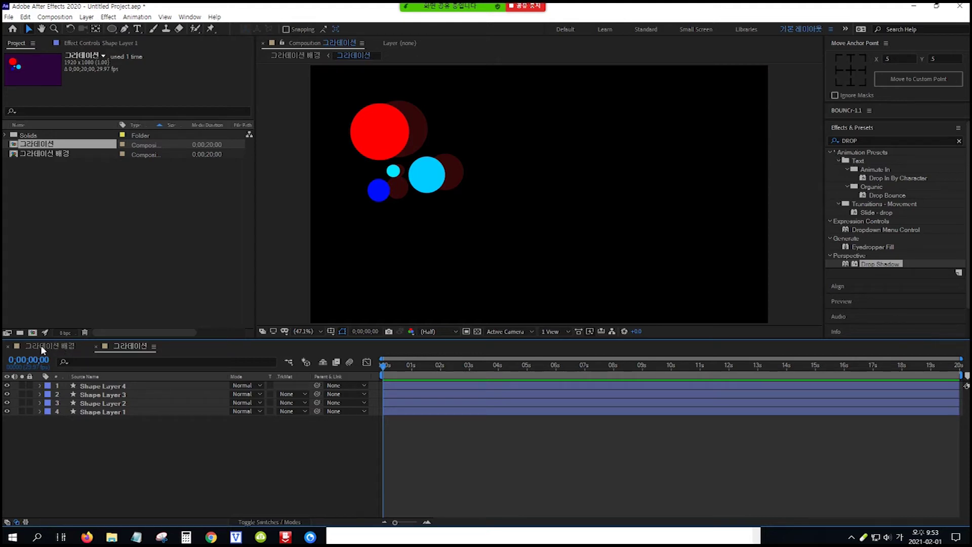
click(52, 344)
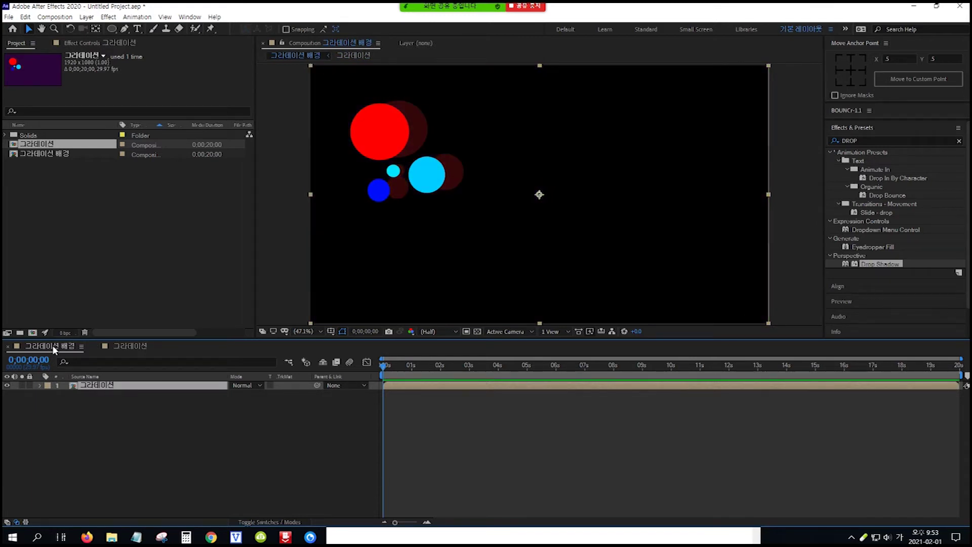
key(ctrl+v)
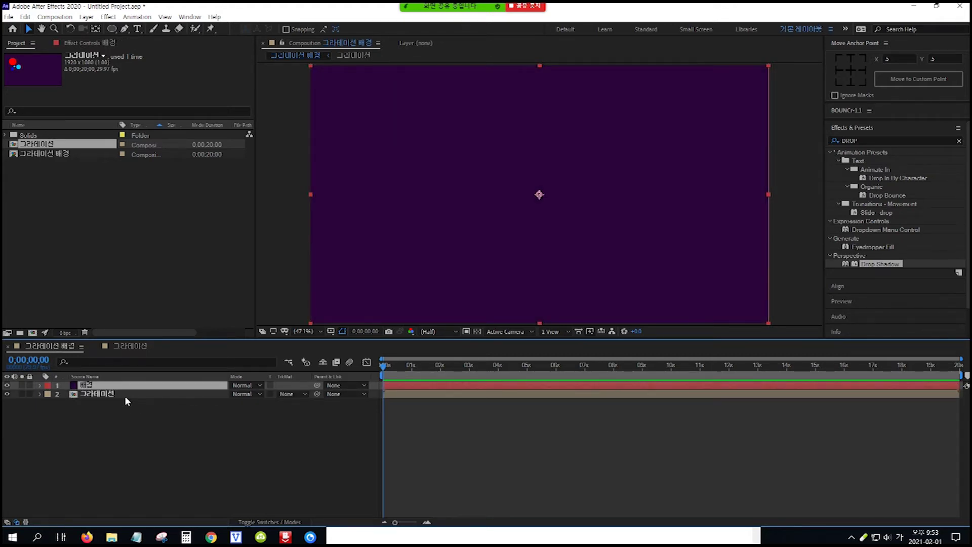
key(Return)
drag(127, 388, 127, 401)
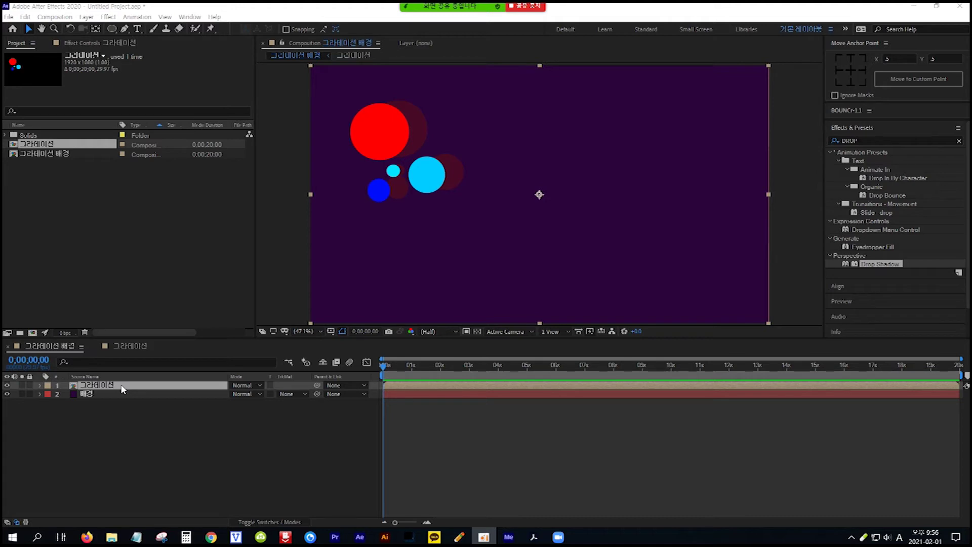
Step: Search the effects for TUR, copied from the Notepad note, and apply Turbulent Displace to the 그라데이션 layer
click(137, 537)
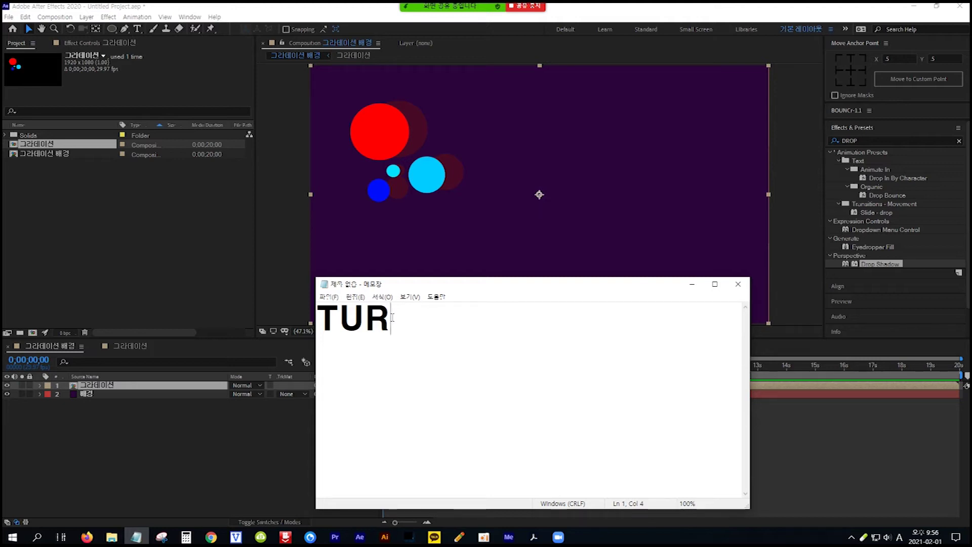
drag(385, 318, 316, 318)
key(ctrl+c)
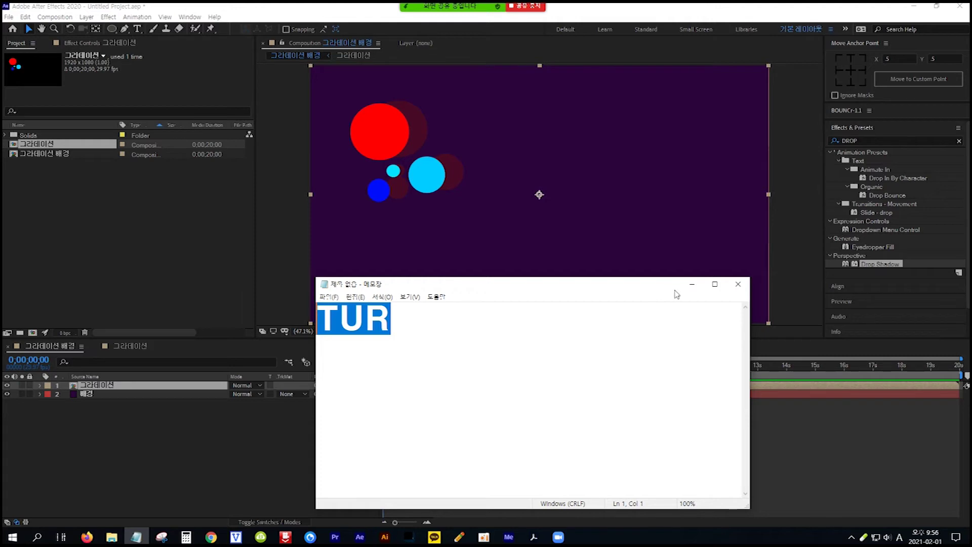
click(840, 208)
drag(857, 140, 823, 142)
key(ctrl+v)
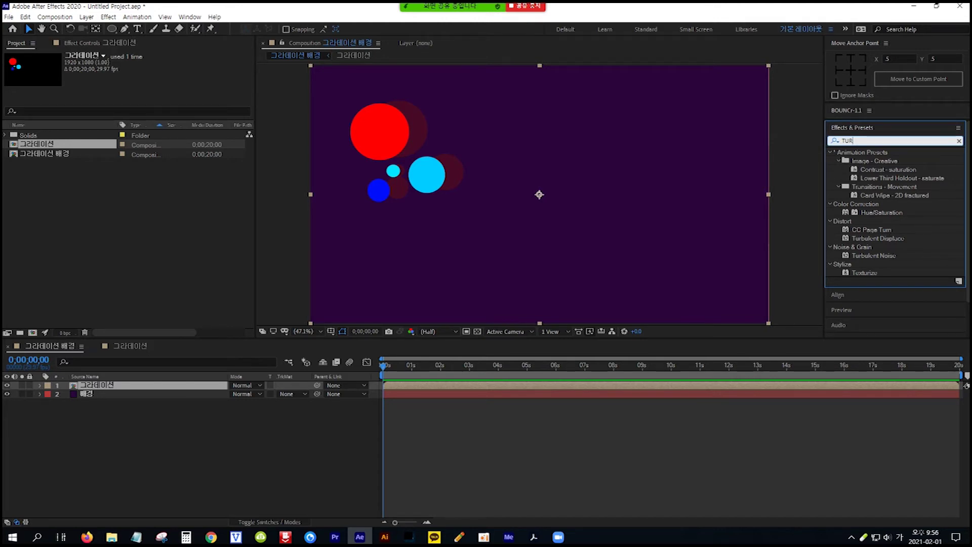
click(877, 238)
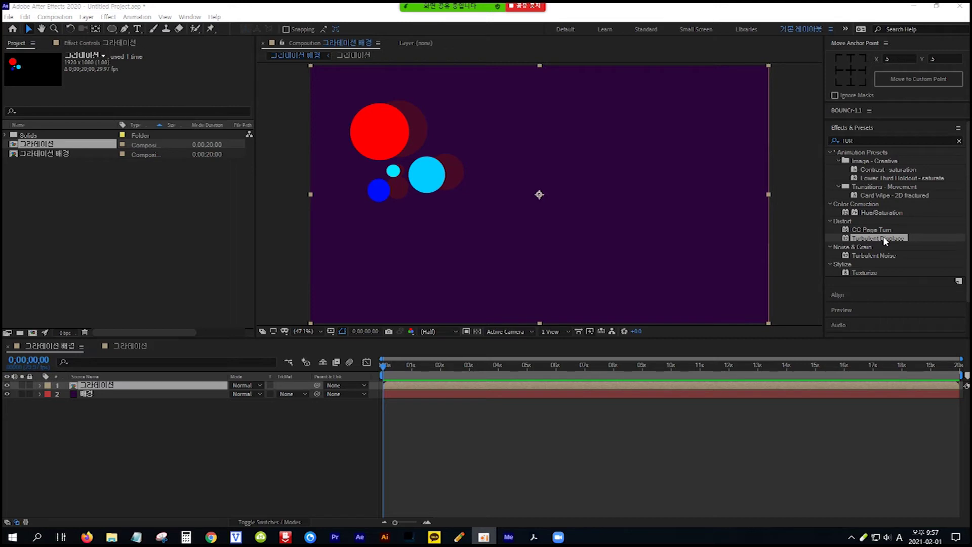
drag(885, 241, 191, 390)
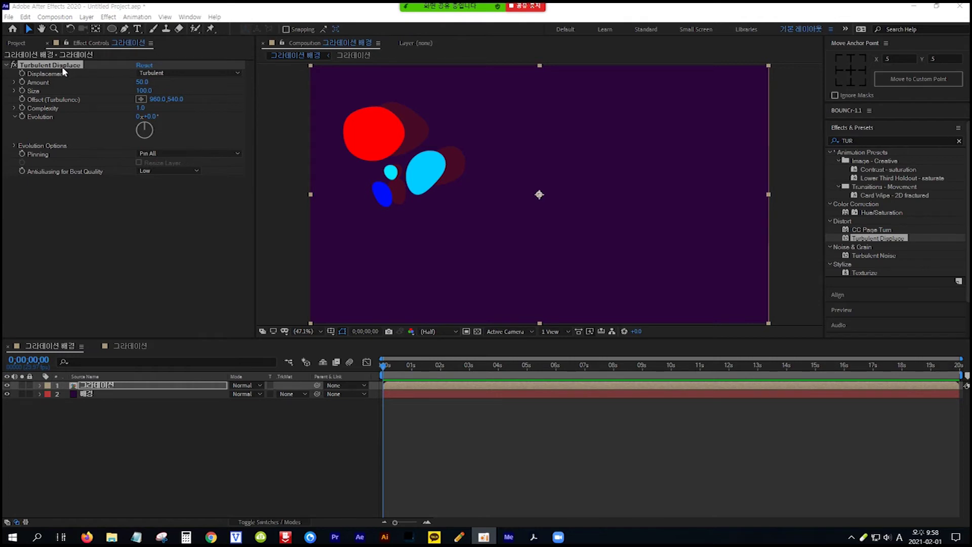
Step: Set the Turbulent Displace amount to 60 and its complexity to 2
click(143, 82)
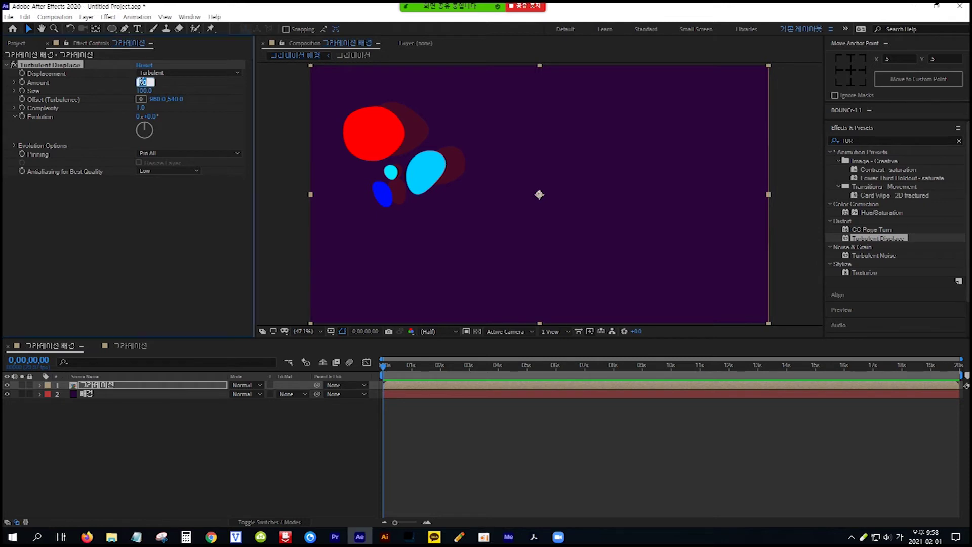
text(60)
key(Return)
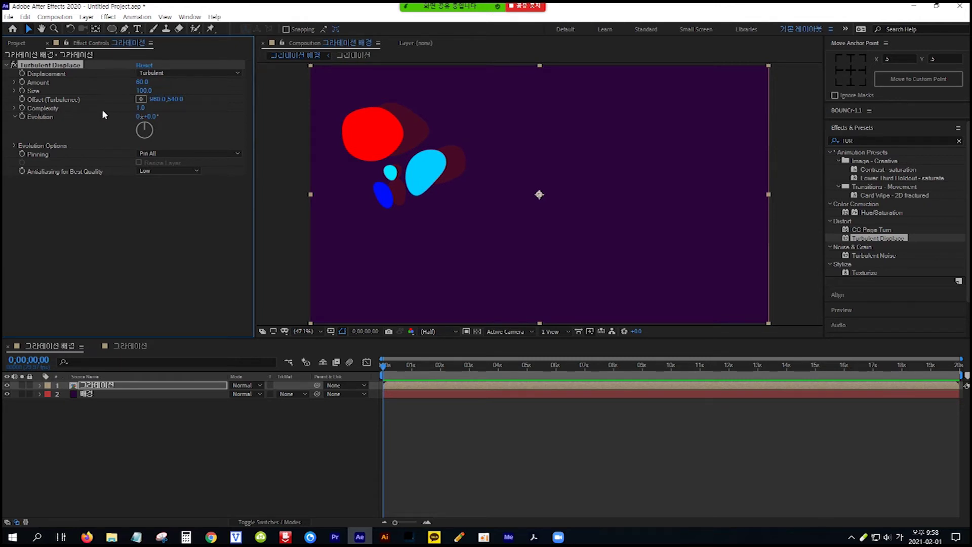
click(140, 108)
text(2)
key(Return)
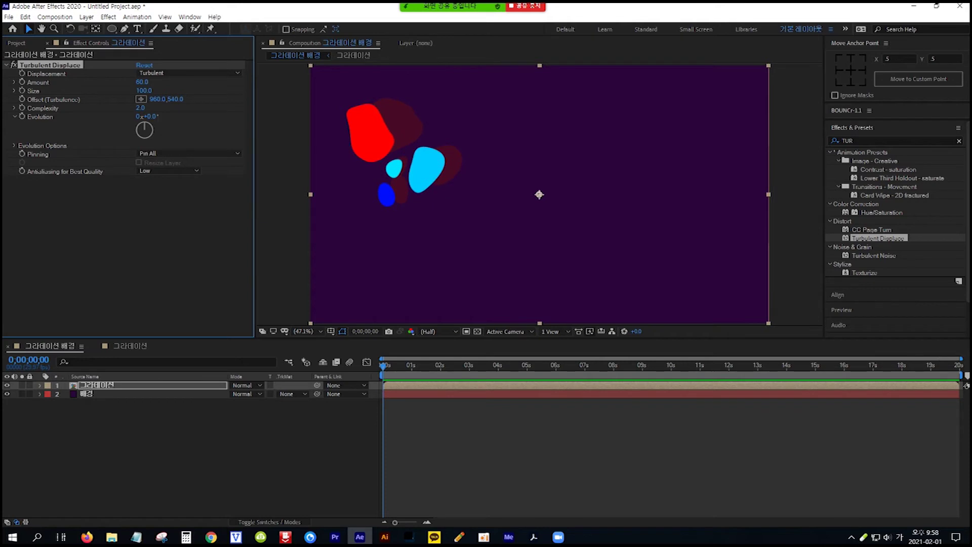
Step: Search the effects for DIR, copied from the Notepad note, and apply Directional Blur to the 그라데이션 layer
click(483, 536)
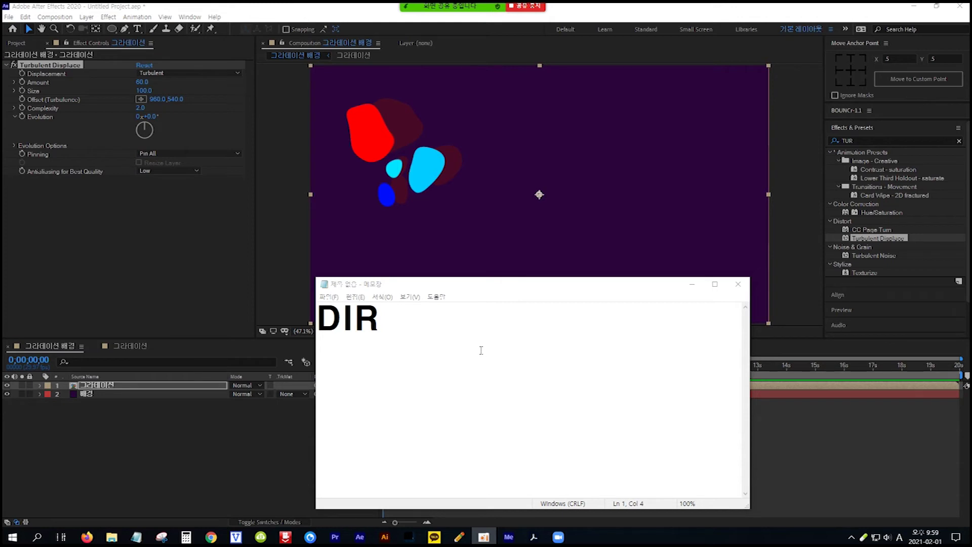
click(385, 323)
key(shift+Left)
key(shift+Left)
key(shift+Left)
key(ctrl+c)
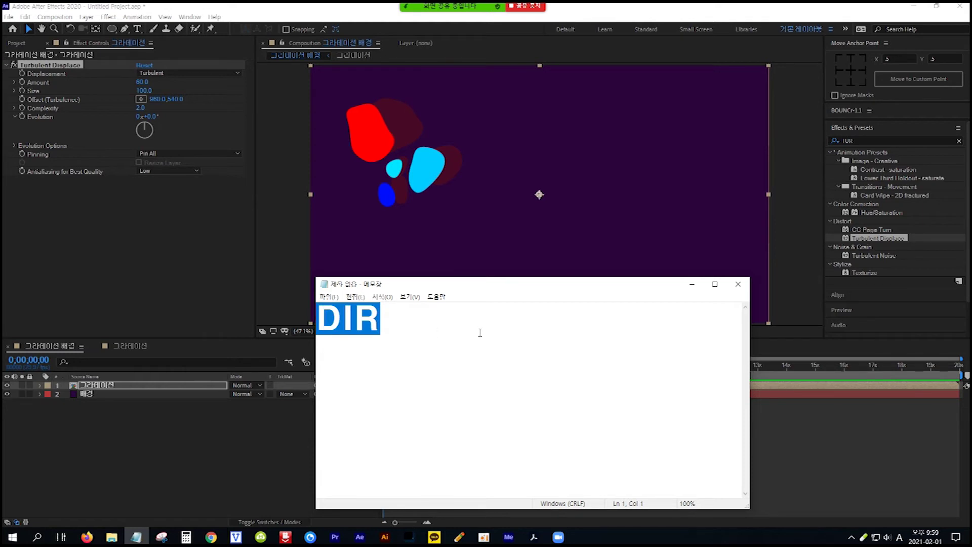
click(833, 141)
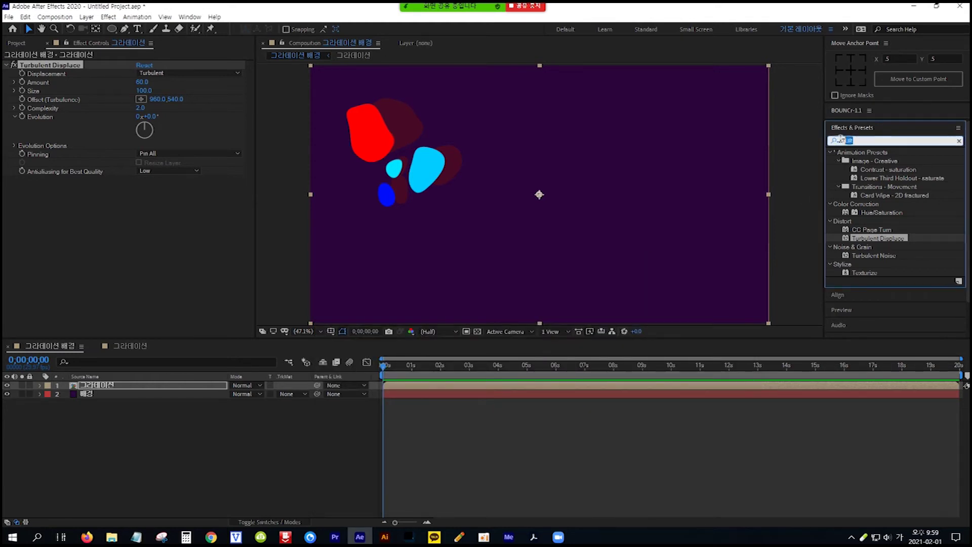
key(ctrl+v)
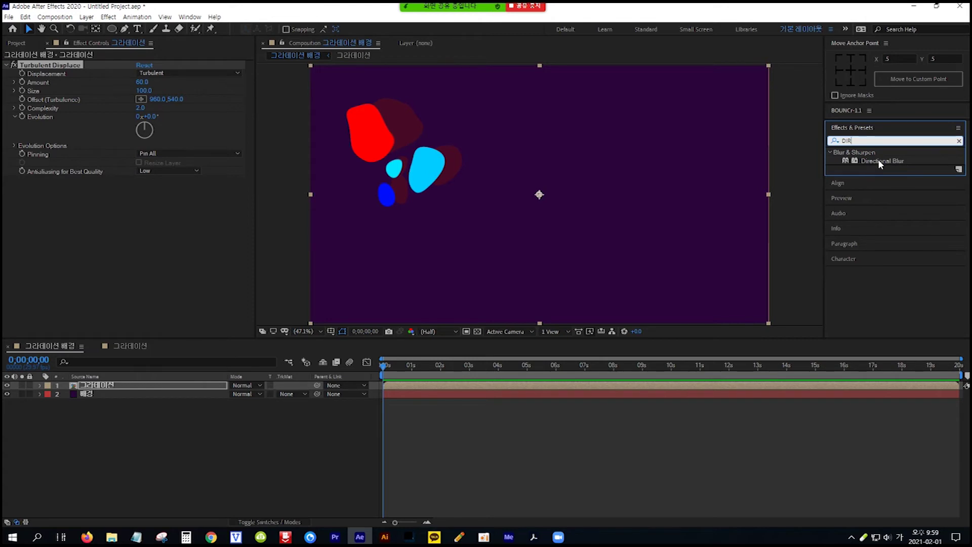
drag(879, 161, 108, 386)
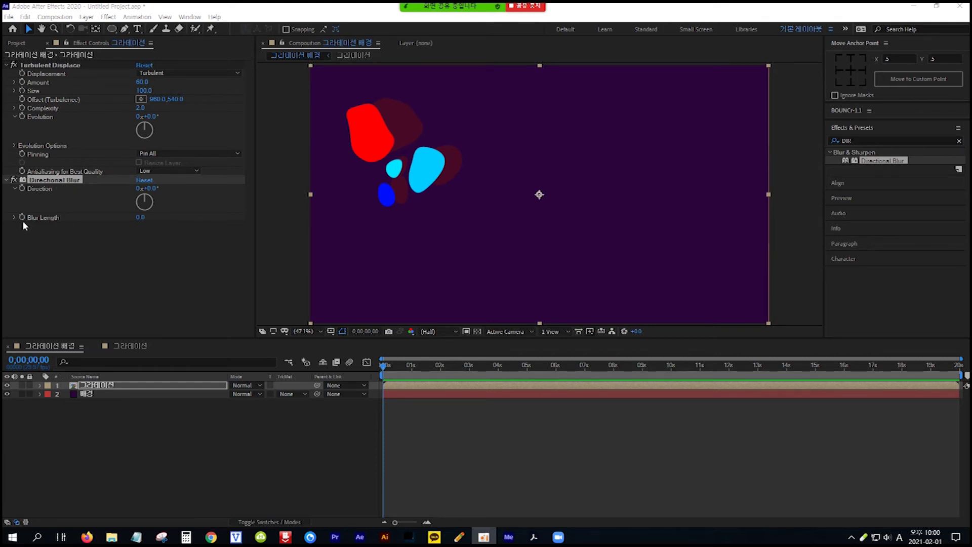
Step: Set the Directional Blur's blur length to 500
click(141, 219)
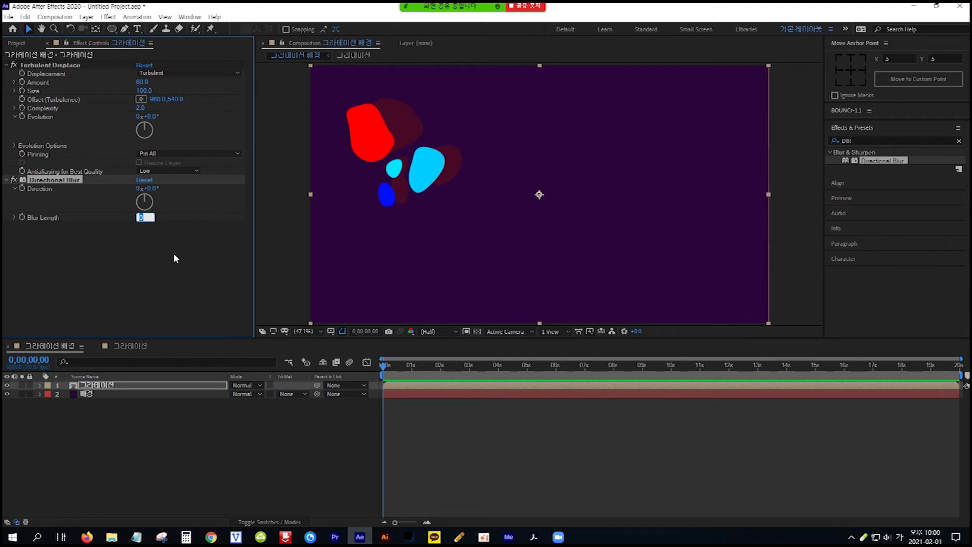
text(500)
key(Return)
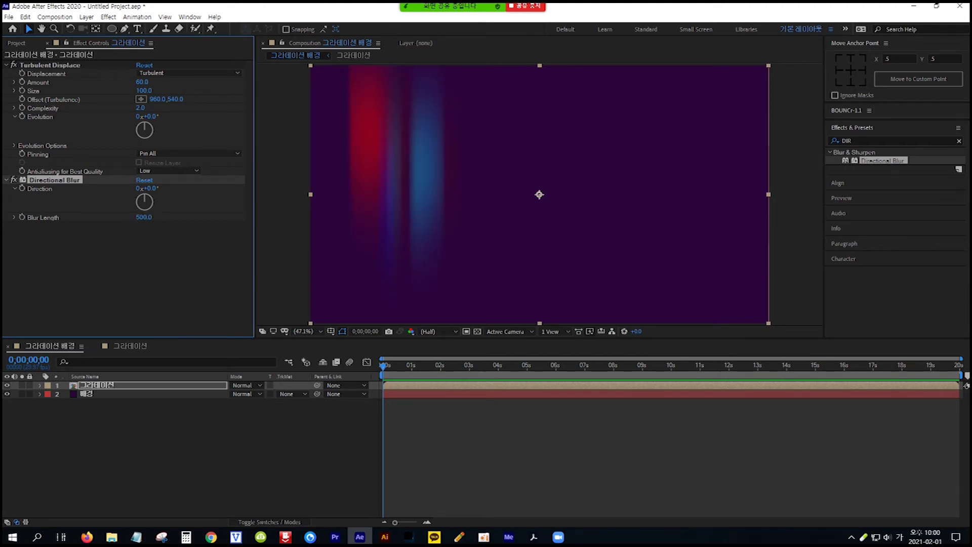
Step: Search the effects for TWIRL from the Notepad note, and apply the Twirl distortion to the 그라데이션 layer
key(alt+Tab)
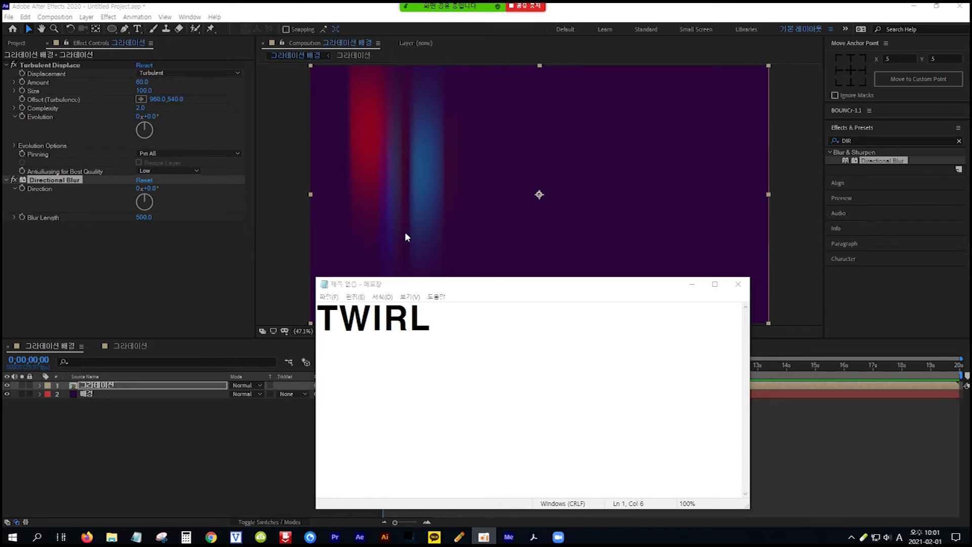
drag(431, 319, 318, 323)
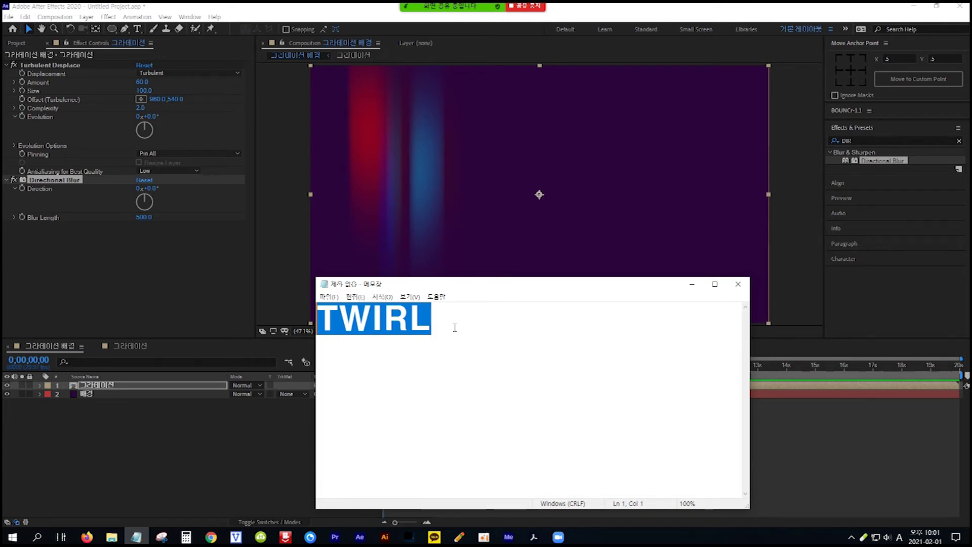
click(831, 140)
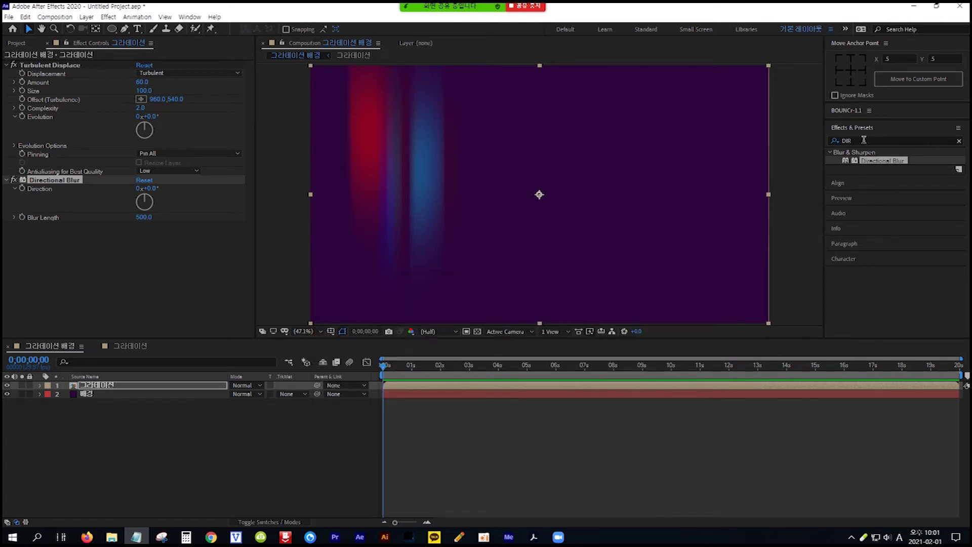
text(TWIRL)
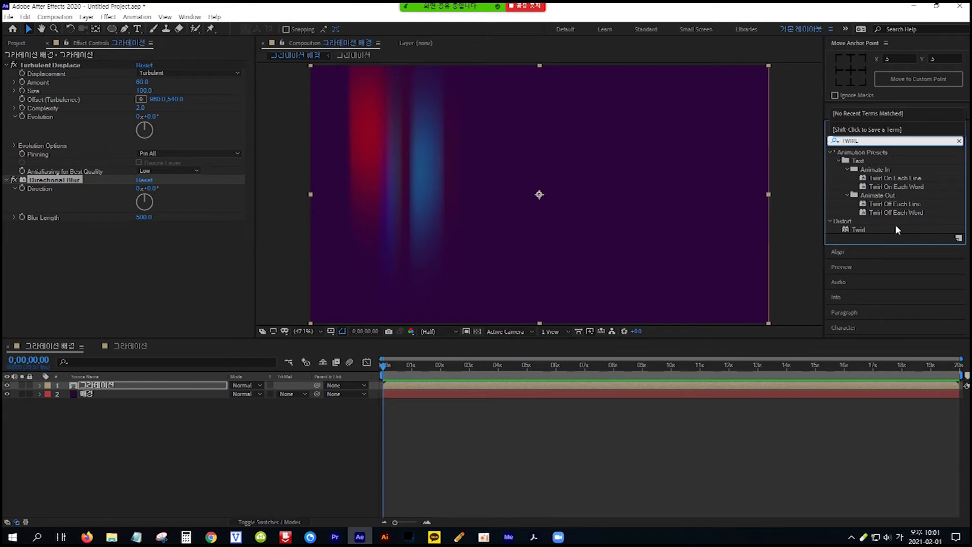
click(864, 230)
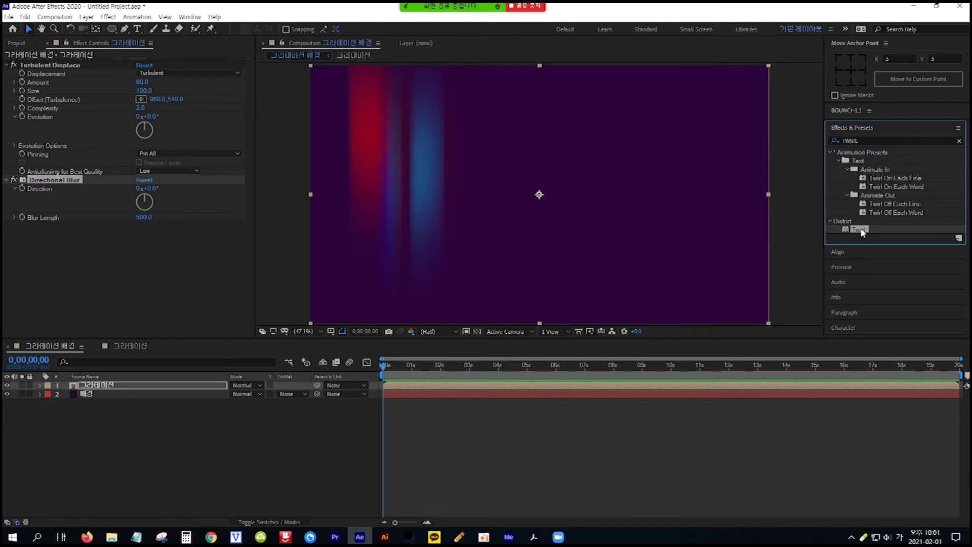
drag(862, 232, 196, 389)
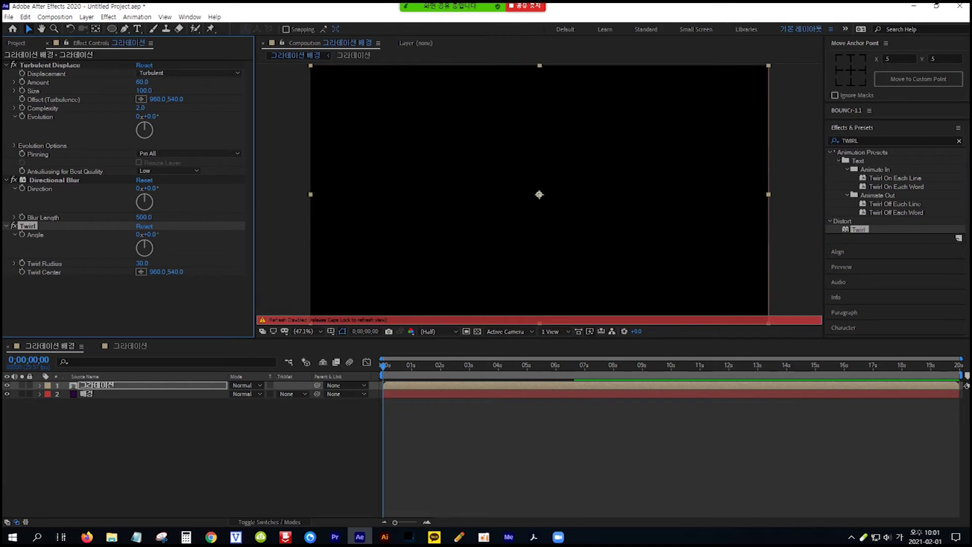
key(Caps_Lock)
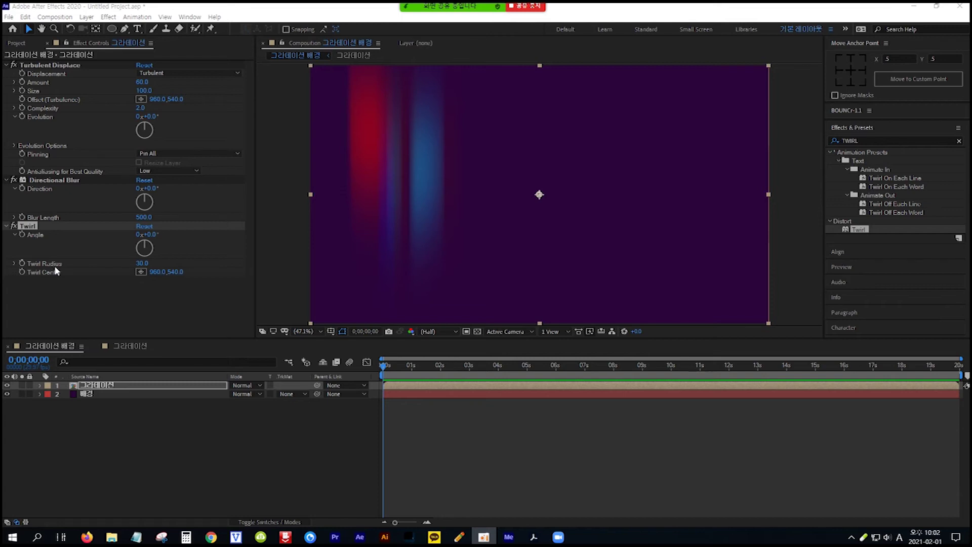
Step: Set the Twirl effect's radius to 80 and its angle to 250°
click(140, 264)
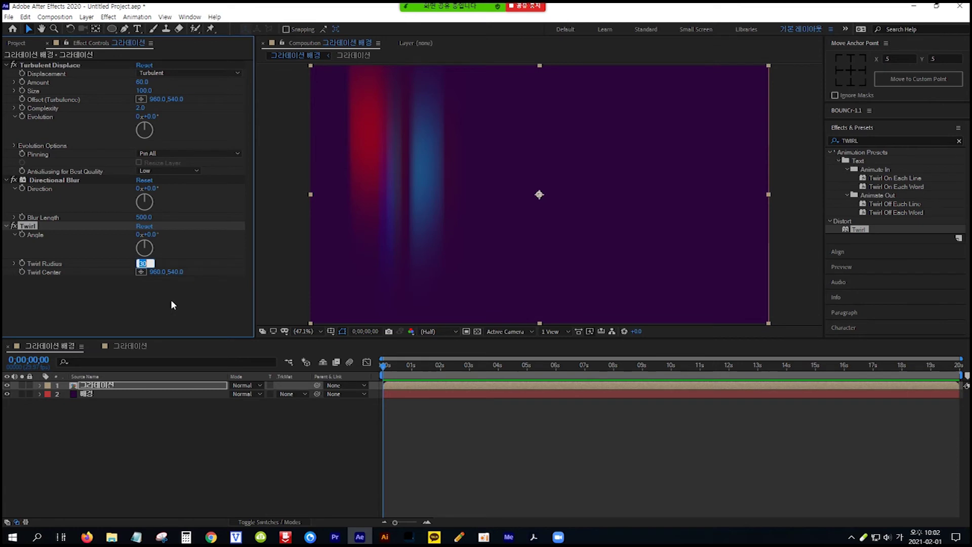
text(80)
key(Return)
click(152, 235)
text(250)
key(Return)
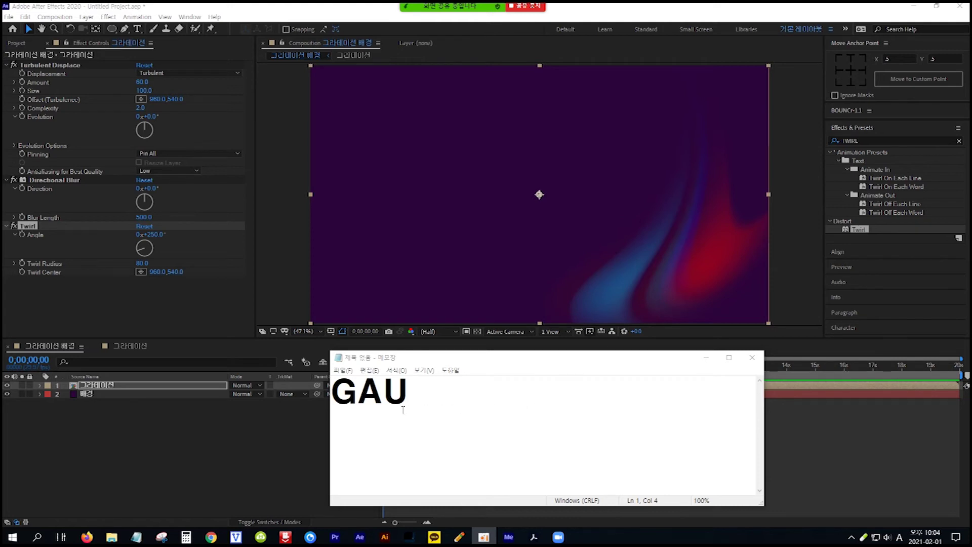
Step: Search the effects for GAU from the Notepad note, and apply Gaussian Blur to the 그라데이션 layer
click(414, 393)
drag(414, 393, 340, 391)
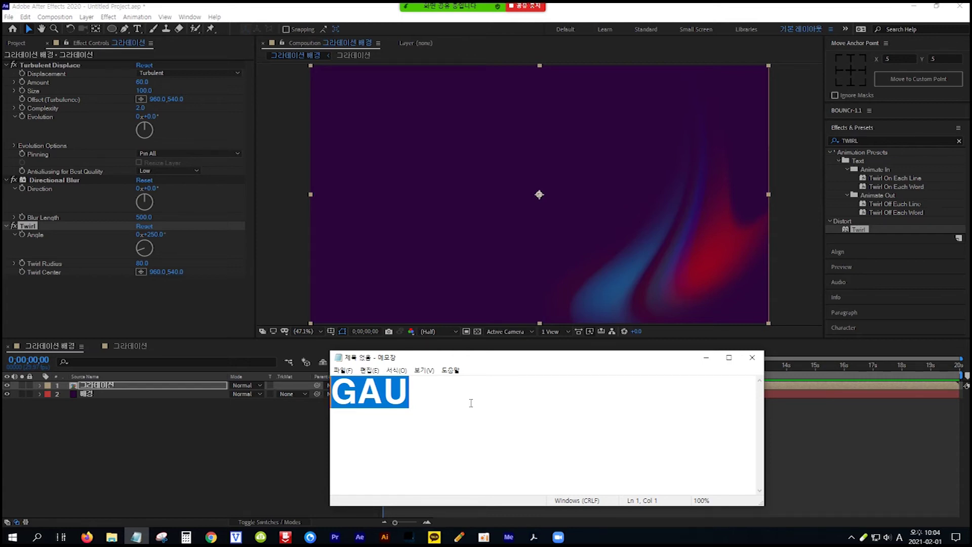
click(870, 140)
text(GAU)
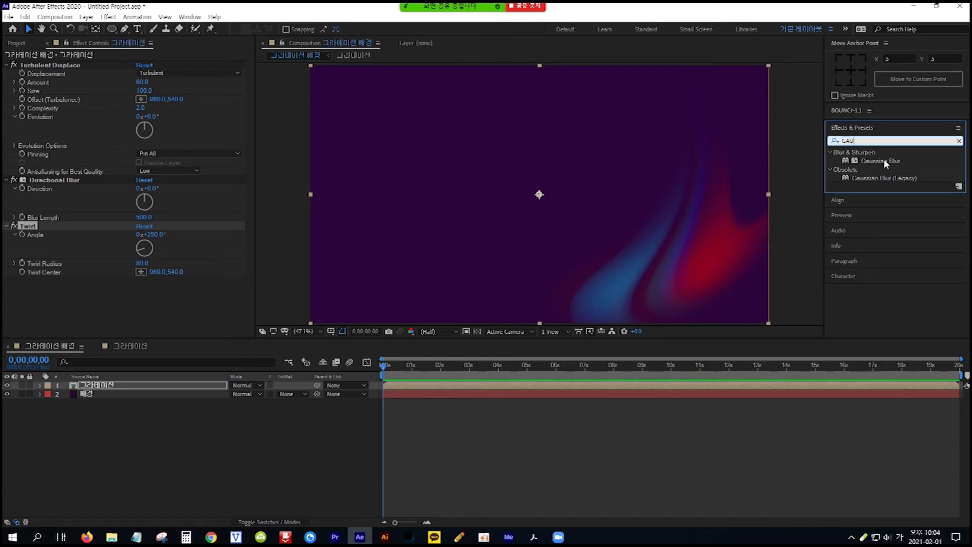
drag(885, 163, 186, 383)
key(Caps_Lock)
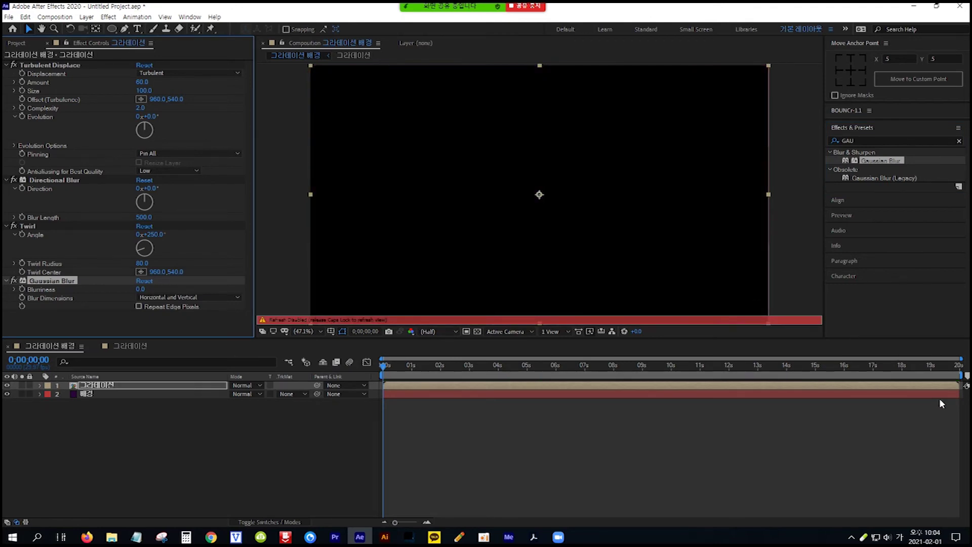
key(Caps_Lock)
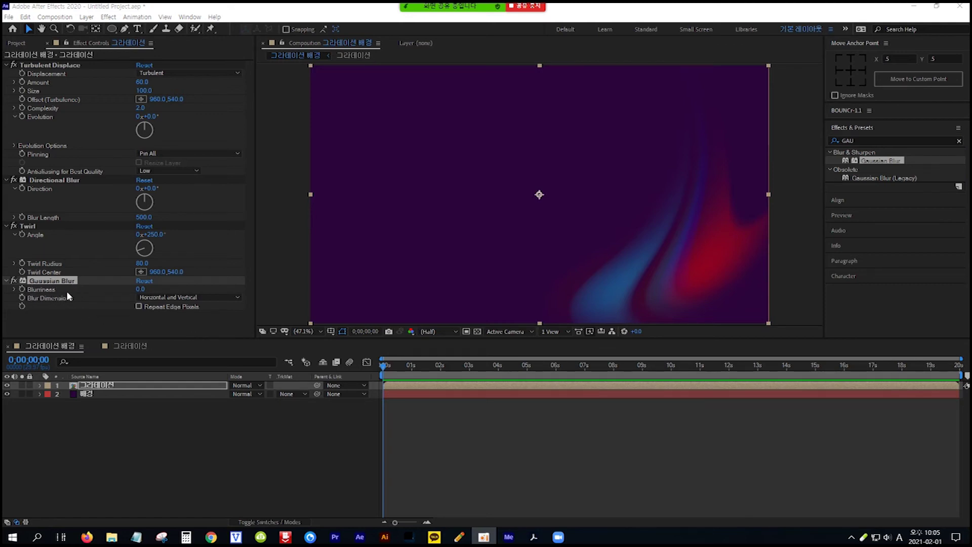
Step: Set the Gaussian Blur's blurriness to 40 and deselect the layer
click(140, 290)
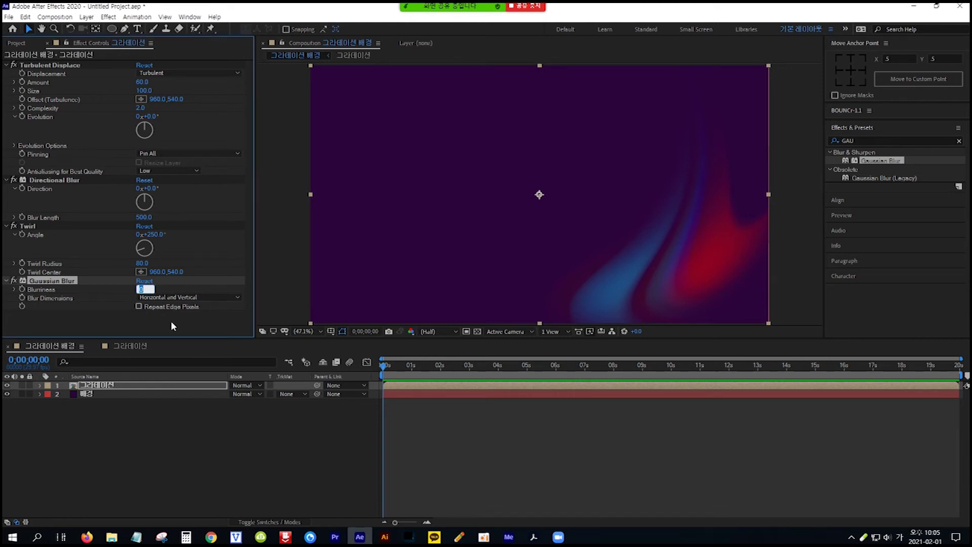
text(40)
key(Return)
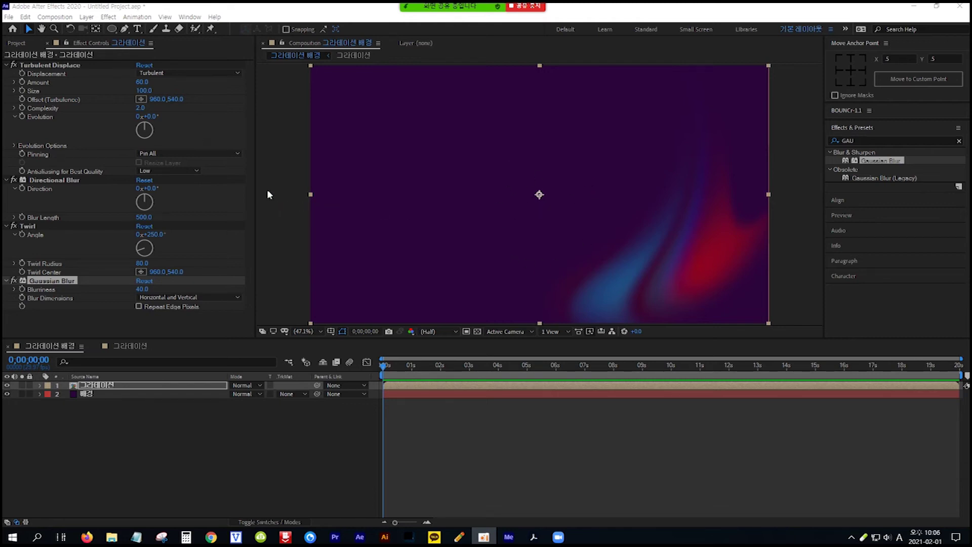
click(285, 180)
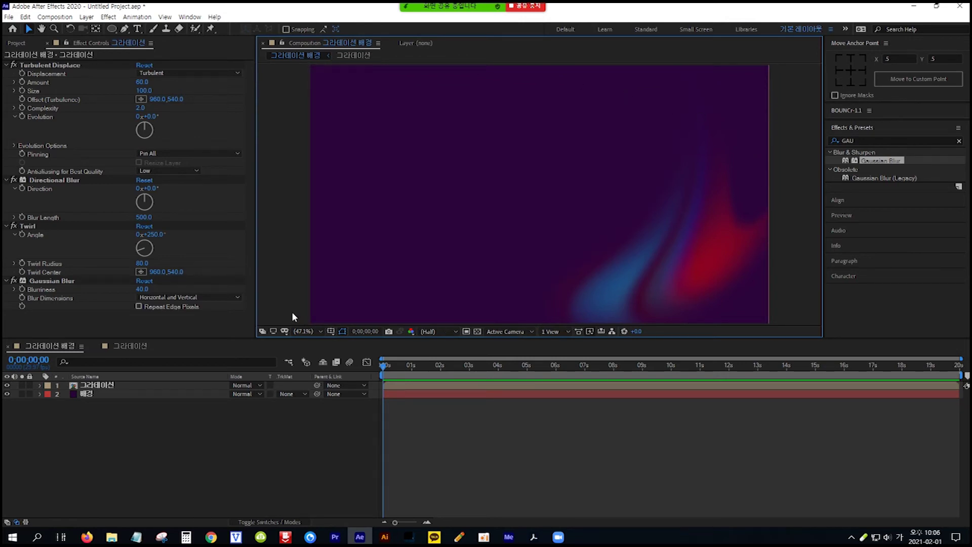
Step: Add a second viewer so the 그라데이션 composition is shown for editing beside the 그라데이션 배경 result
click(165, 16)
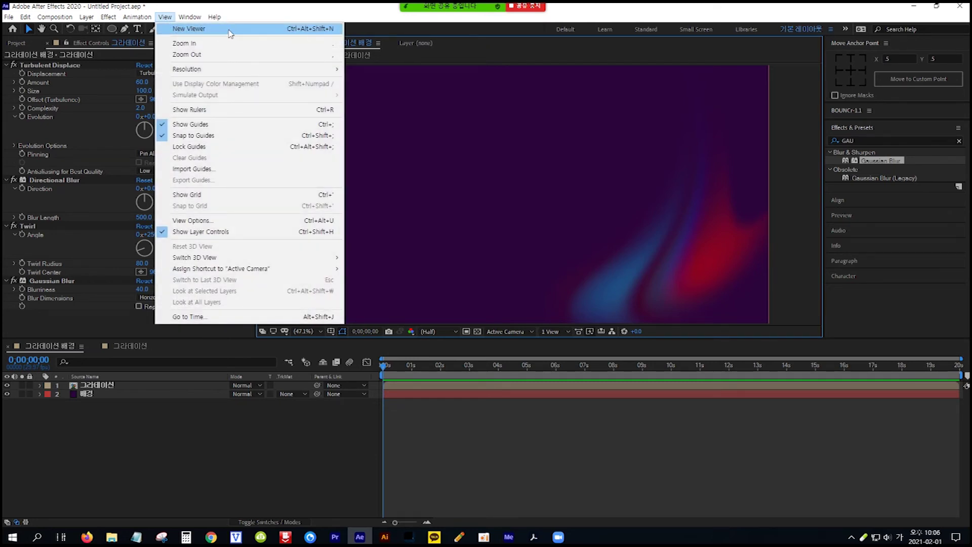
click(229, 31)
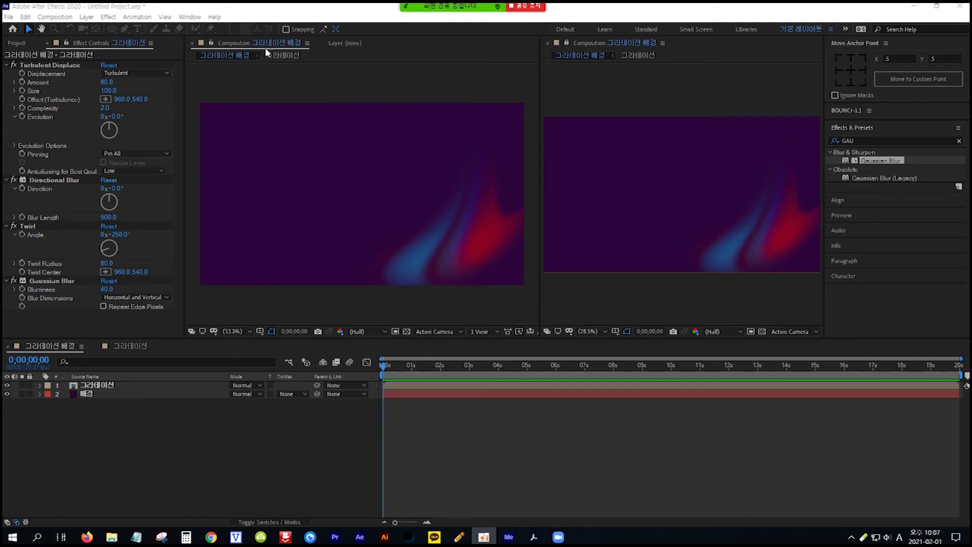
click(286, 57)
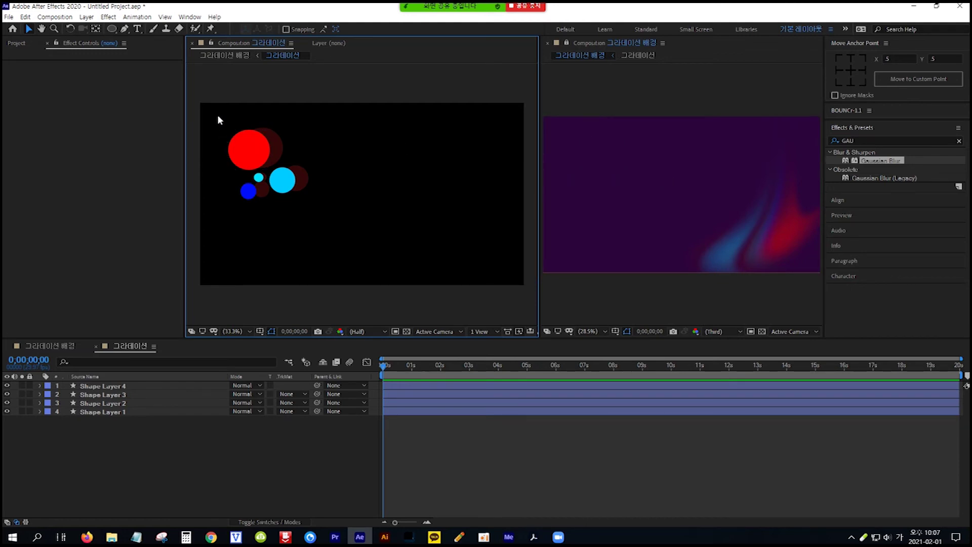
Step: Duplicate the group of four circles twice, placing one copy at the frame's upper middle and the other at the lower middle
drag(229, 130, 334, 224)
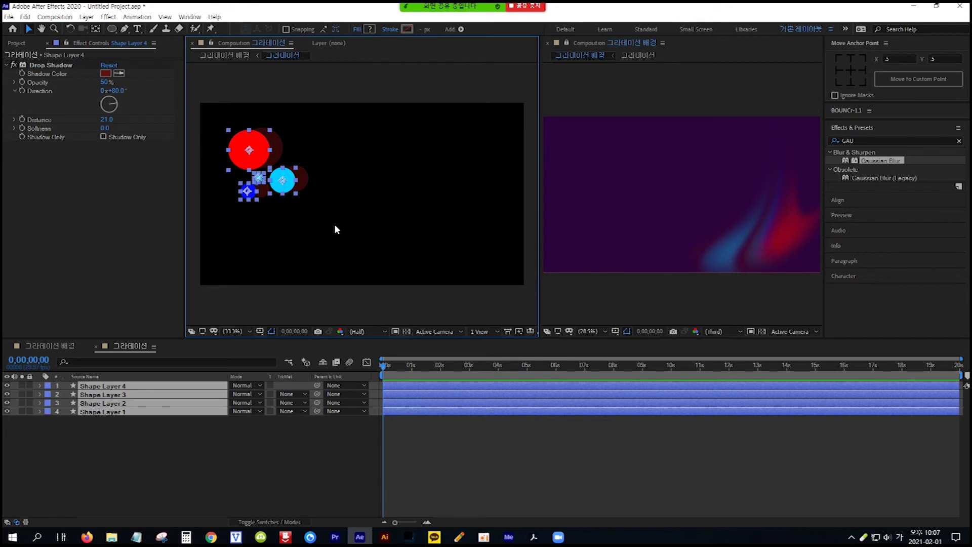
key(ctrl+d)
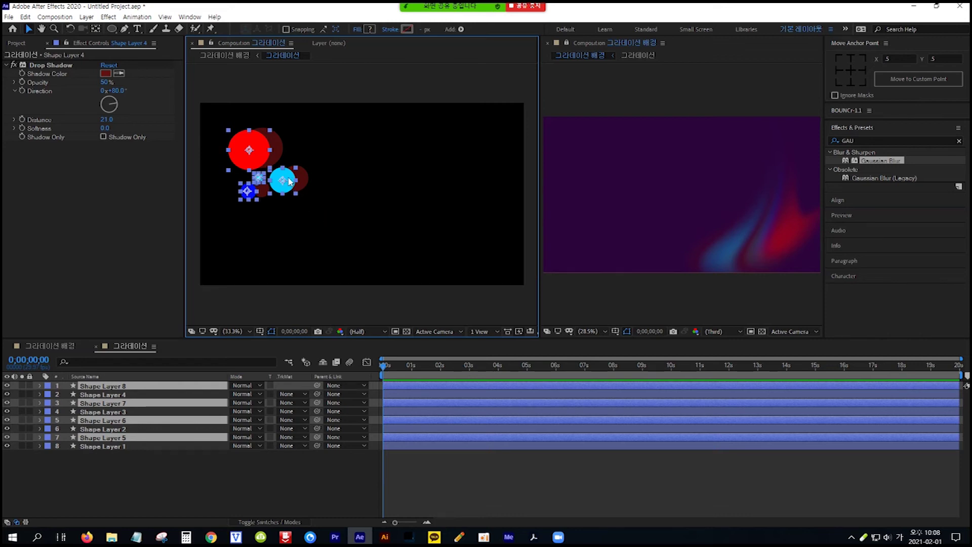
drag(290, 181, 377, 184)
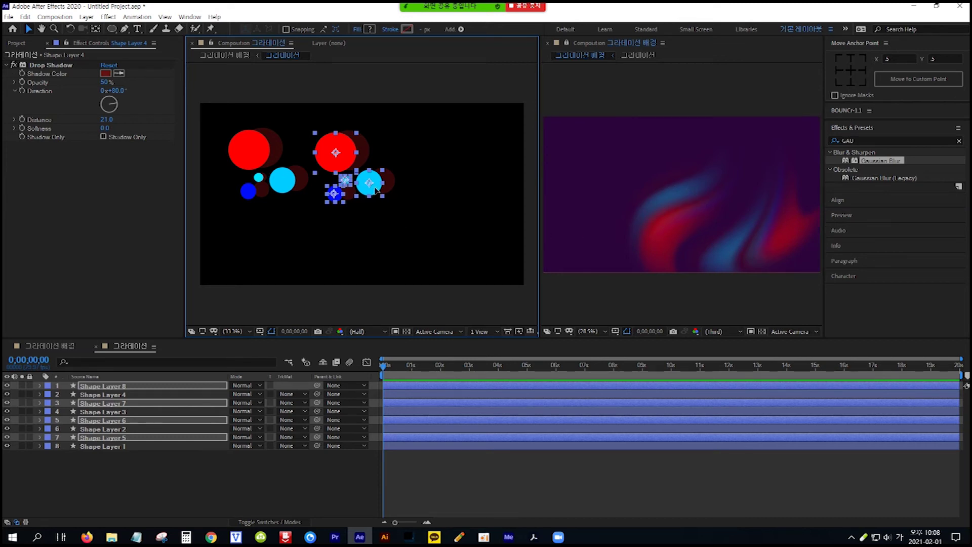
drag(376, 191, 364, 160)
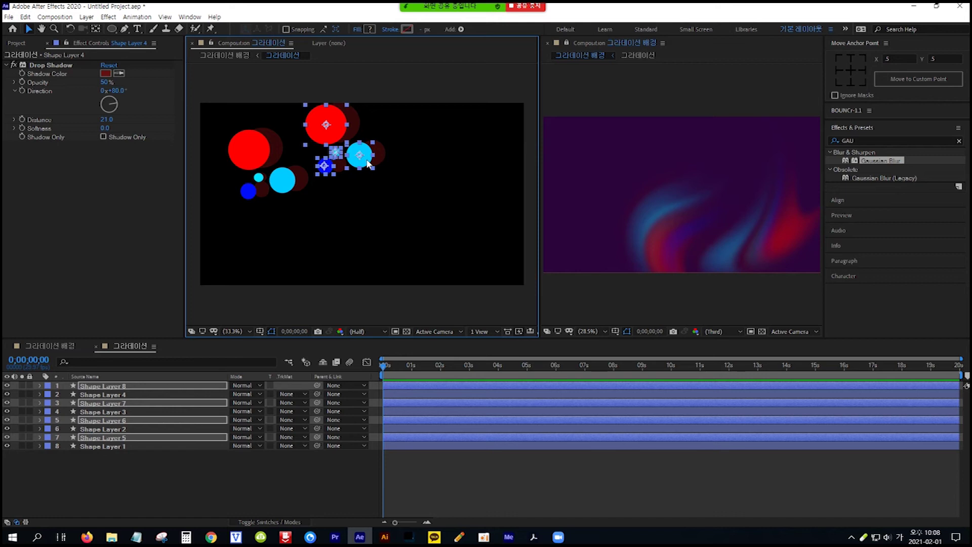
key(ctrl+d)
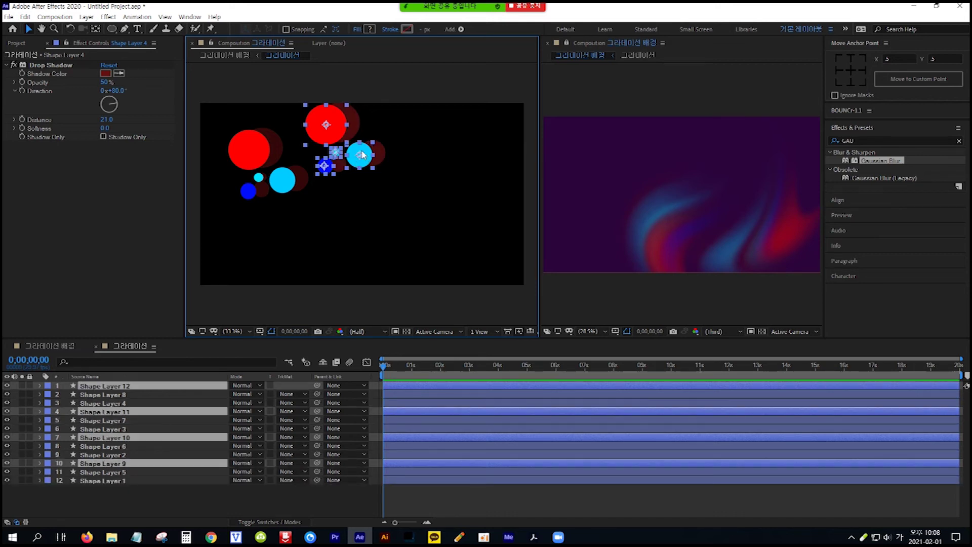
drag(363, 152, 390, 246)
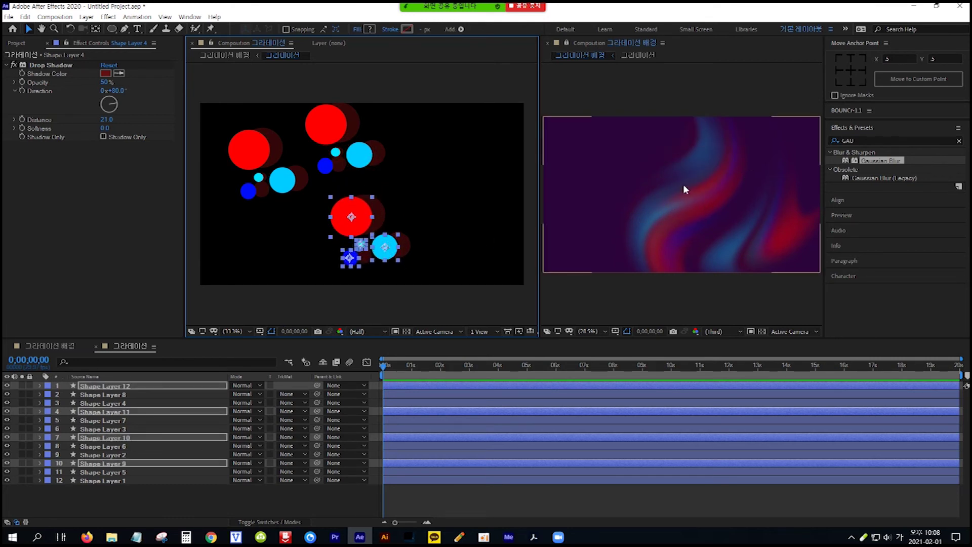
Step: Shift the lower-middle circle group to right of the frame's centre, then duplicate it twice, placing copies at the lower left and upper right
drag(400, 254, 445, 216)
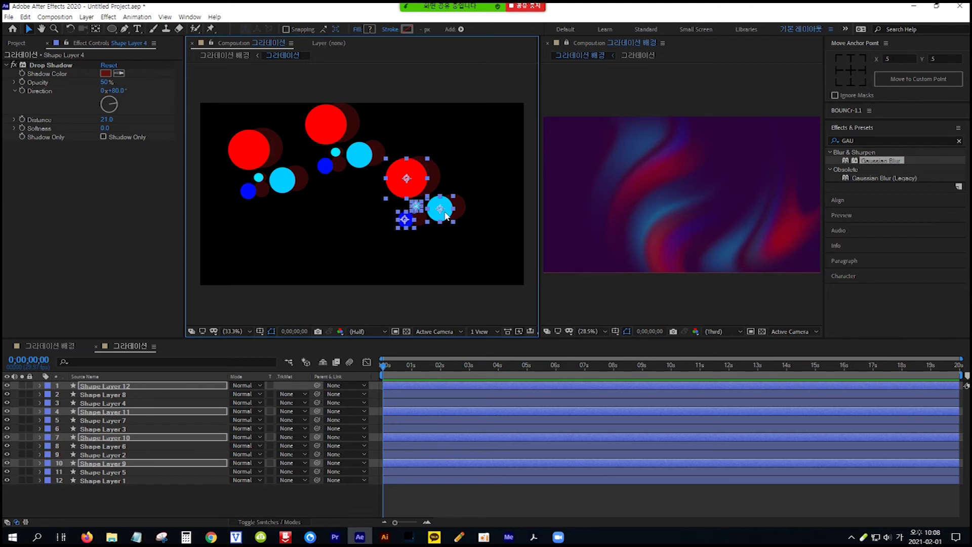
key(ctrl+d)
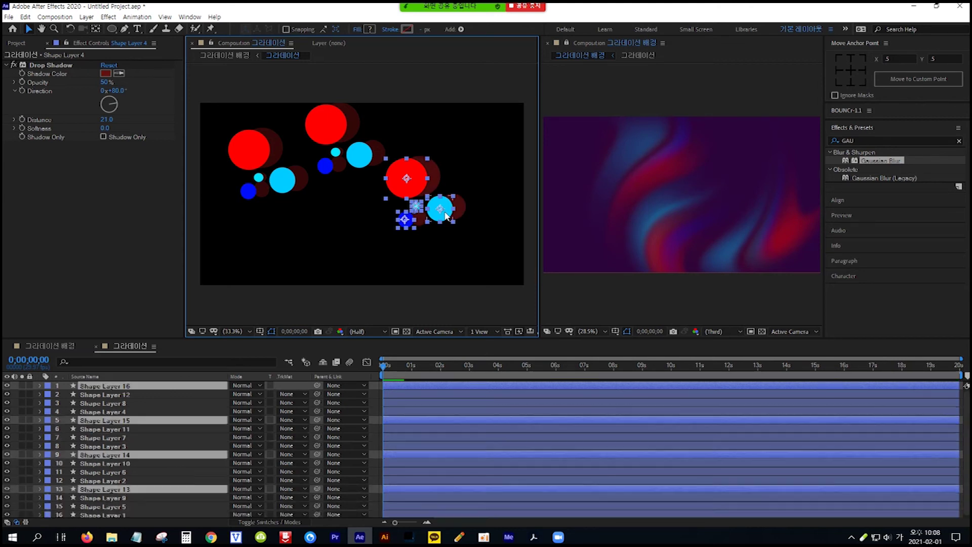
drag(446, 208, 325, 262)
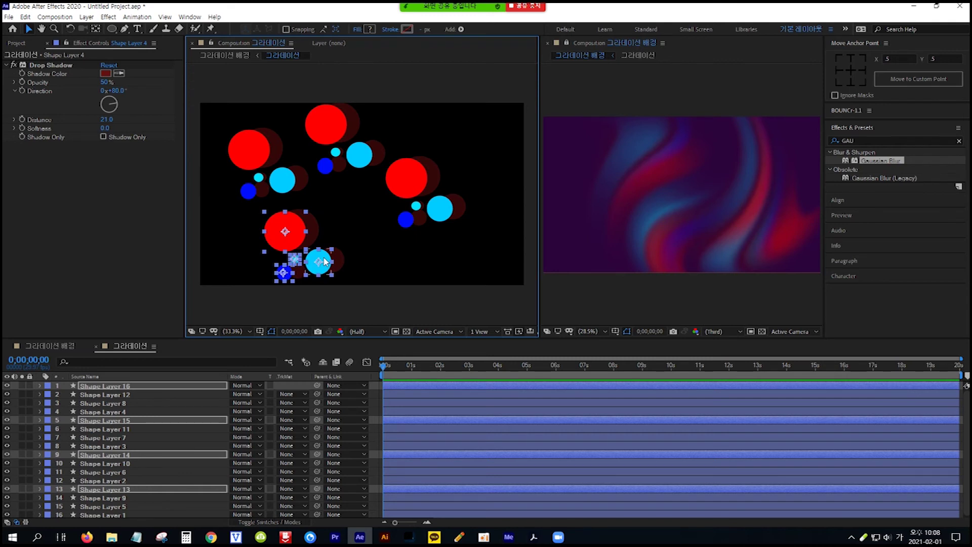
key(ctrl+d)
drag(325, 262, 502, 158)
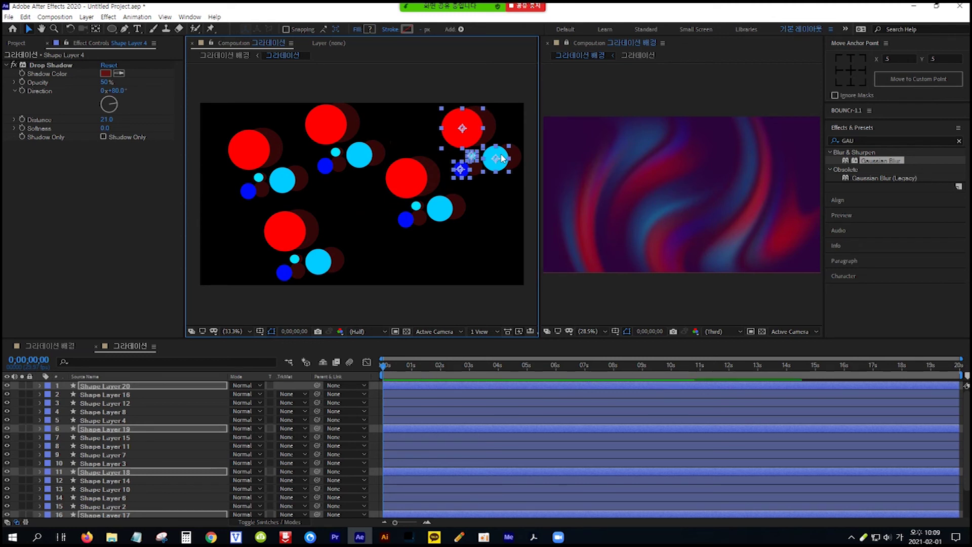
Step: Duplicate the four-circle group three more times, placing copies at the frame's centre, its lower-right corner and its lower-left edge
key(ctrl+d)
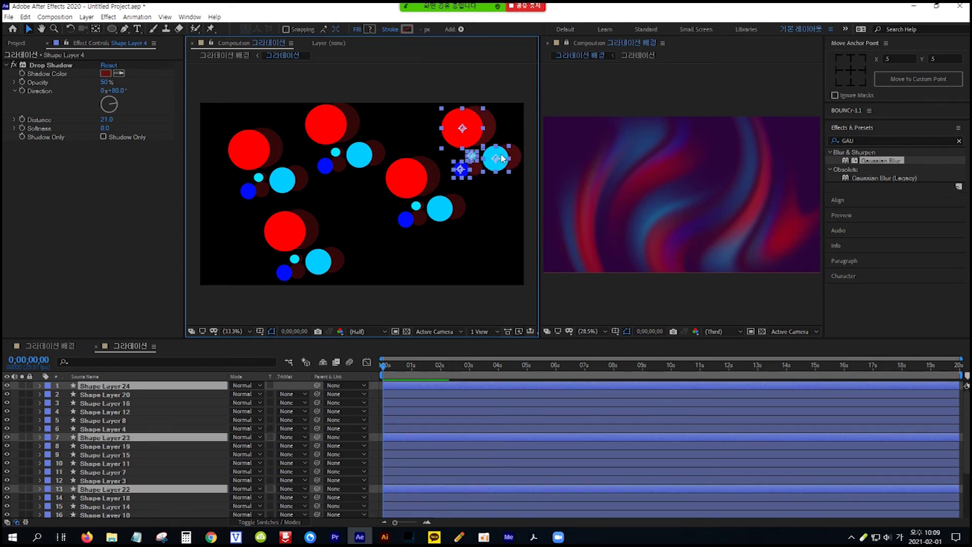
drag(501, 159, 379, 228)
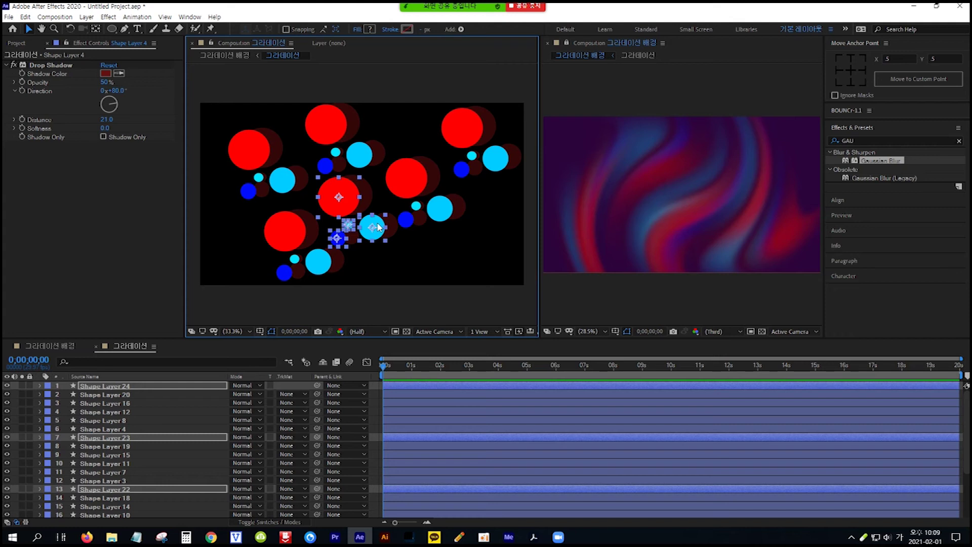
key(ctrl+d)
drag(378, 227, 504, 268)
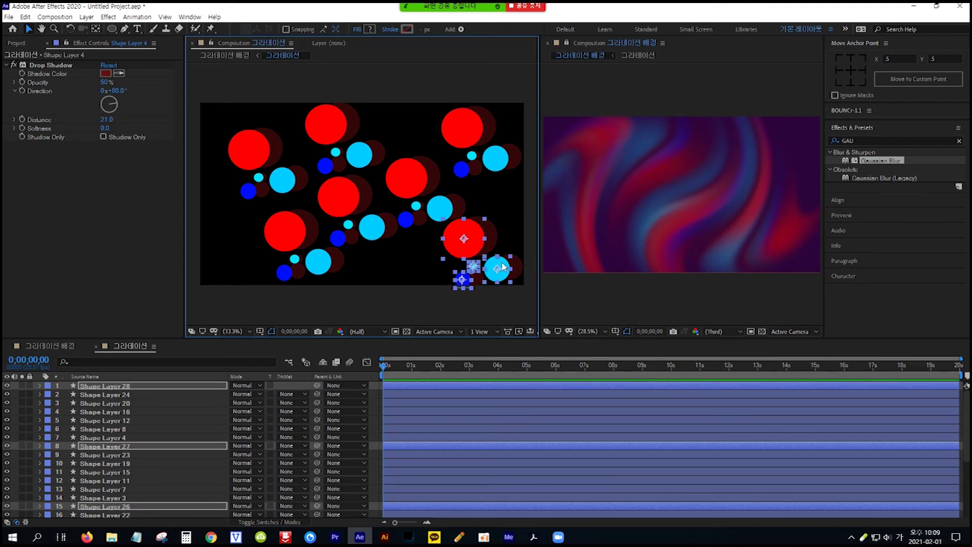
key(ctrl+d)
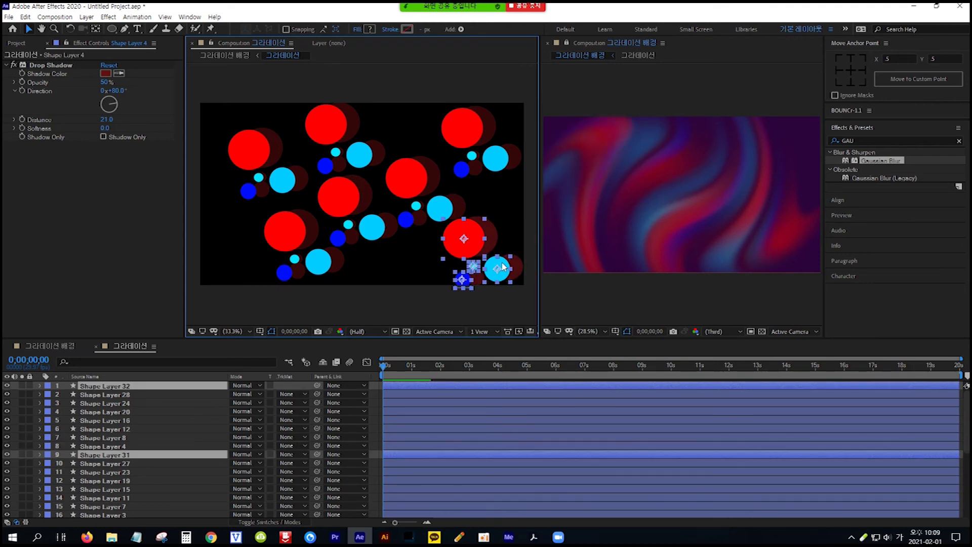
drag(503, 265, 252, 259)
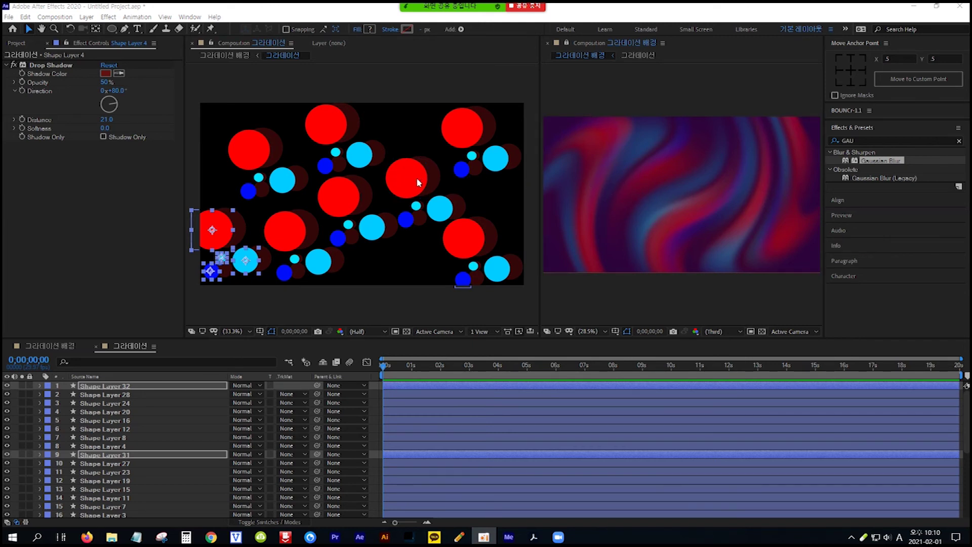
Step: Move the right-middle red circle up near the frame's top, the lower-right red circle left, and the lower-right cyan circle up
drag(409, 176, 407, 129)
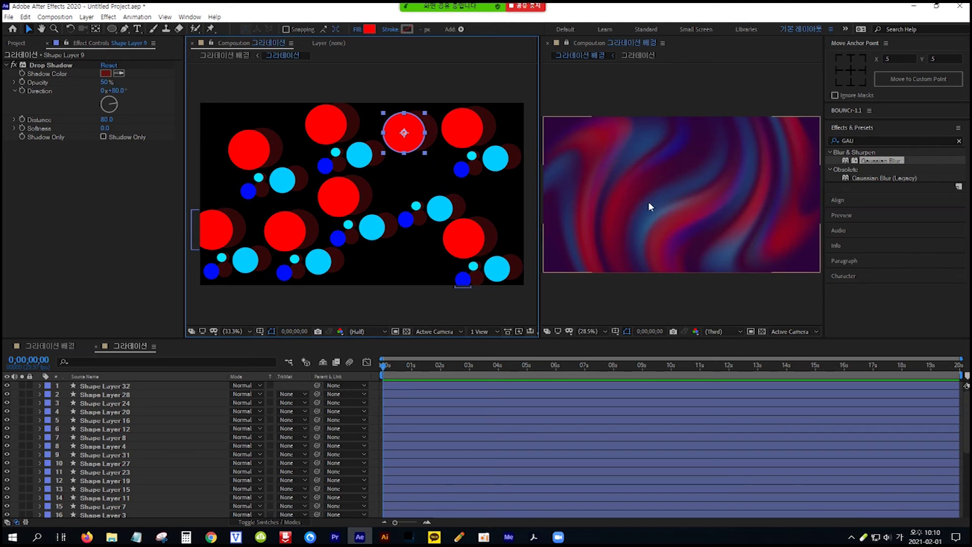
drag(460, 242, 419, 261)
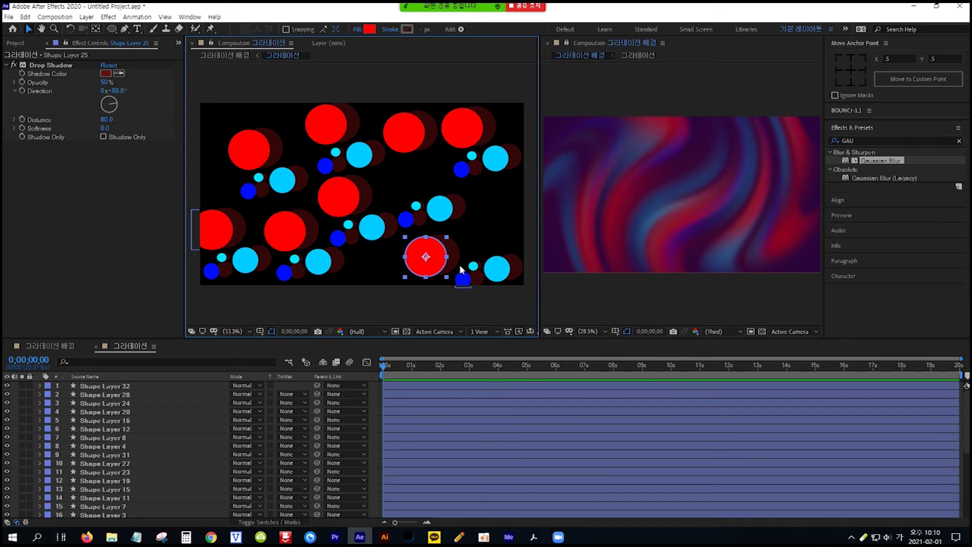
drag(501, 275, 499, 221)
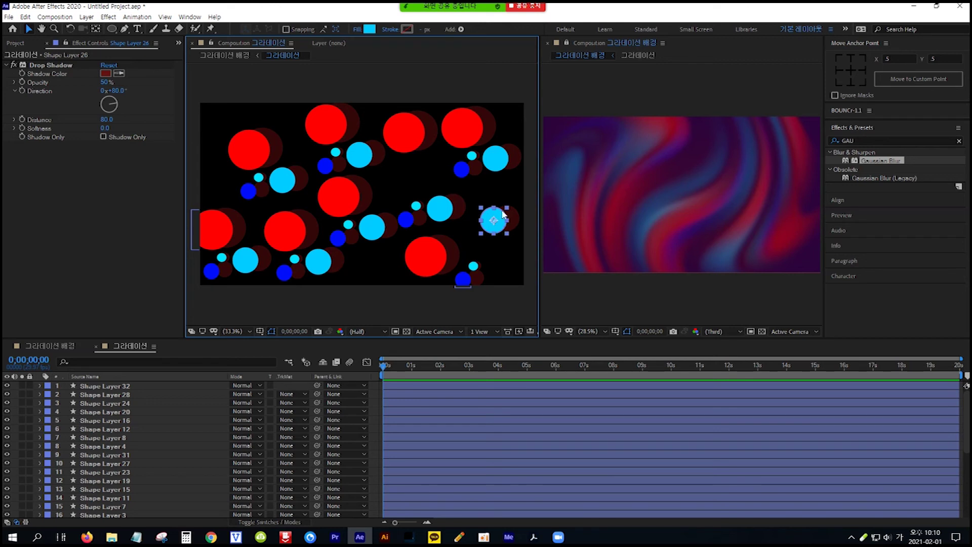
Step: Change the fill of the cyan circle at the frame's right edge to green 66FF00
click(372, 30)
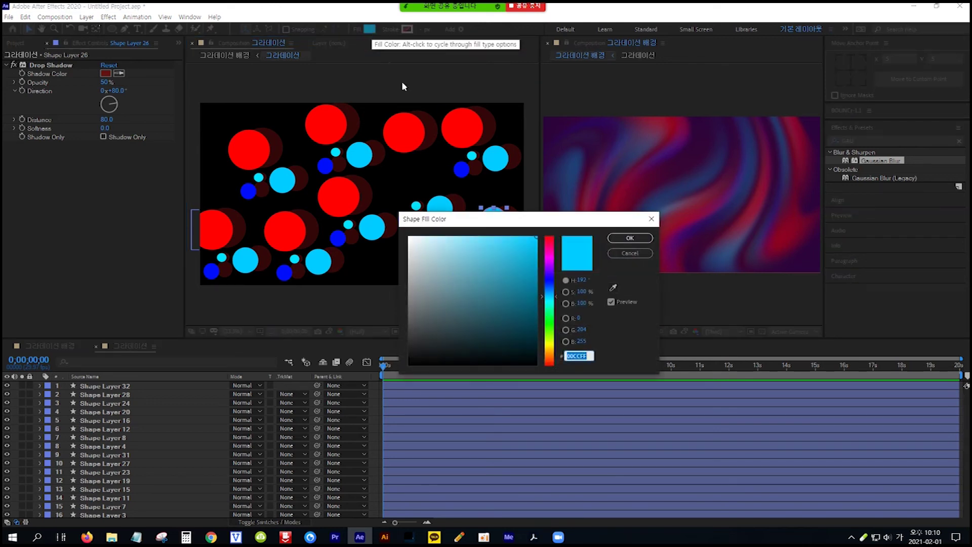
click(549, 334)
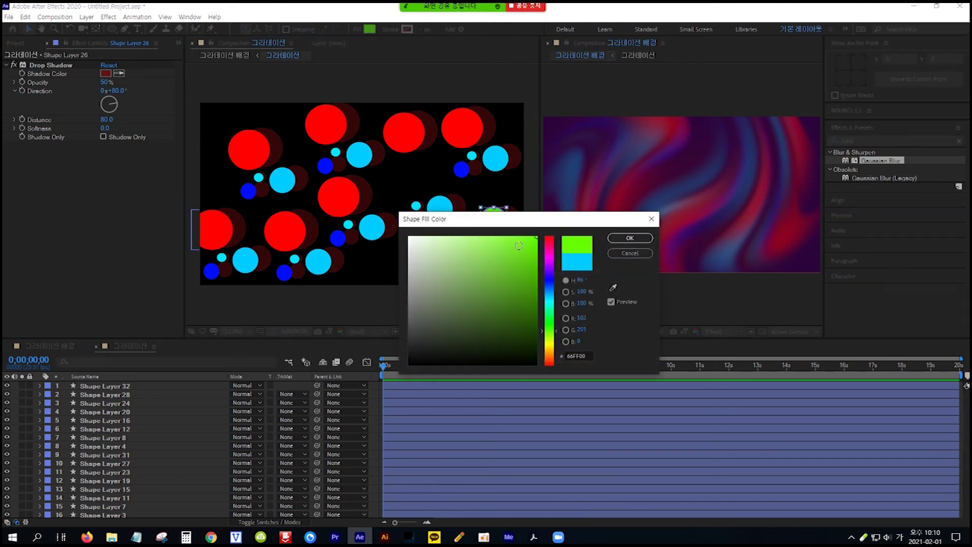
click(630, 239)
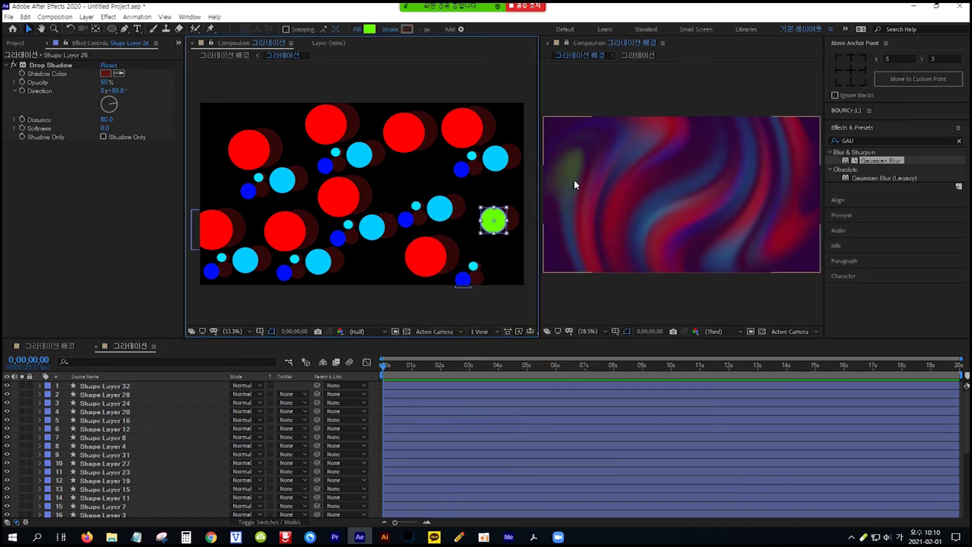
Step: Change the fill of the red circle at the frame's centre to magenta FF00EA
click(339, 198)
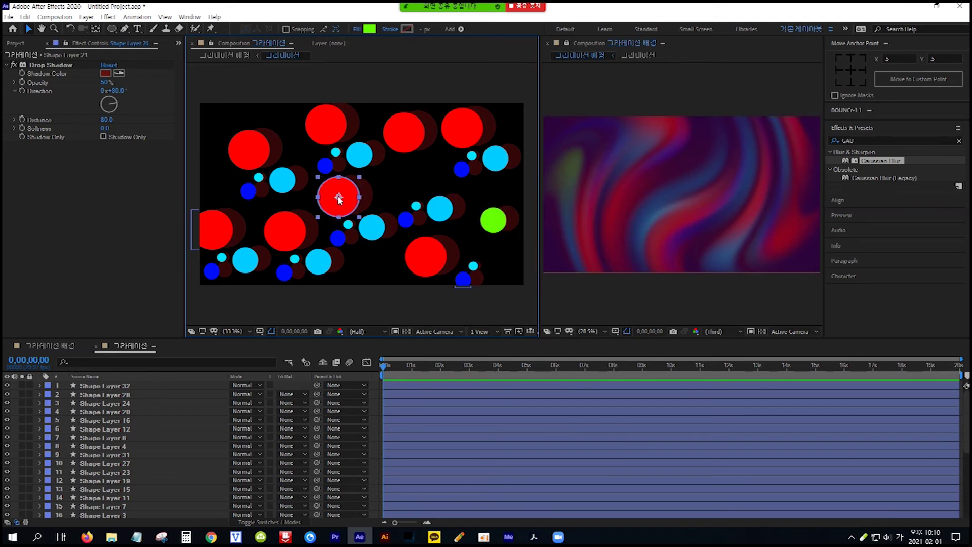
click(371, 29)
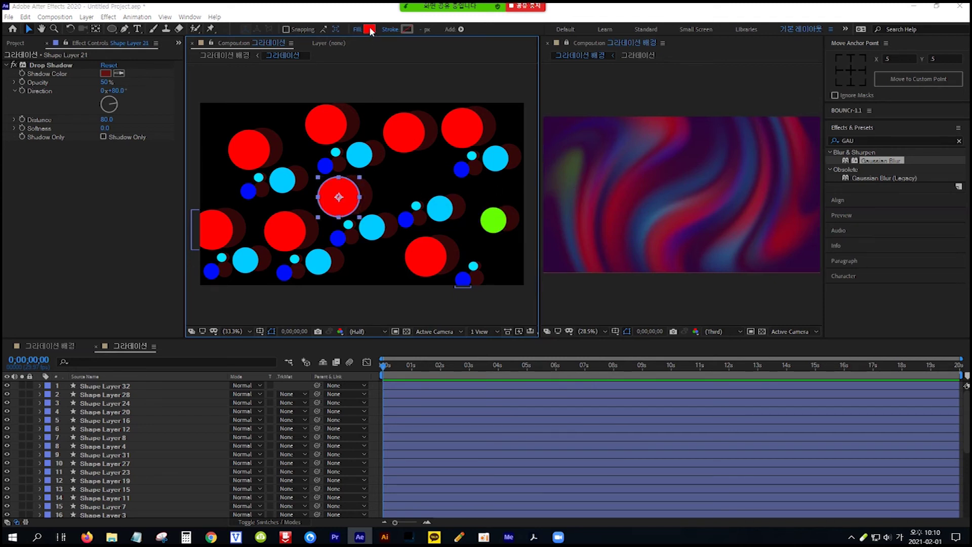
drag(553, 242, 553, 256)
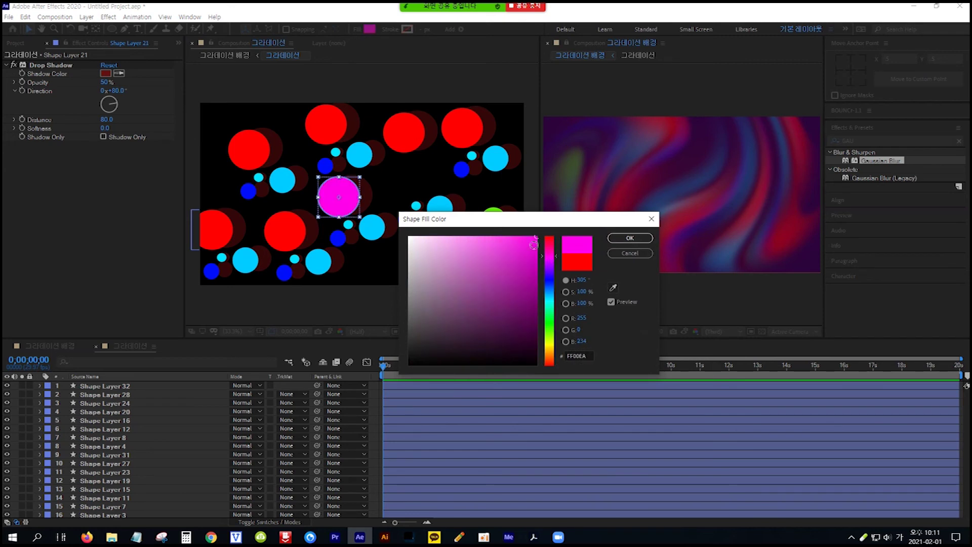
click(622, 238)
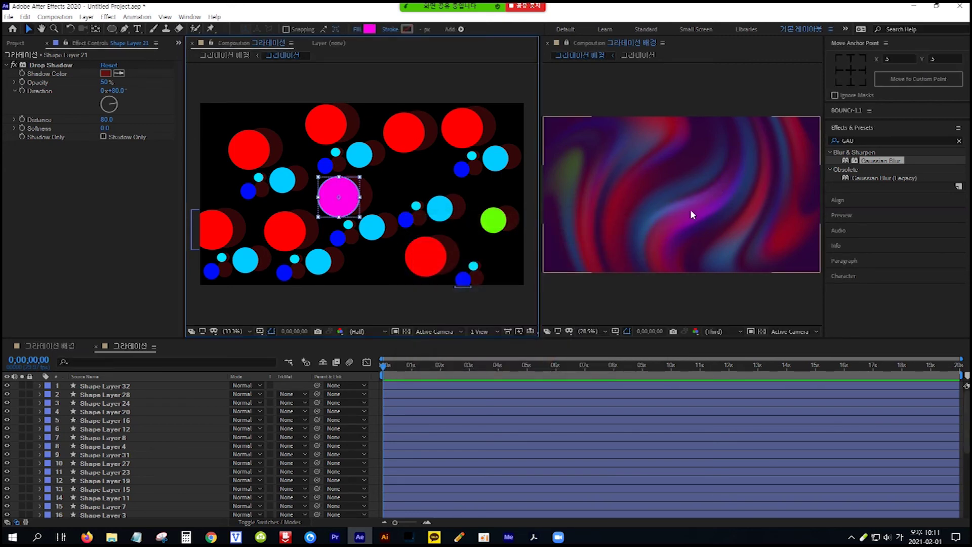
Step: Change the fill of the upper-left red circle to white FFFFFF
click(251, 150)
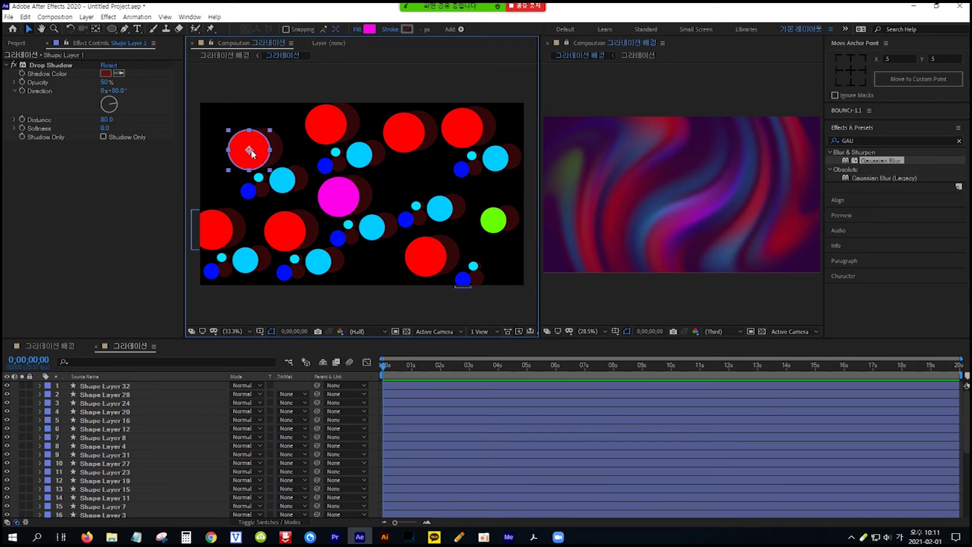
click(369, 29)
click(410, 237)
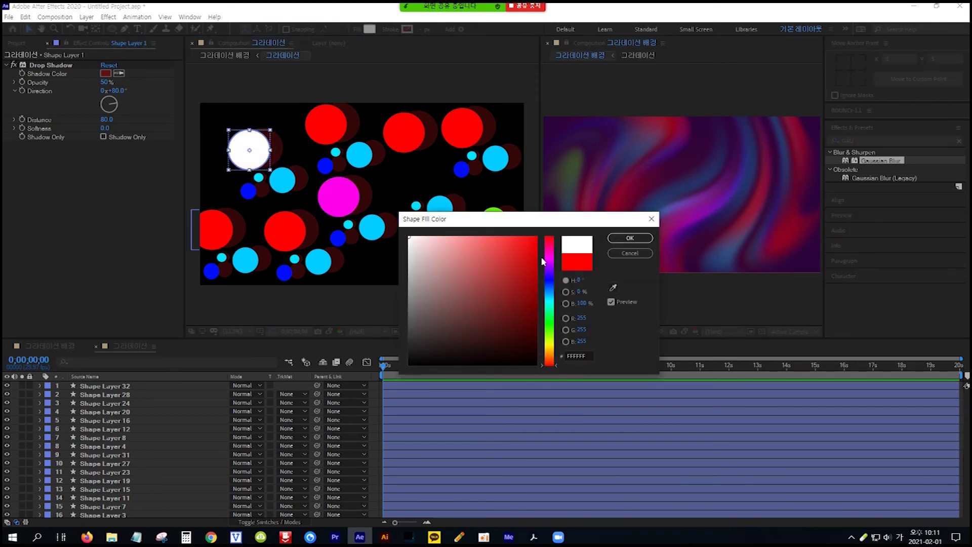
click(633, 238)
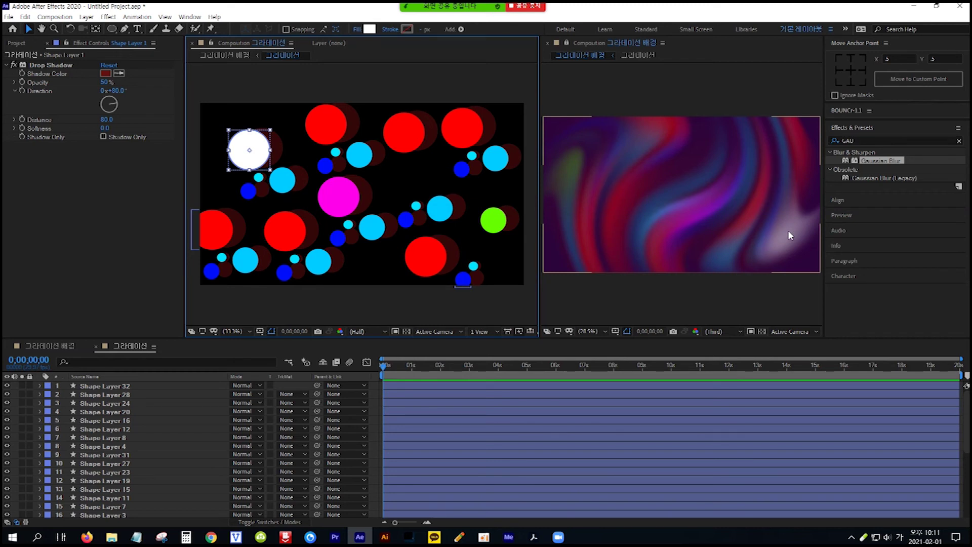
Step: Change the fill of the large red circle at the frame's lower left, fully inside the frame, to green 18FF00
click(291, 241)
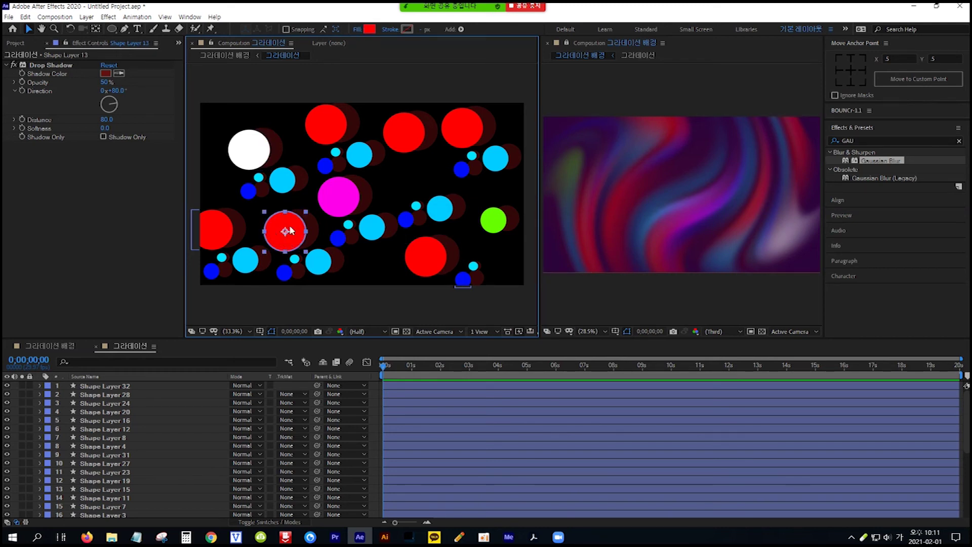
click(370, 29)
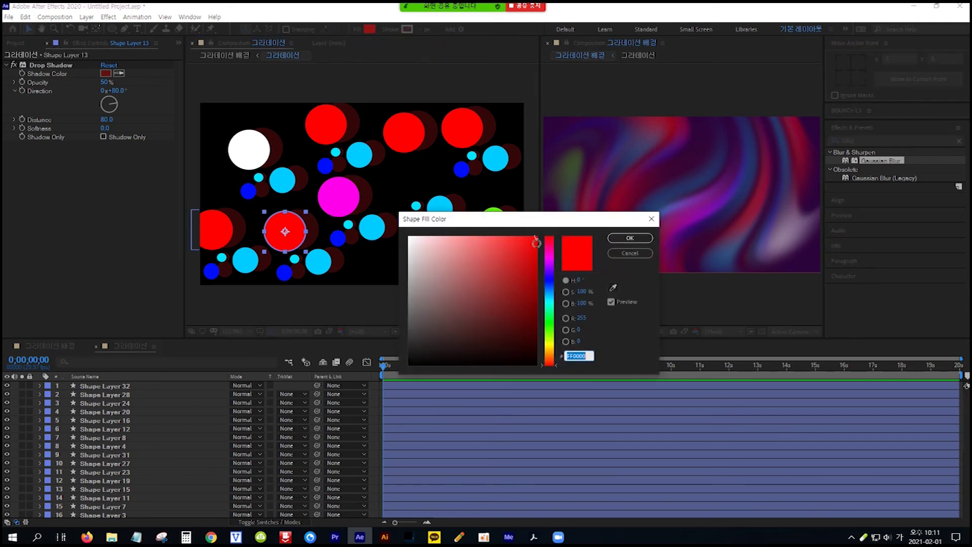
click(549, 324)
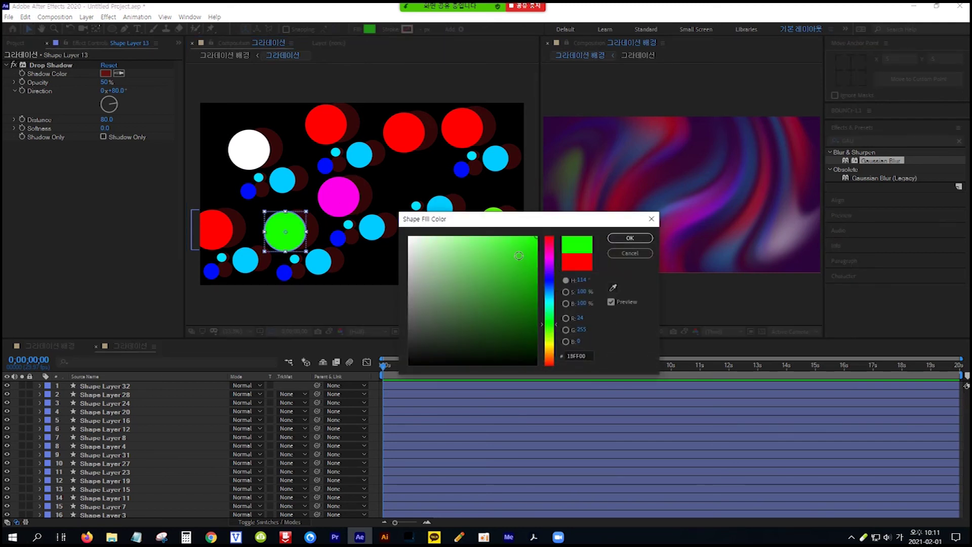
click(629, 238)
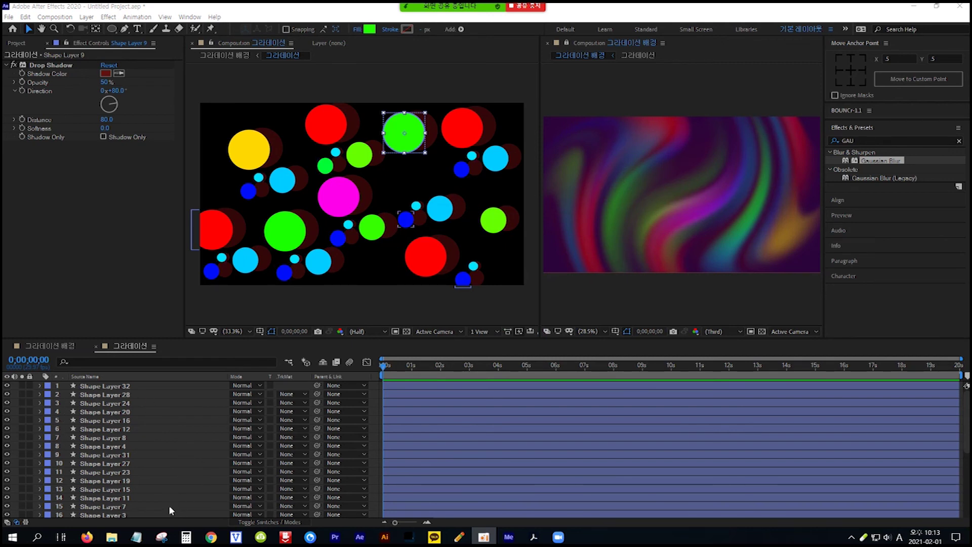
Step: Pre-compose all the shape layers into a new composition named 원 완성, moving all attributes into it
click(170, 455)
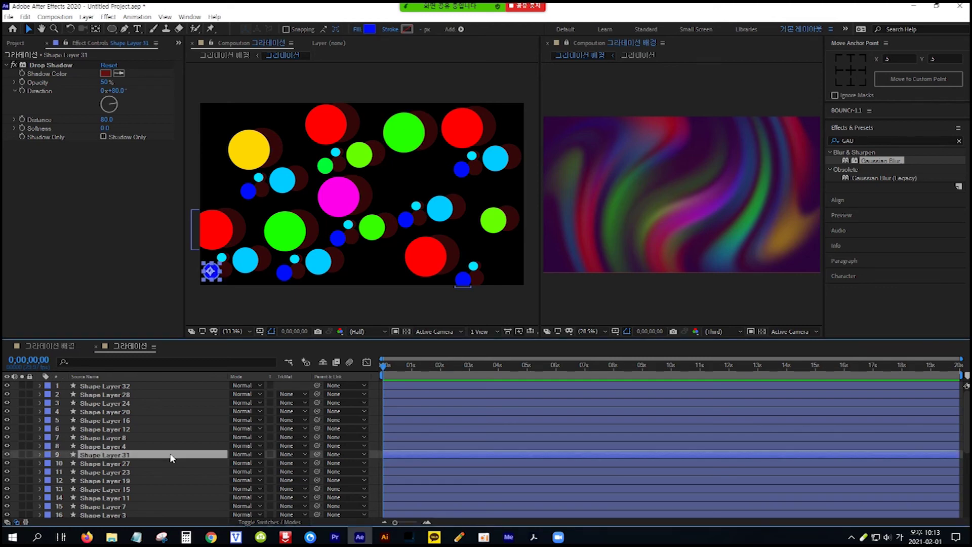
key(ctrl+a)
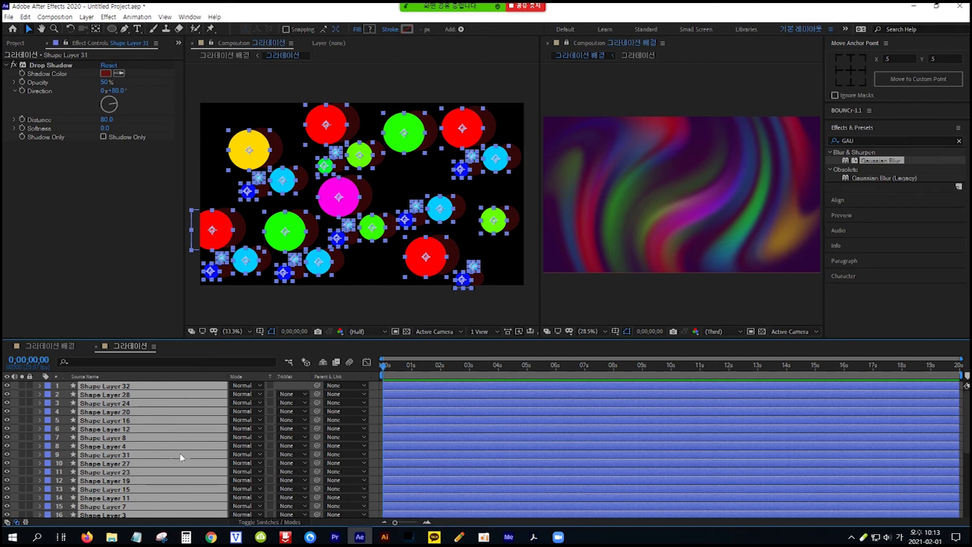
right_click(182, 423)
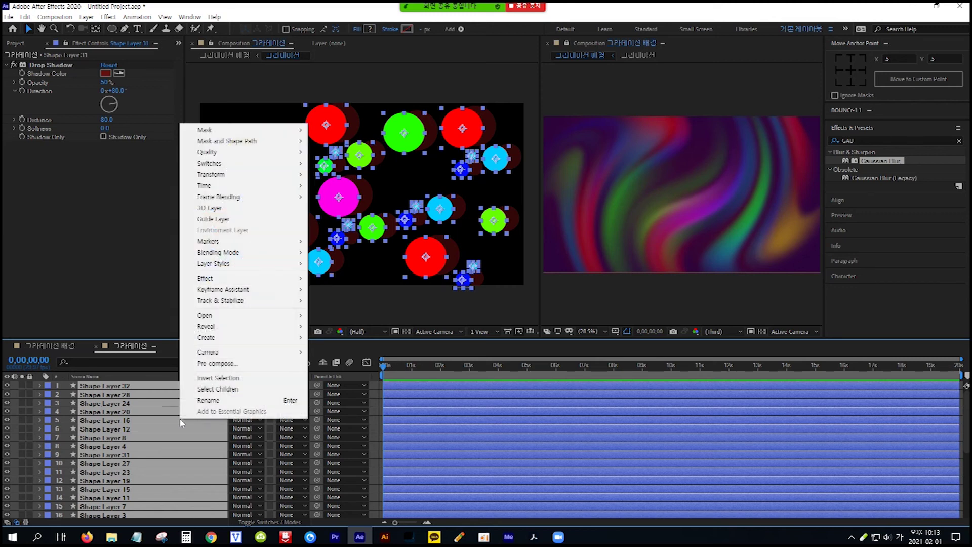
click(247, 363)
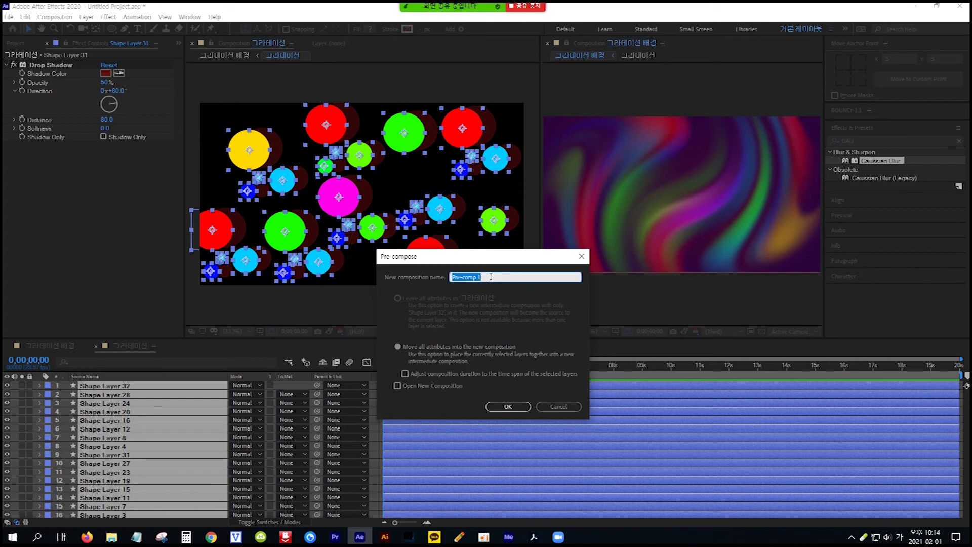
text(ㅇ원 완ㅅ)
click(517, 407)
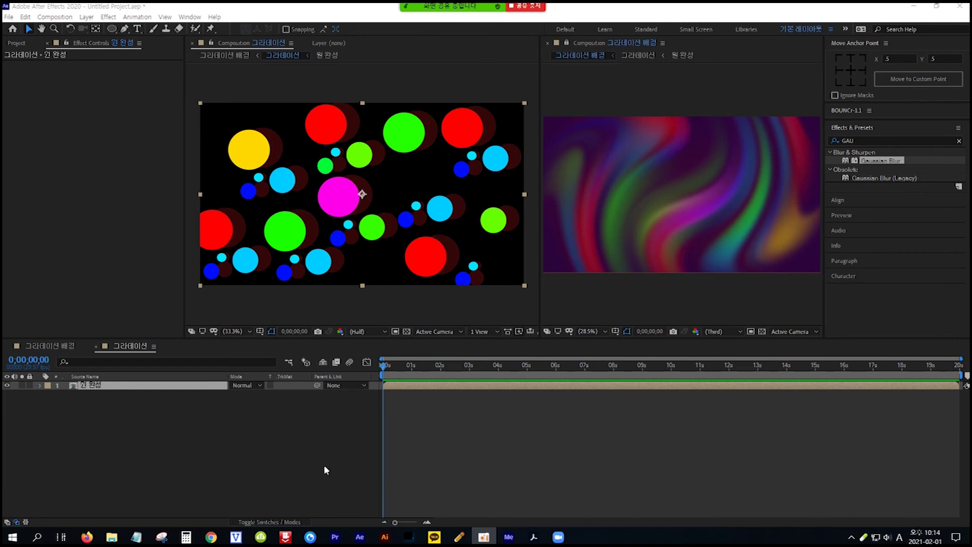
Step: Reveal the Position property of the 원 완성 layer and set a keyframe for it at the composition's start
click(135, 388)
key(p)
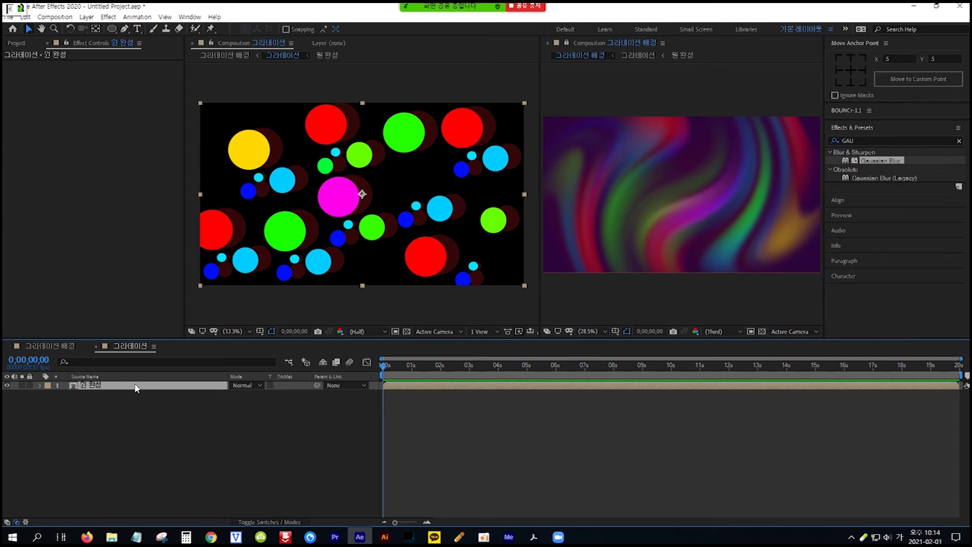
key(Hangul)
key(p)
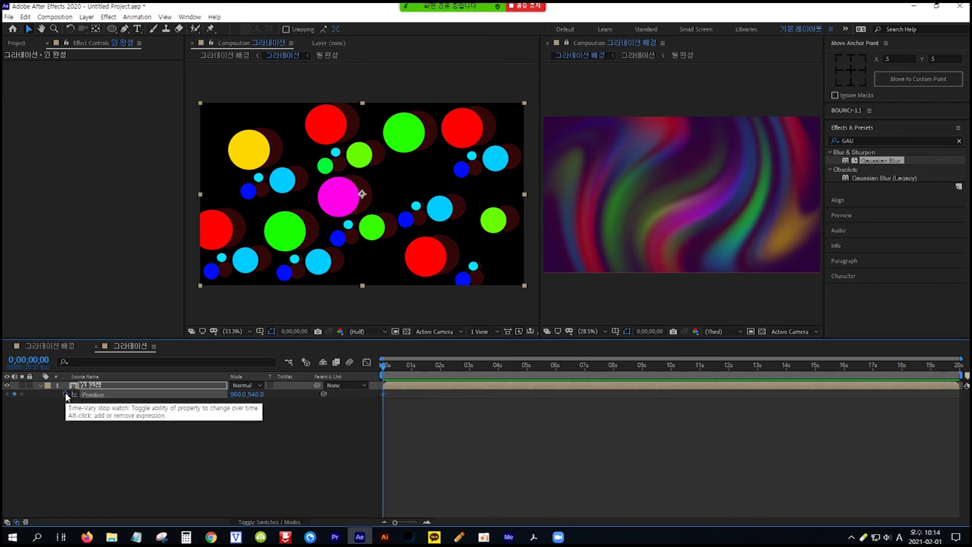
click(65, 394)
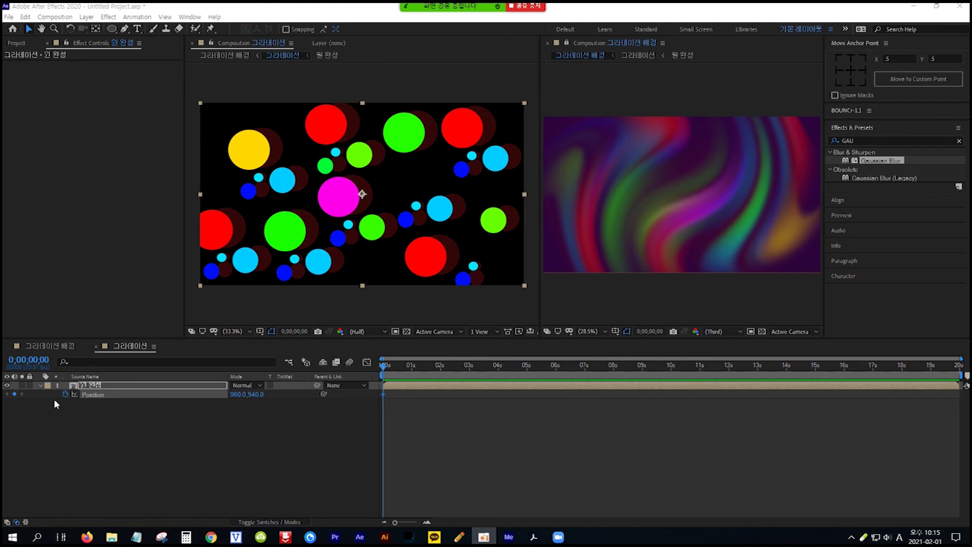
Step: At 5 seconds, set the 원 완성 layer's X position to 565, adding a second Position keyframe
click(34, 359)
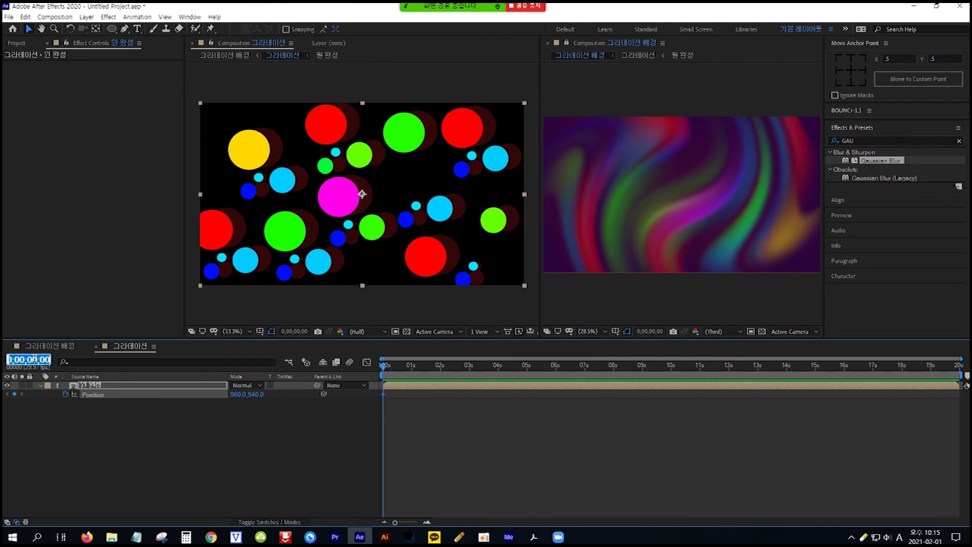
text(5)
key(Return)
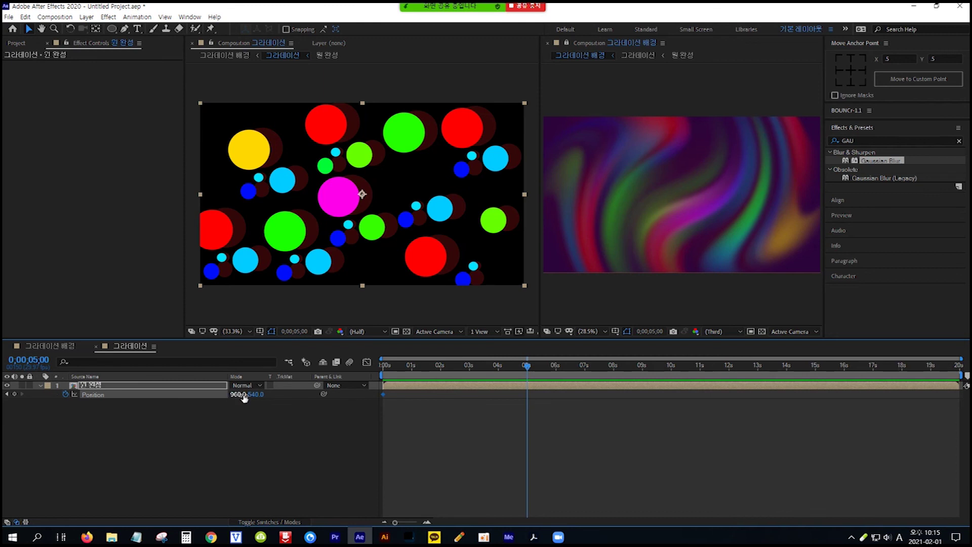
drag(244, 396, 38, 392)
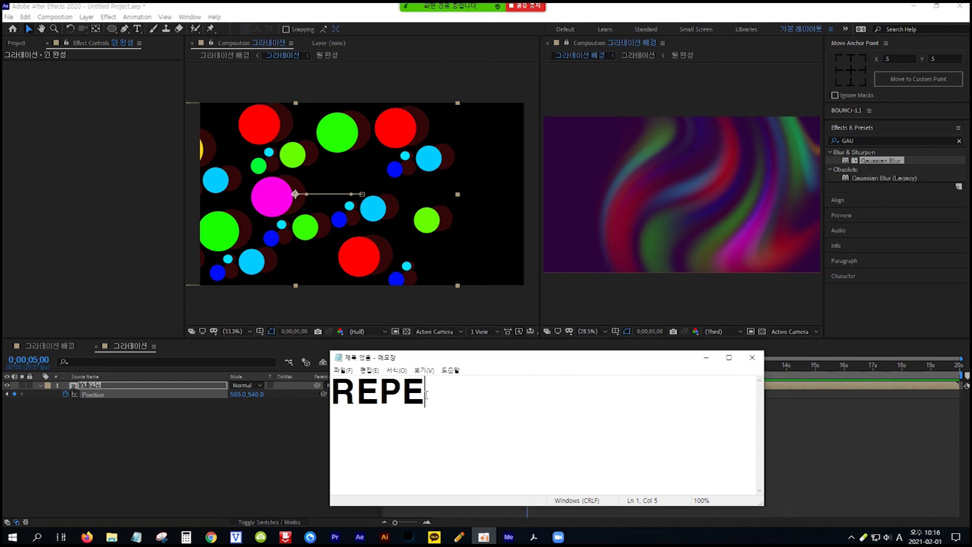
Step: Search the effects for the text REPE copied from the Notepad note, and apply CC RepeTile to the 원 완성 layer
drag(426, 395, 333, 394)
key(ctrl+c)
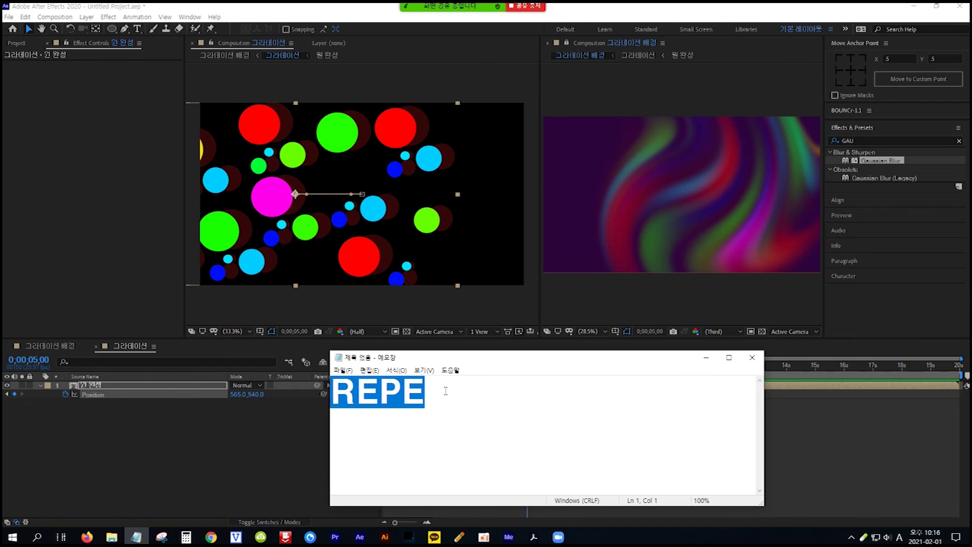
drag(860, 141, 824, 141)
key(ctrl+v)
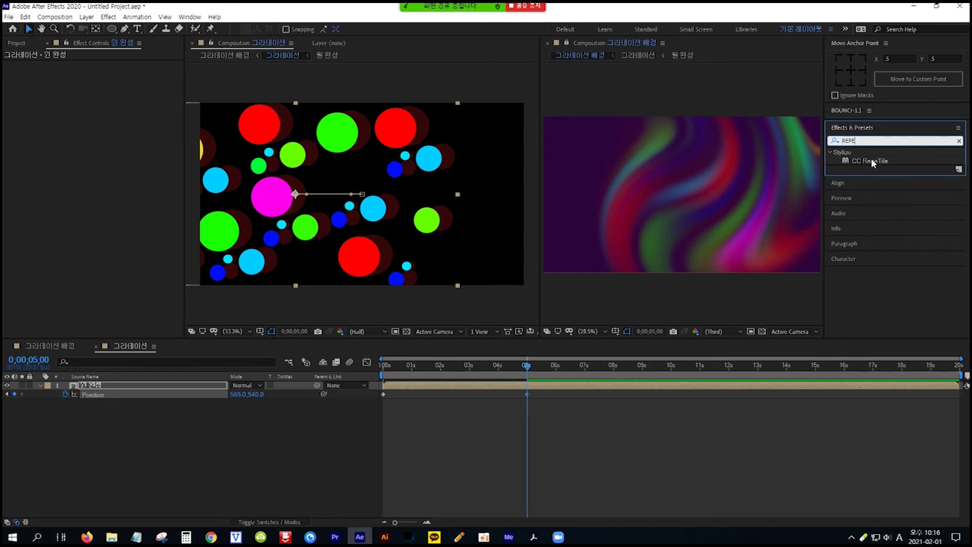
drag(876, 160, 191, 388)
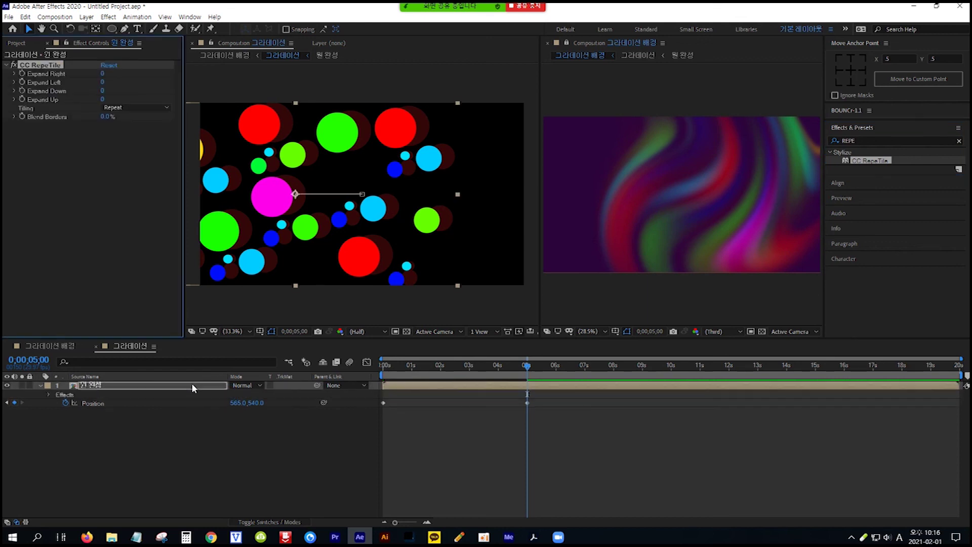
key(Caps_Lock)
key(Caps_Lock)
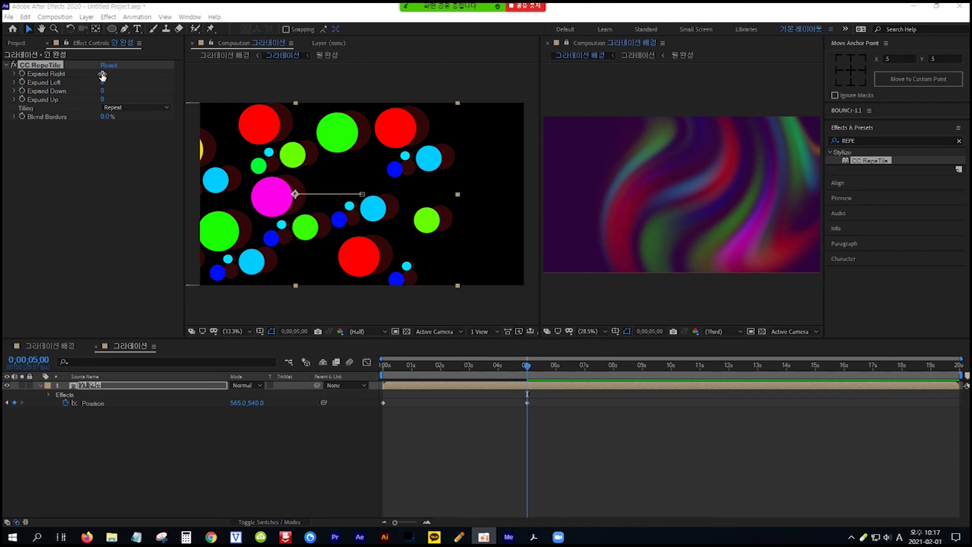
Step: Set CC RepeTile's Expand Right to 433 and its Tiling to Unfold
drag(102, 76, 350, 104)
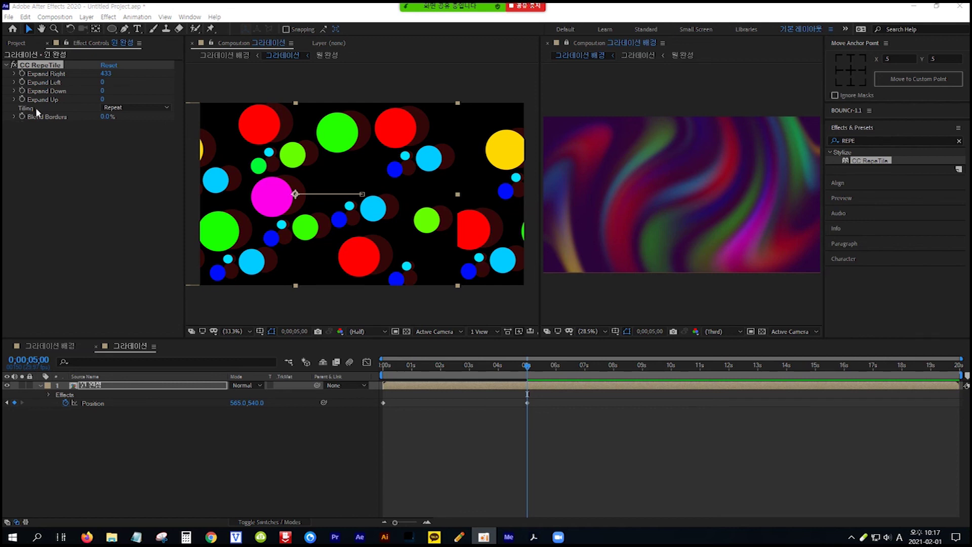
click(166, 107)
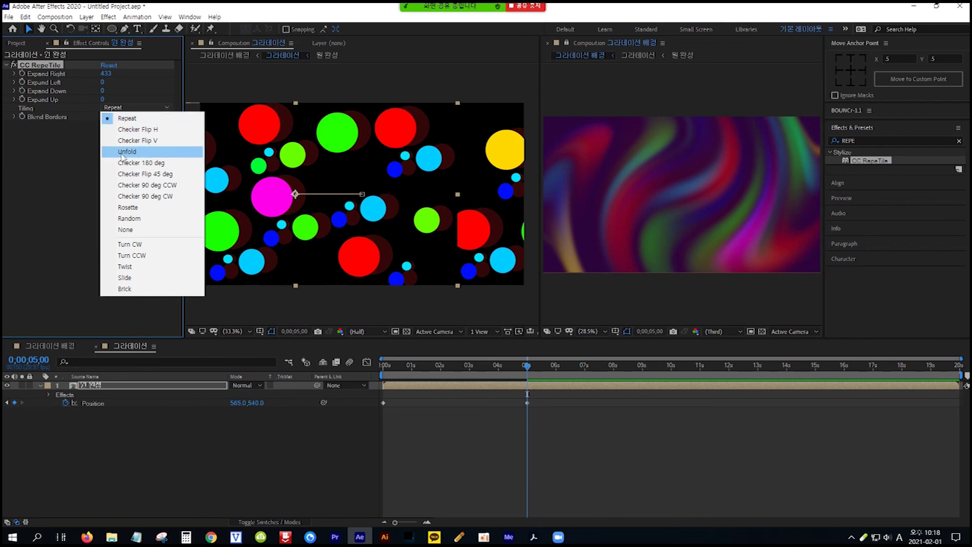
click(146, 154)
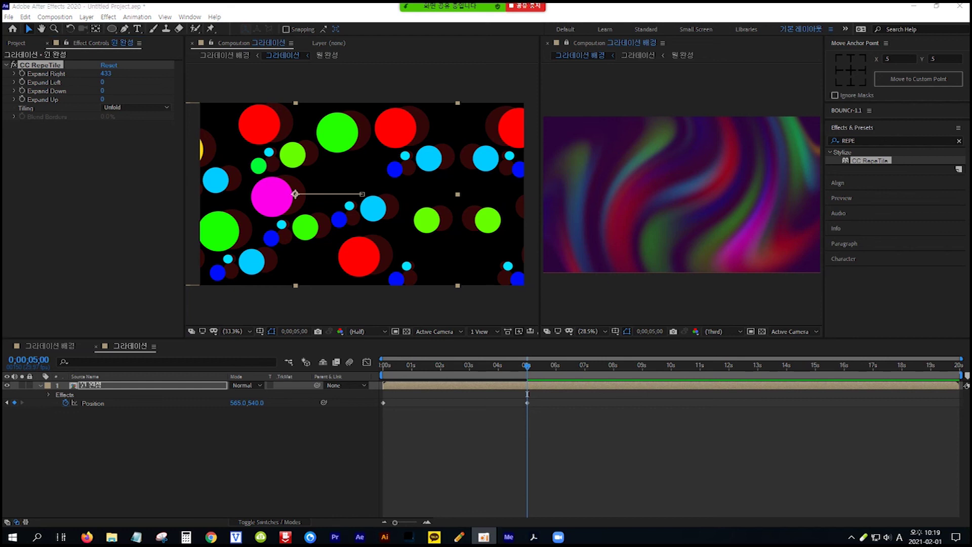
Step: Close the 그라데이션 composition viewer and the empty Layer viewer, keeping only the 그라데이션 배경 viewer
click(308, 58)
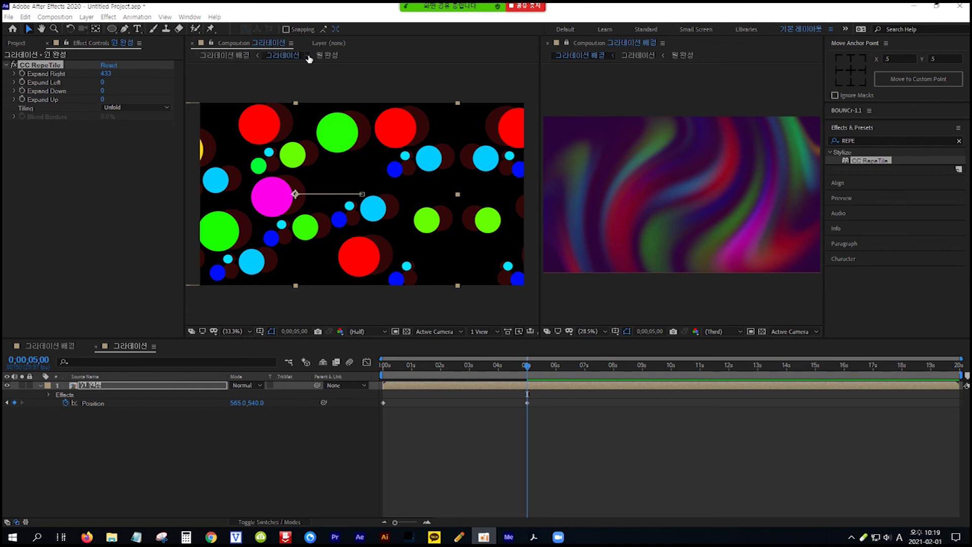
click(419, 60)
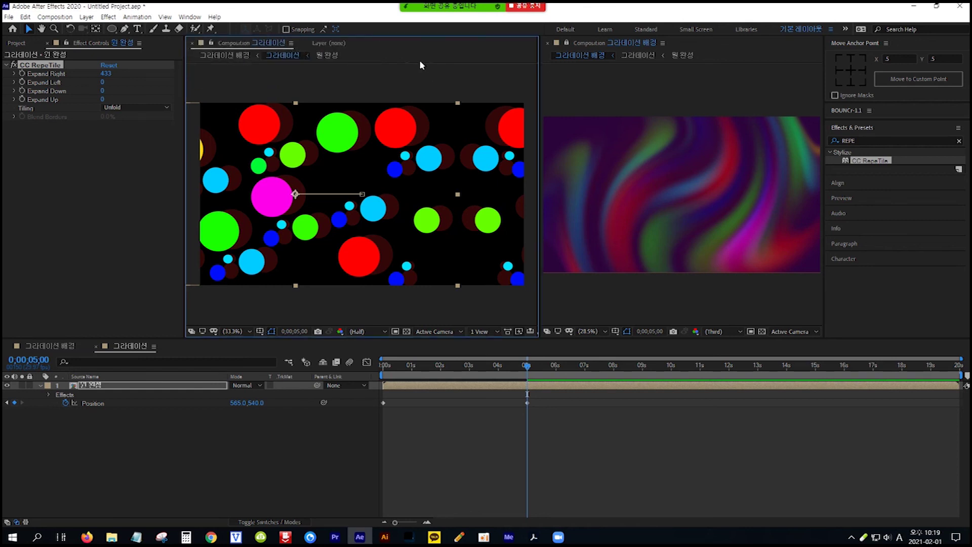
click(291, 43)
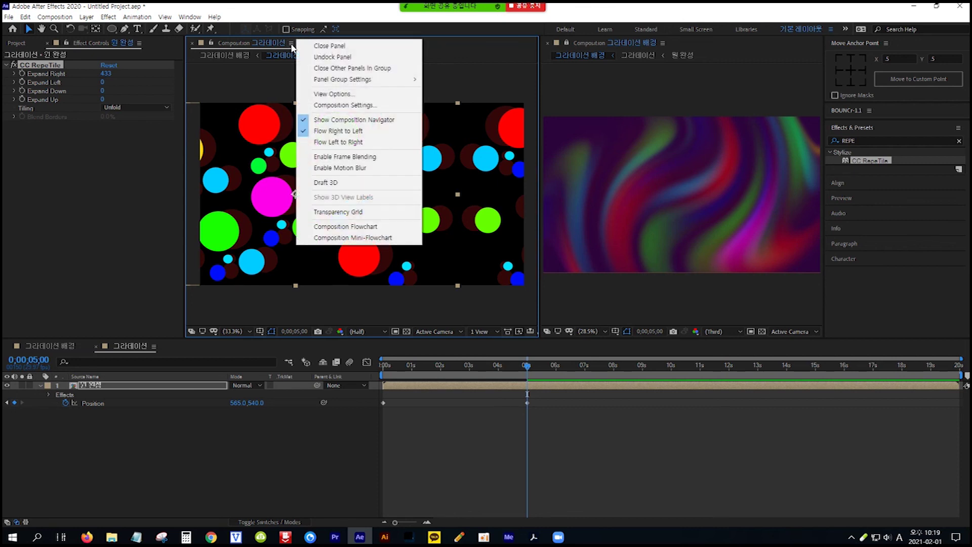
click(354, 49)
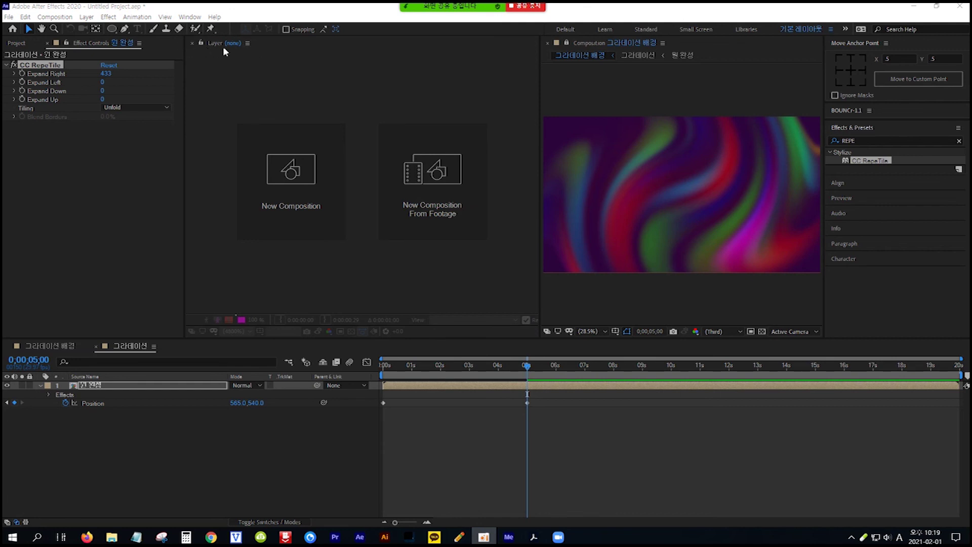
click(248, 43)
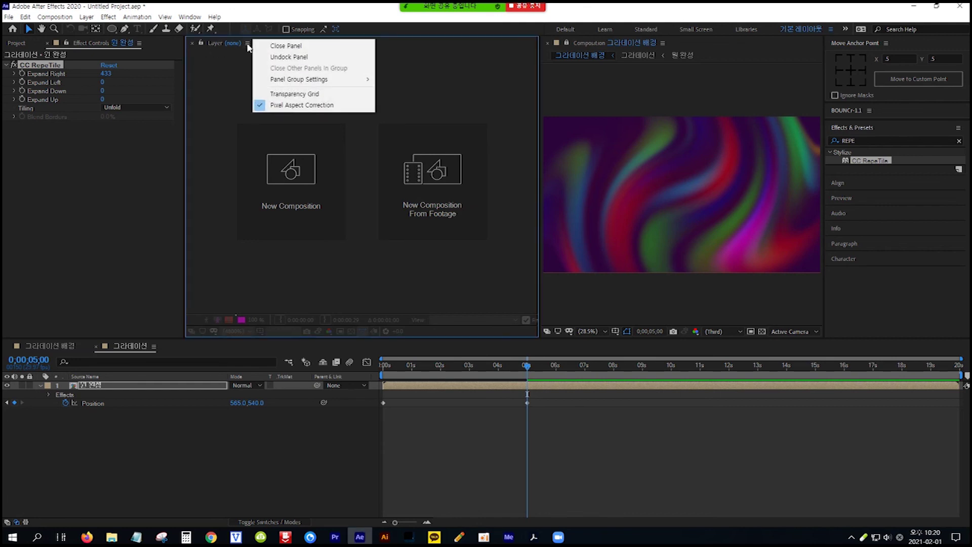
click(286, 46)
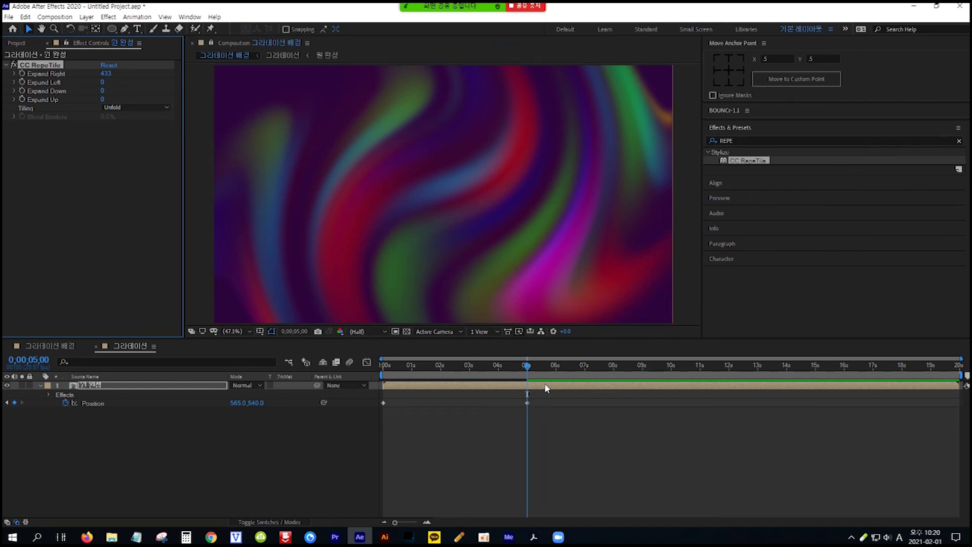
Step: End the 그라데이션 composition's work area at 5 seconds and return the current time to the start
click(545, 387)
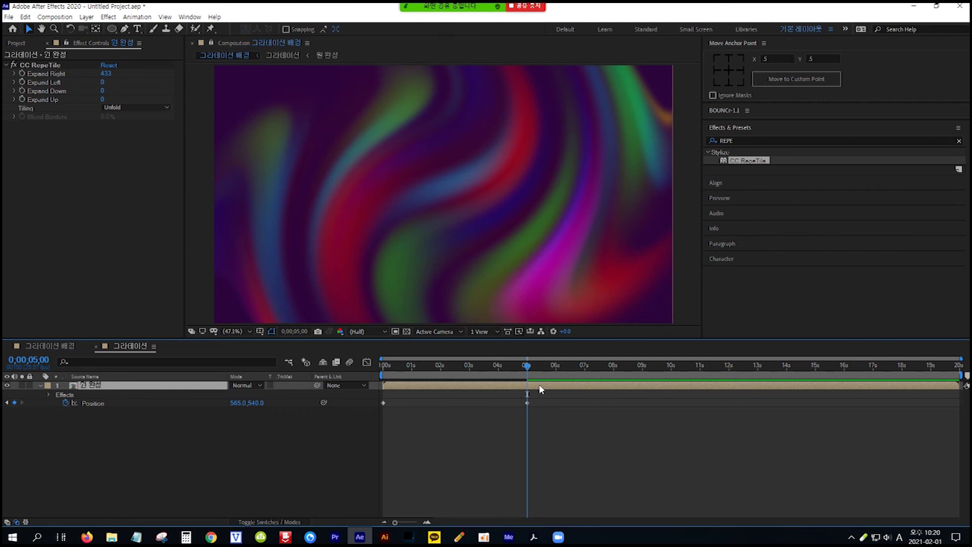
key(n)
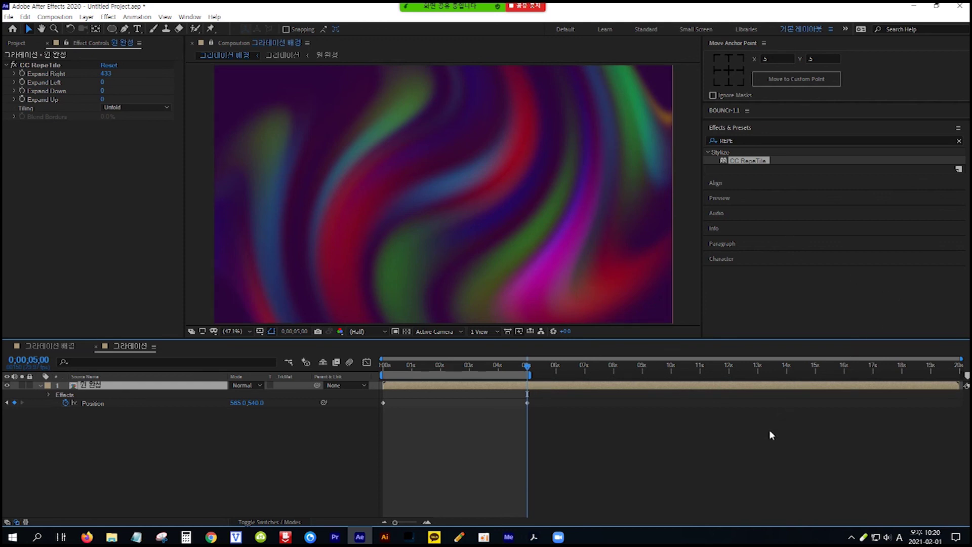
key(Home)
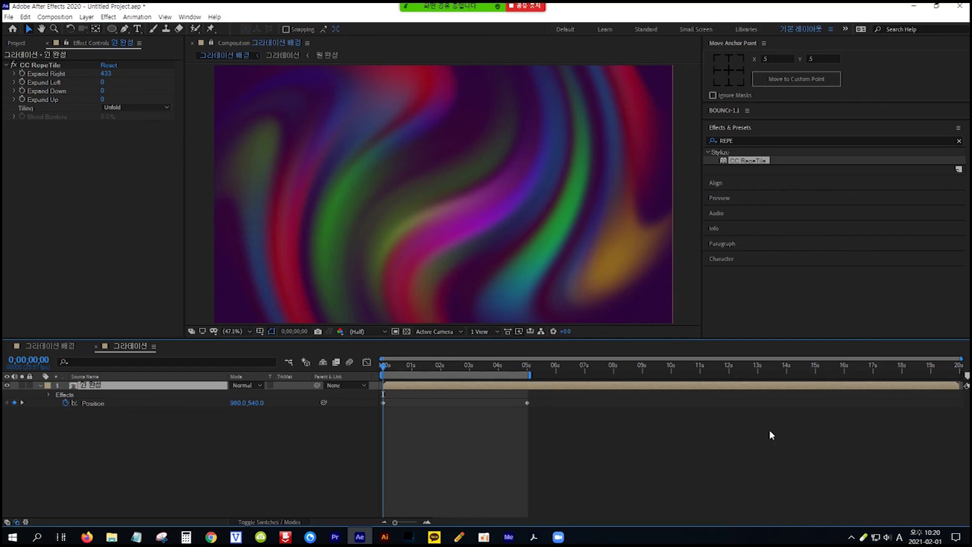
key(ctrl+w)
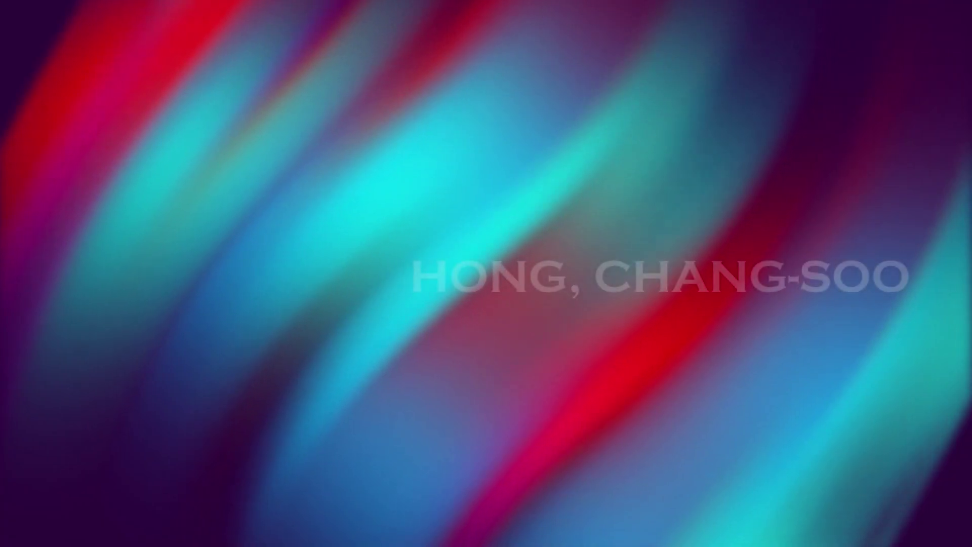